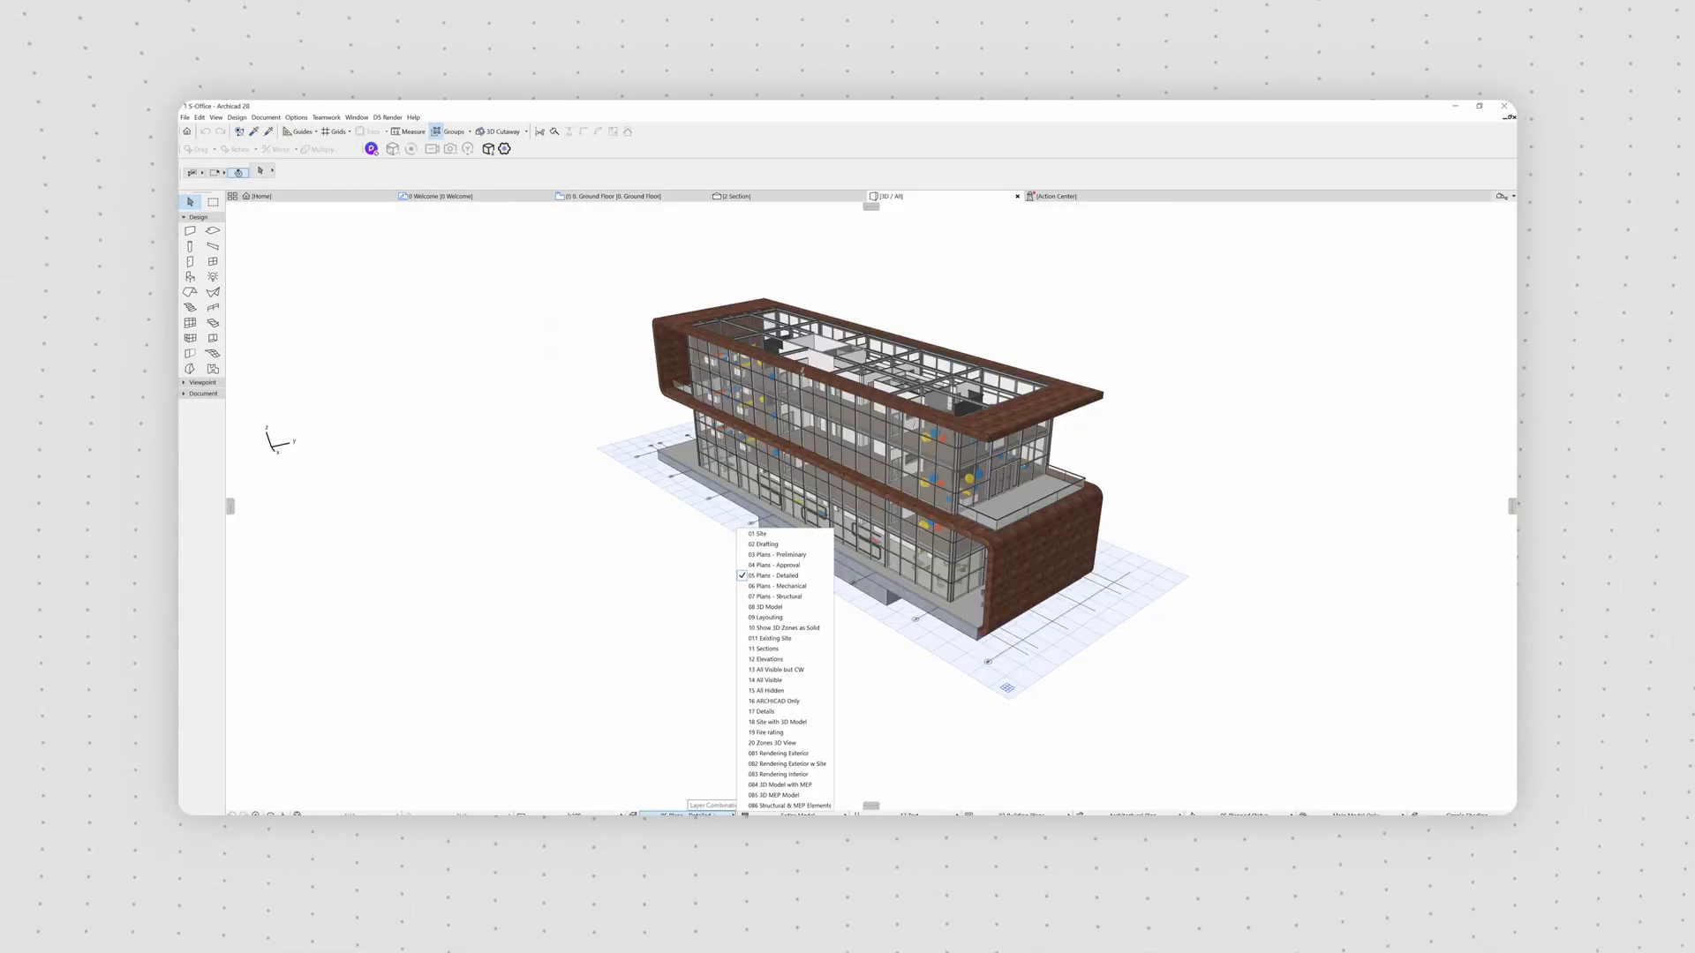
Switch the S-Office 3D model's layer combination to one showing only MEP elements
left_click(788, 791)
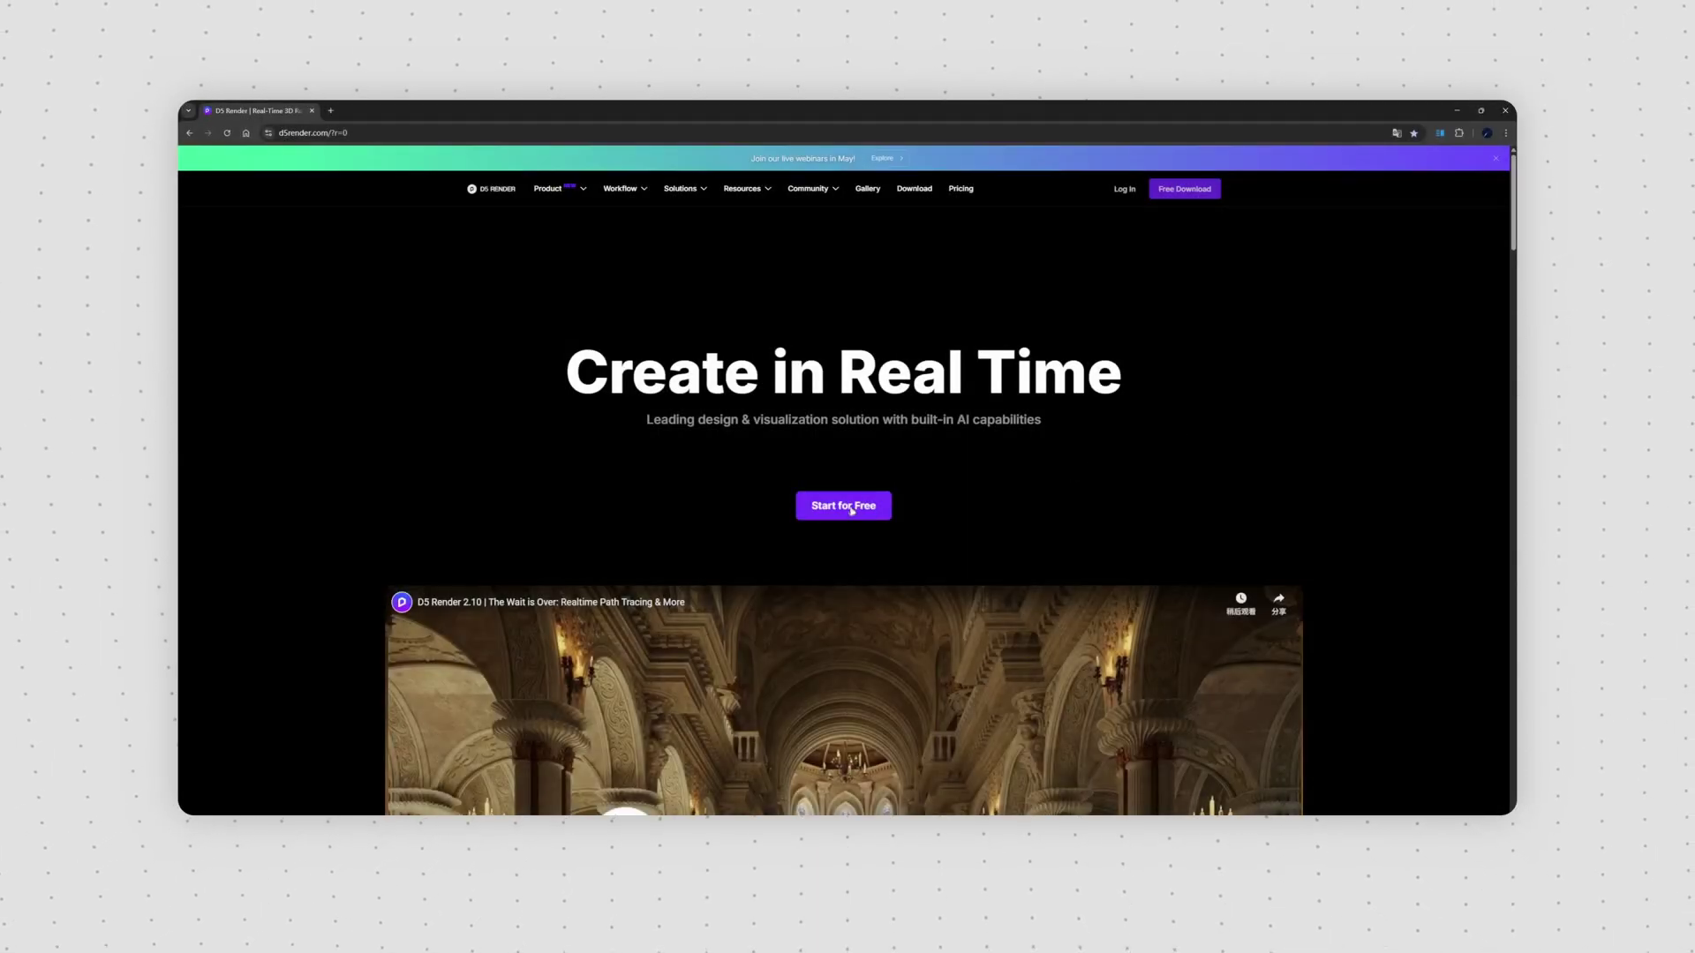
Download D5 Render from d5render.com and install it, accepting the agreement
left_click(852, 508)
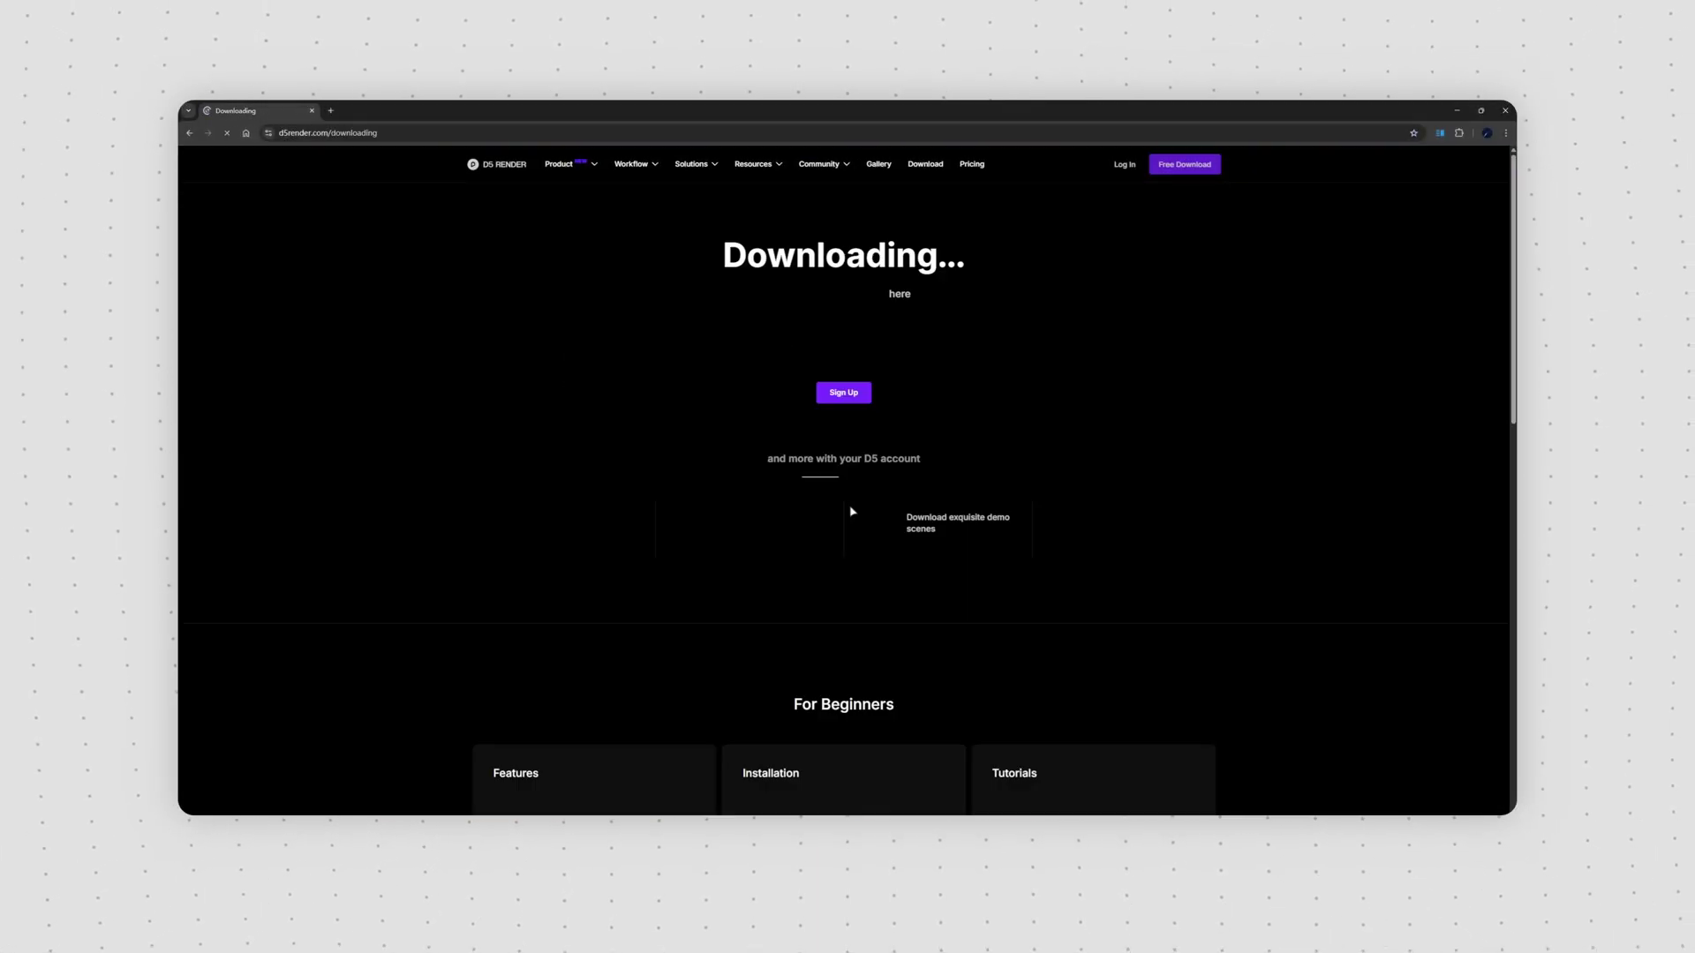
mouse_move(1384, 159)
left_click(1371, 165)
left_click(657, 540)
left_click(856, 478)
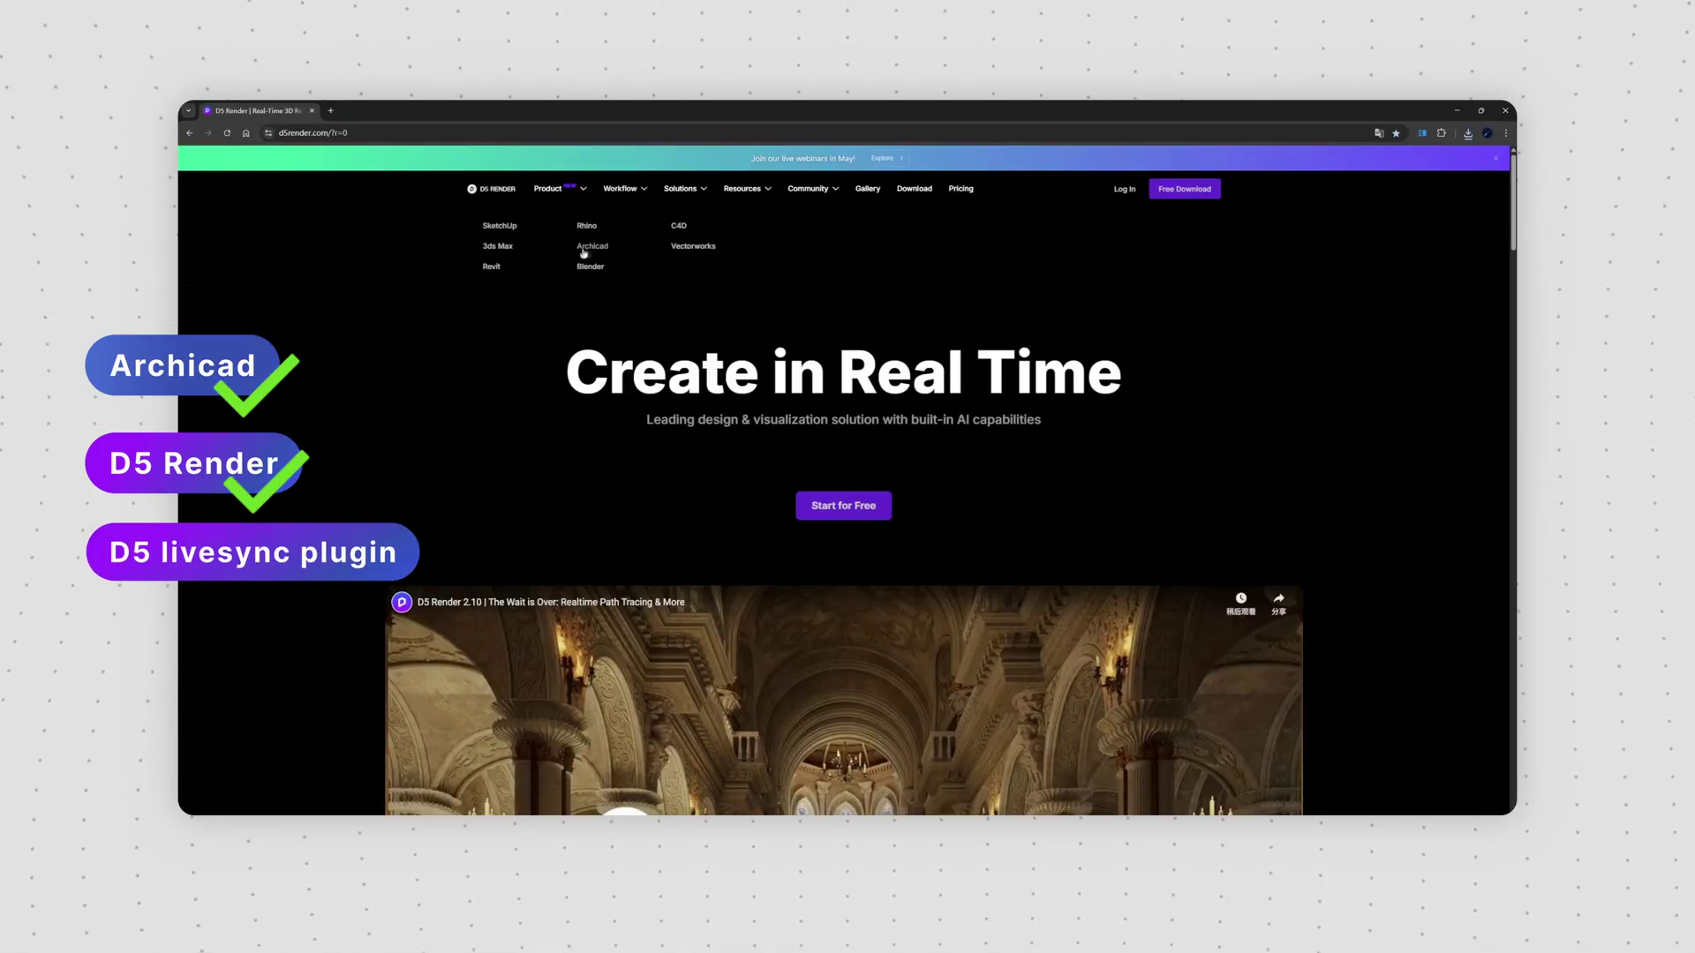
Download the D5 LiveSync plugin for Archicad and complete its setup wizard
left_click(582, 253)
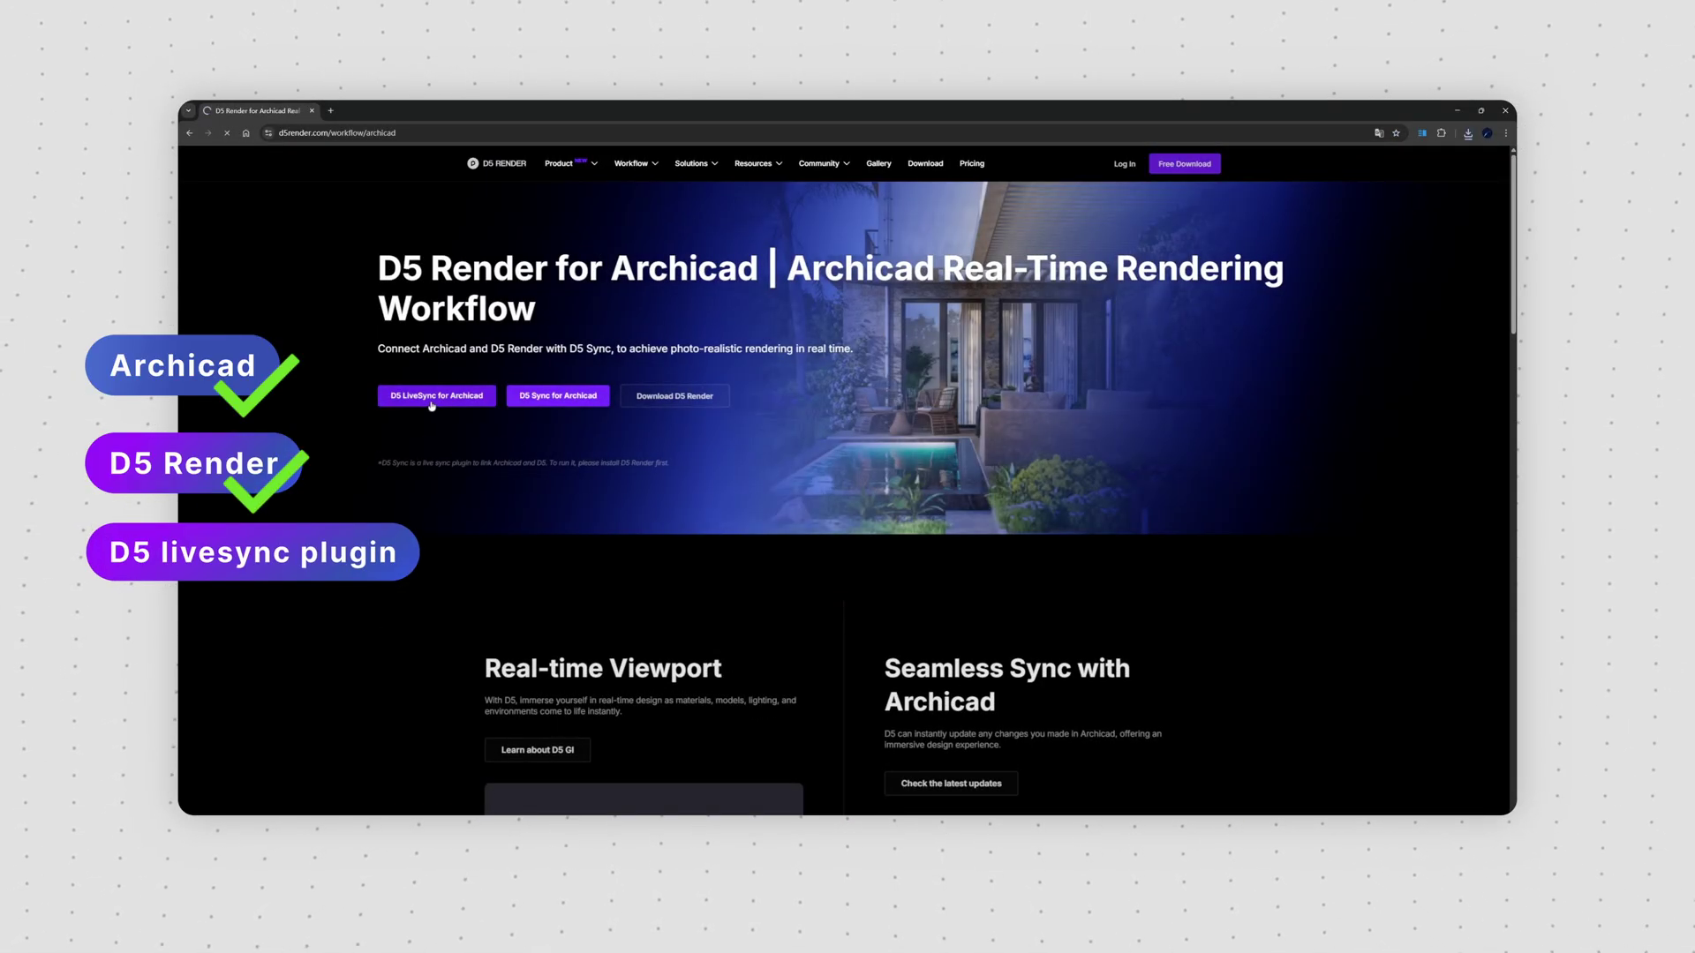
left_click(432, 399)
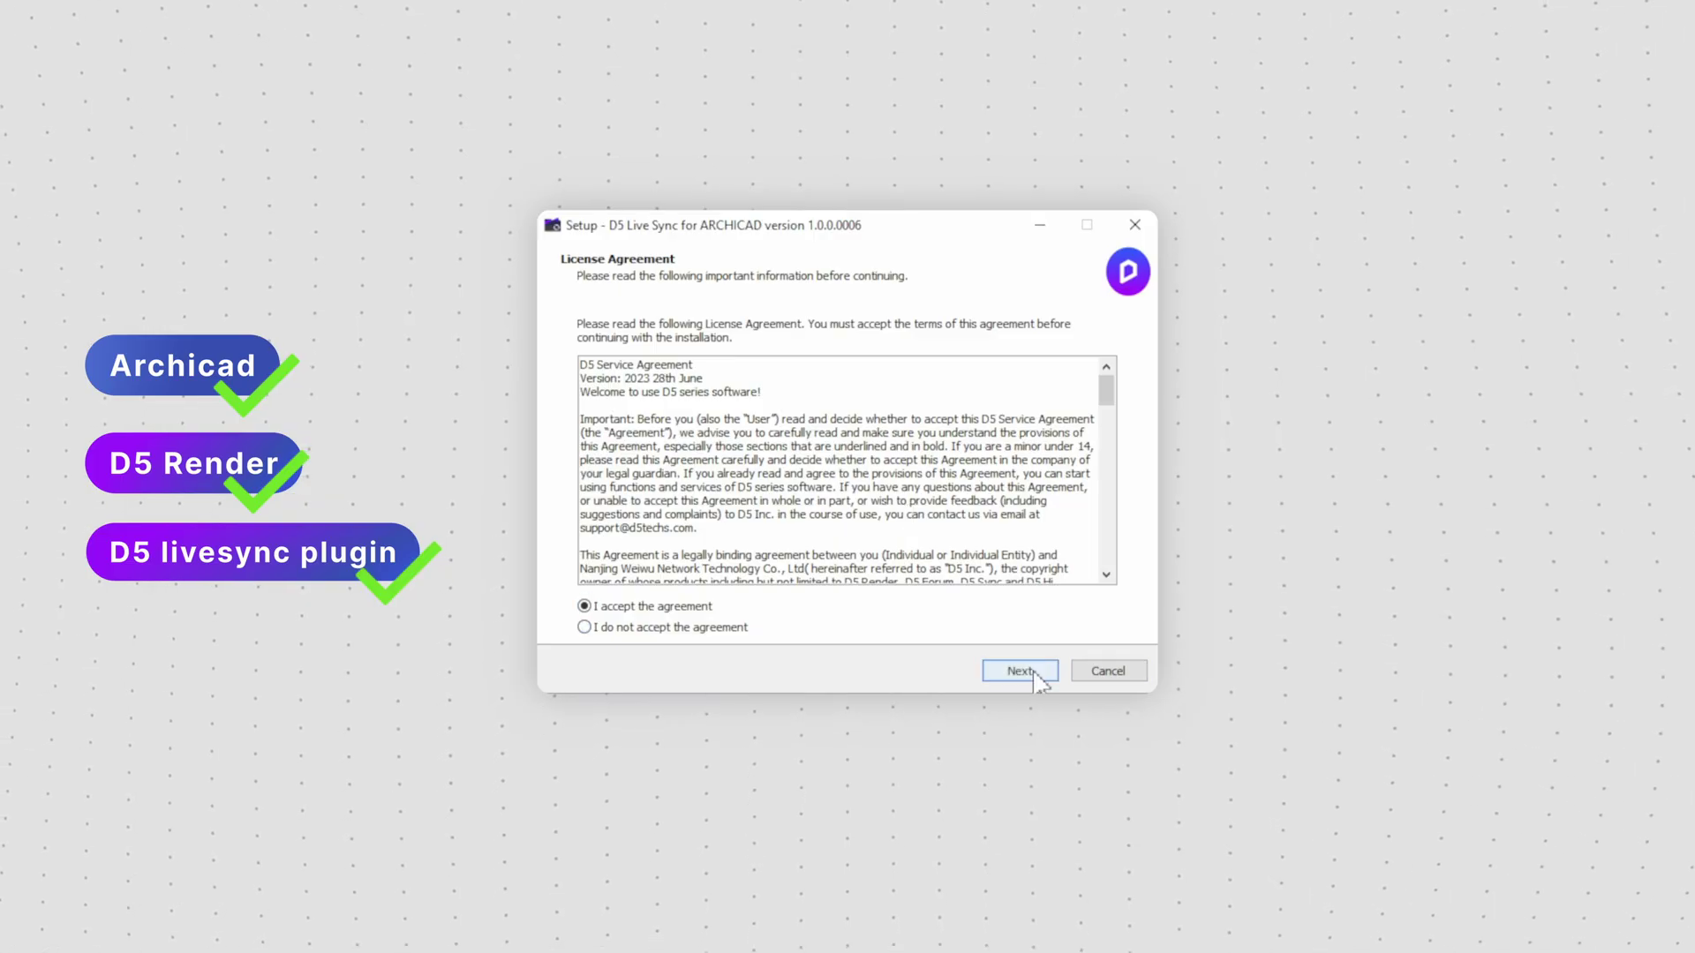
left_click(1020, 672)
left_click(1029, 672)
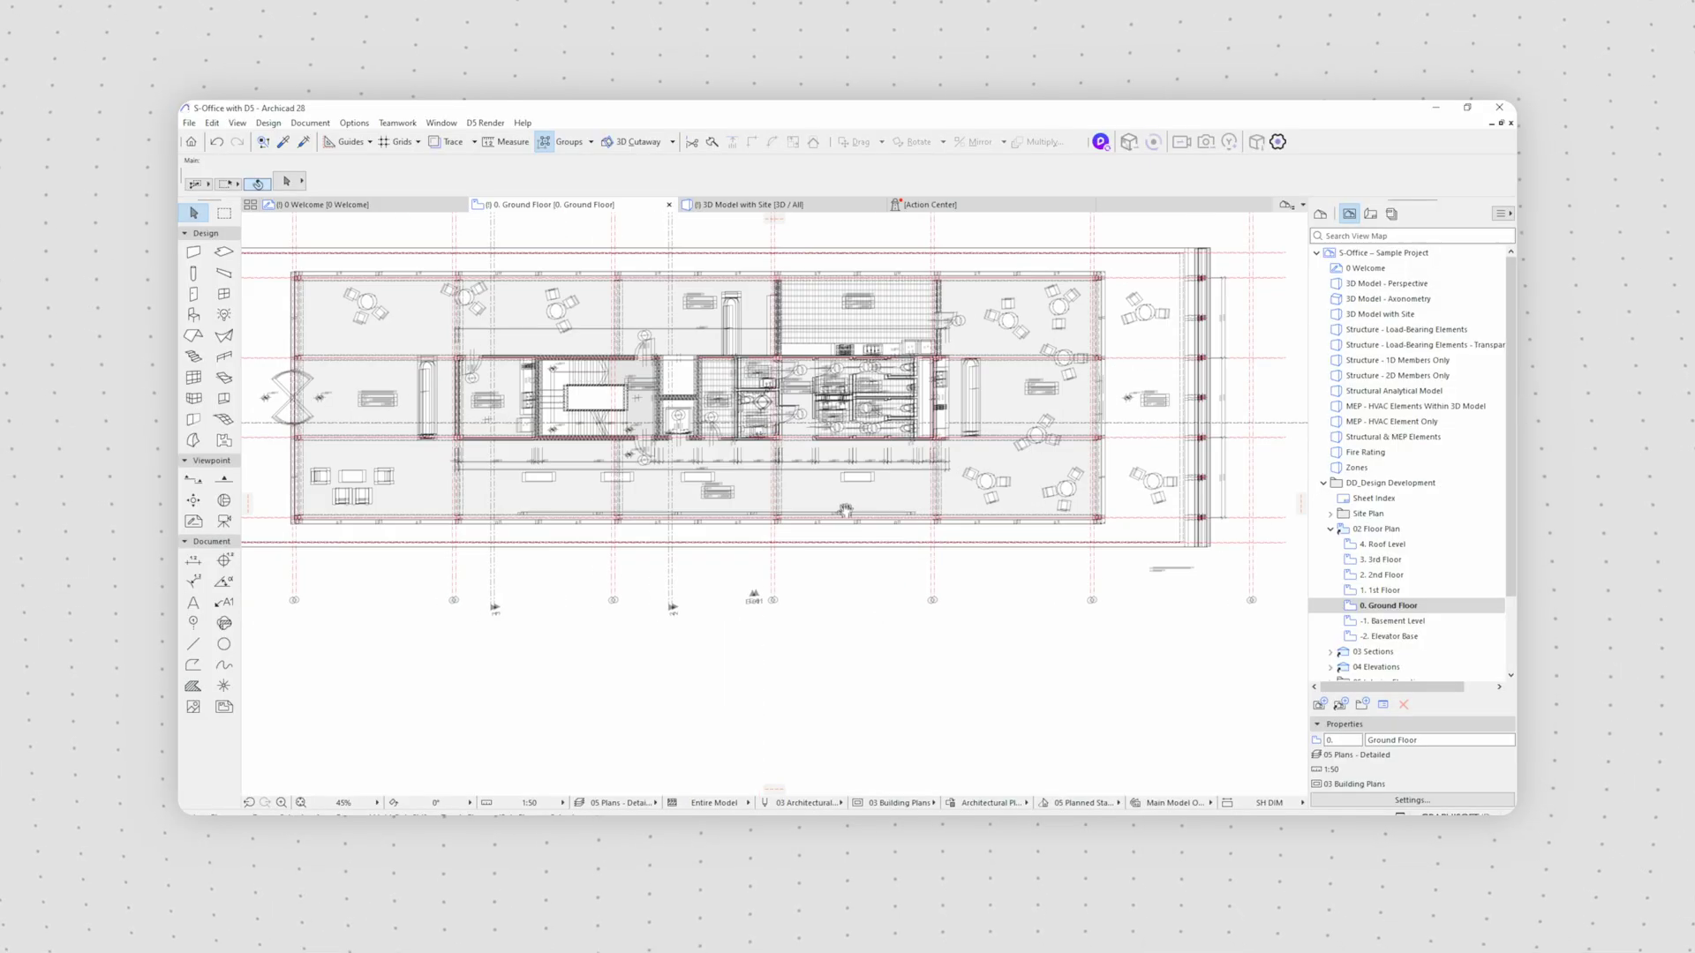
scroll(1022, 466, "up", 5)
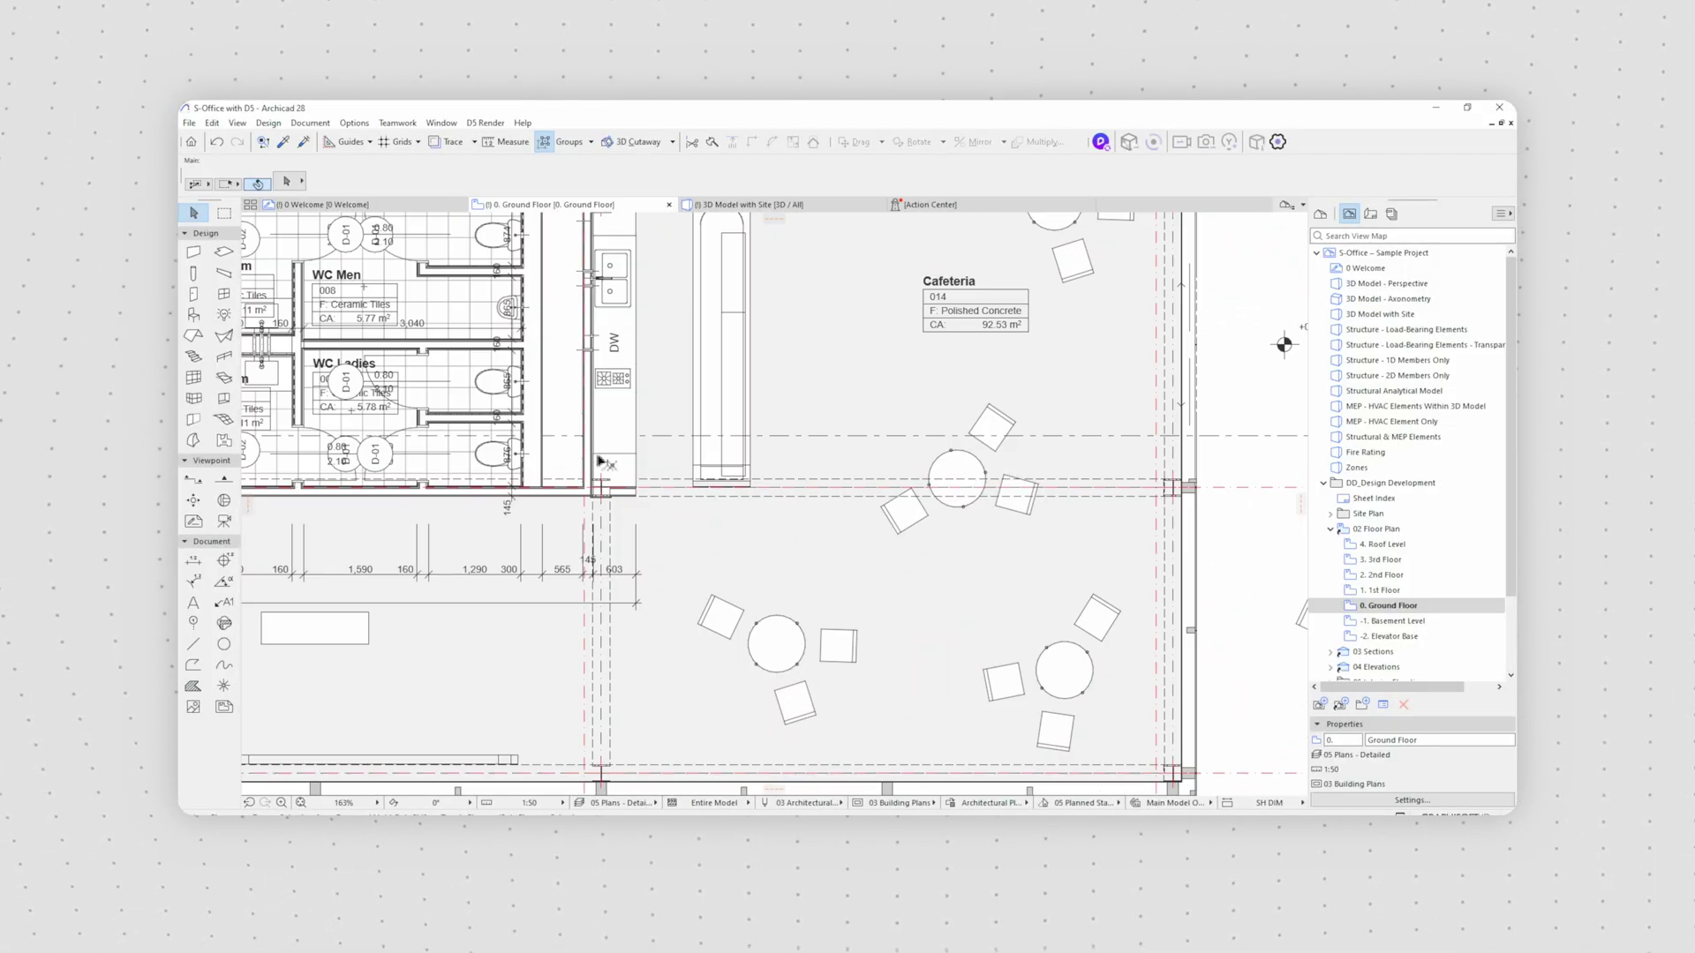
mouse_move(1209, 362)
middle_mouse_down()
mouse_move(644, 531)
mouse_move(783, 526)
middle_mouse_up()
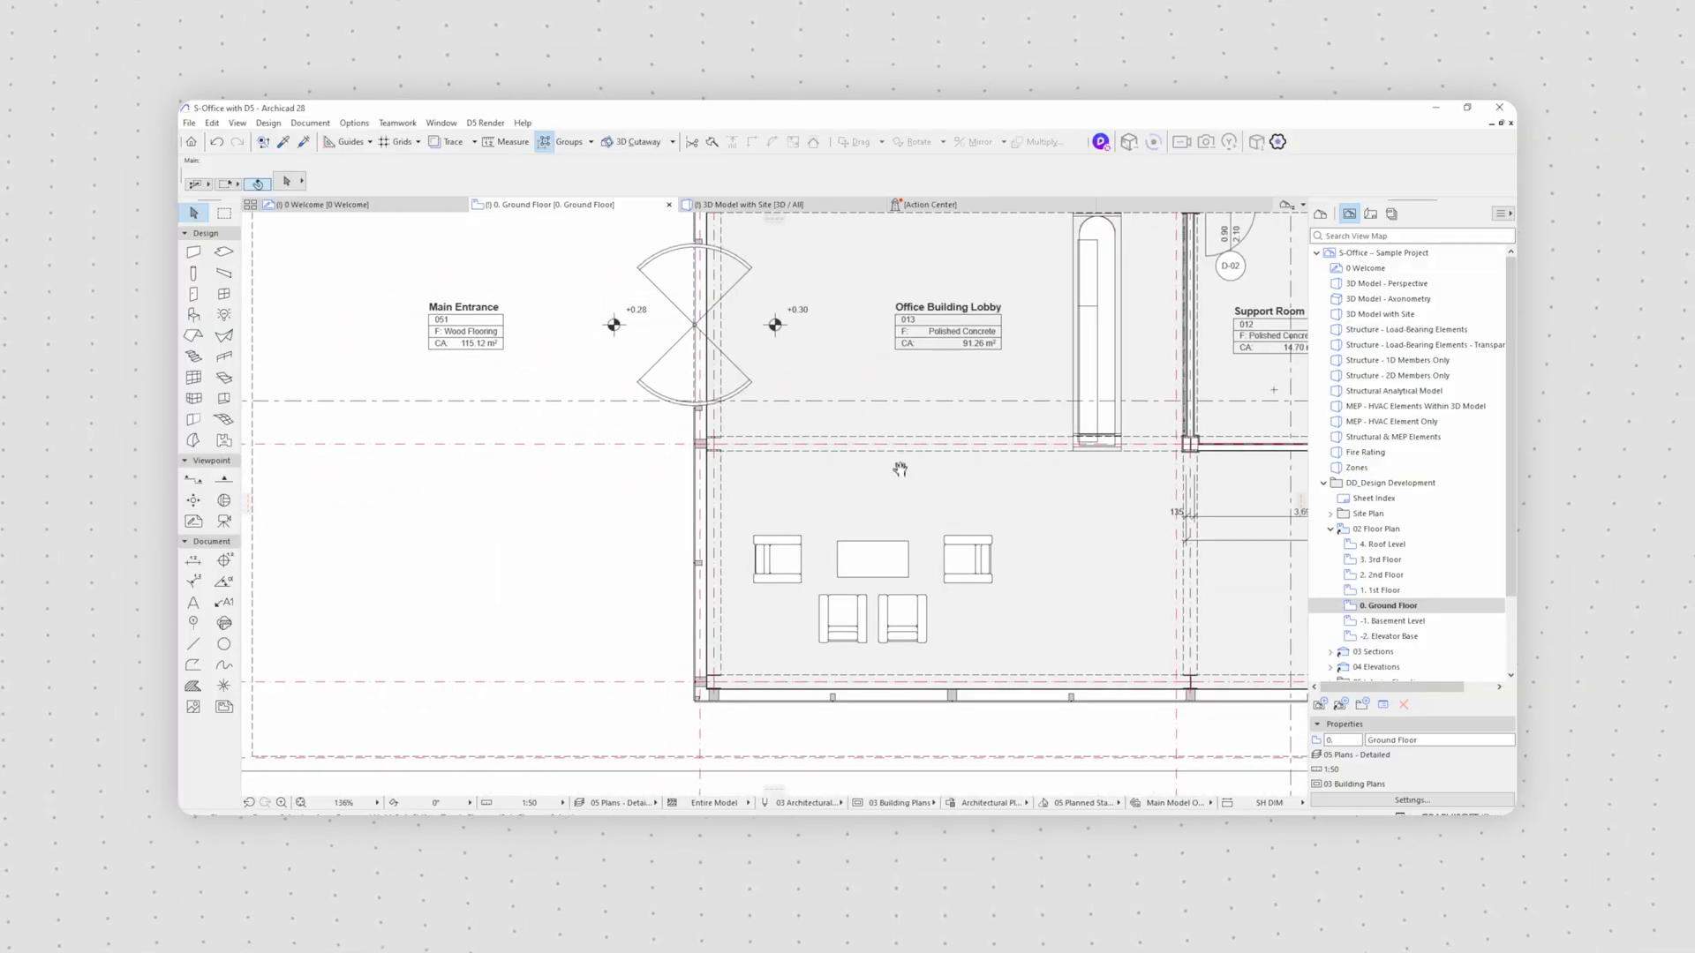
scroll(384, 669, "up", 5)
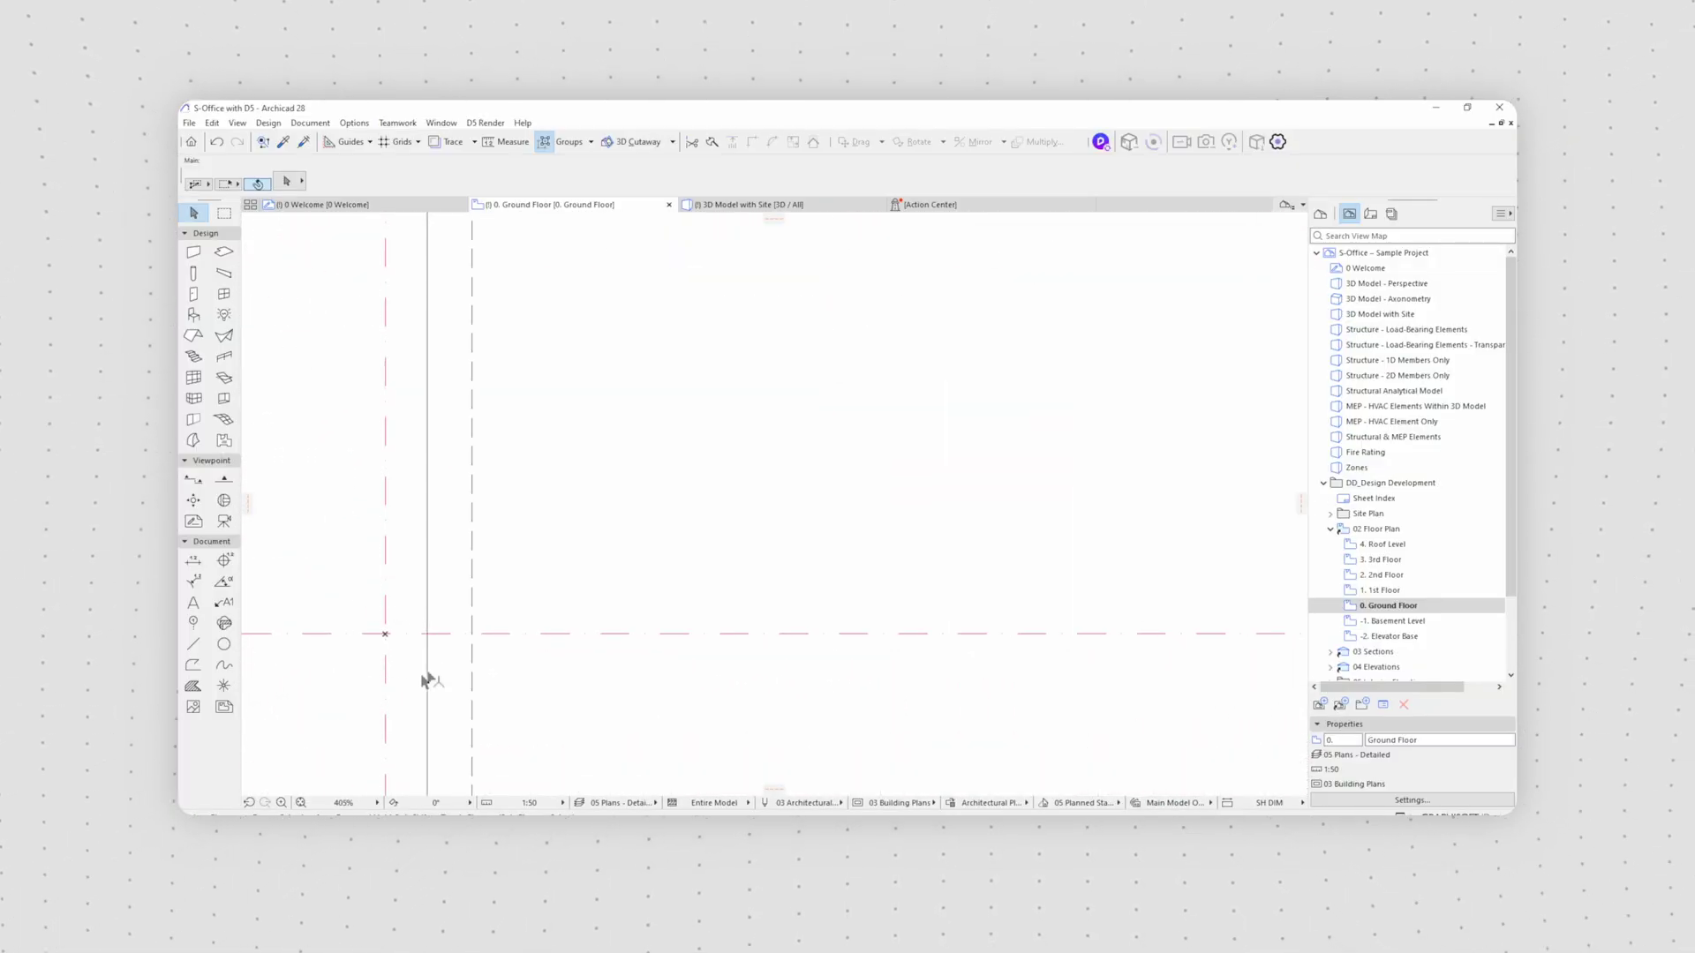
scroll(782, 472, "down", 3)
scroll(786, 477, "down", 4)
scroll(794, 481, "down", 3)
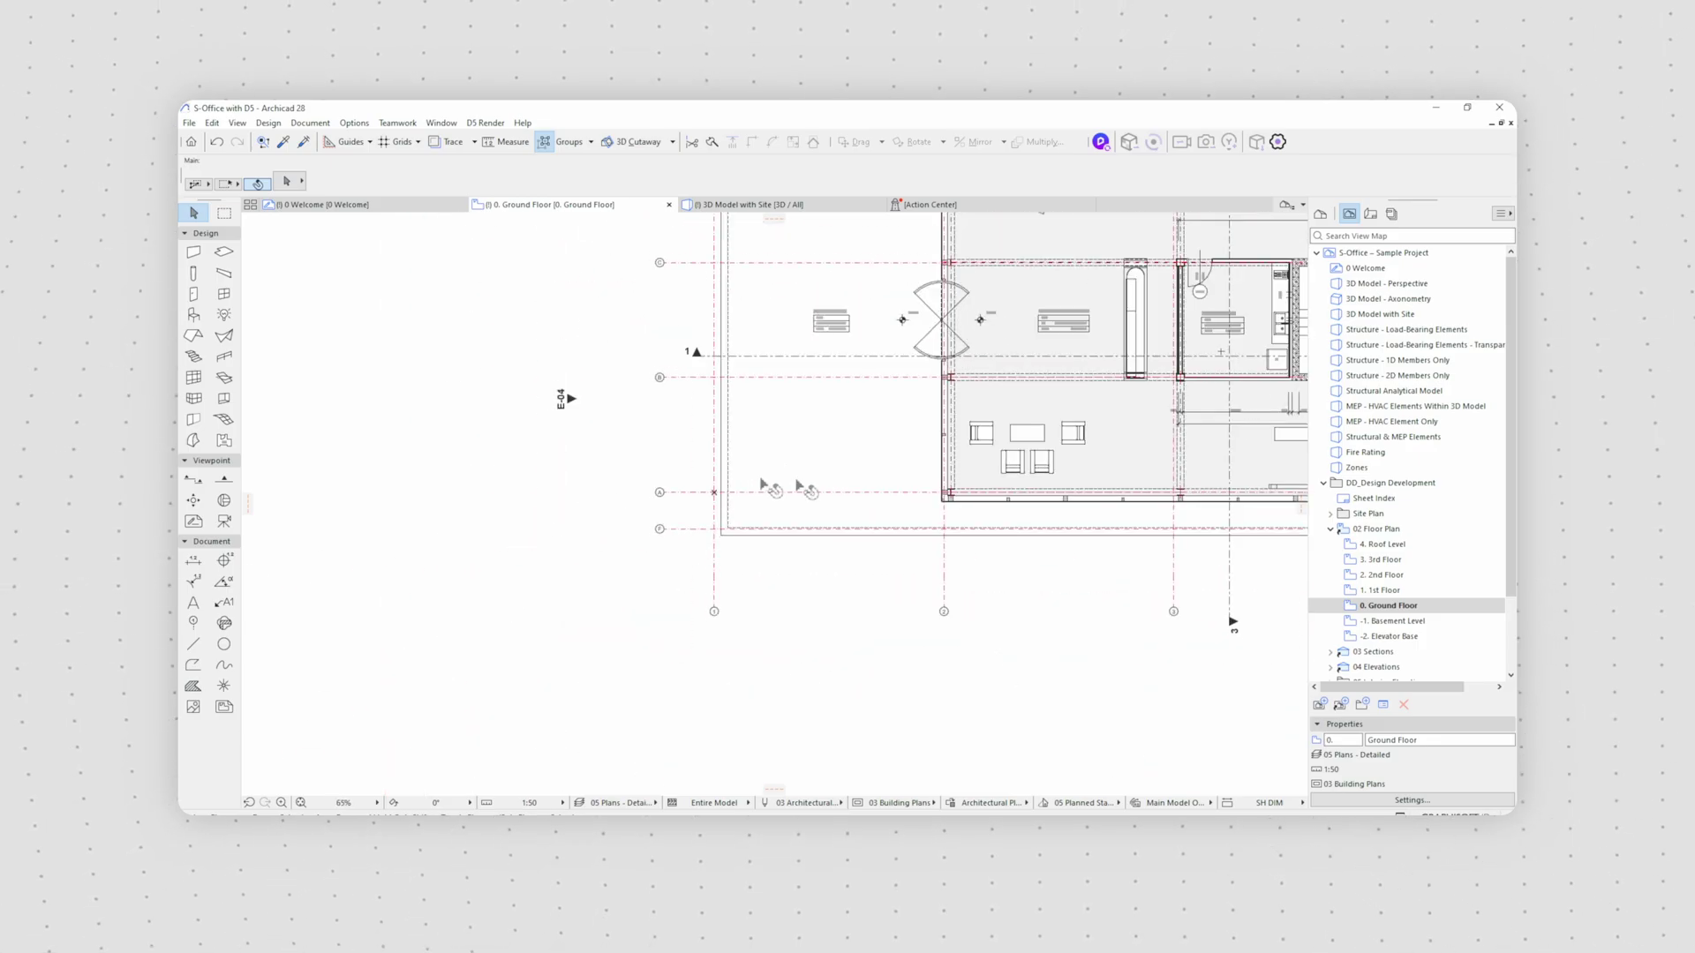
In the 3D Model - Perspective view, delete the stray cable ladders floating beside the office
left_click(1396, 285)
double_click(1379, 314)
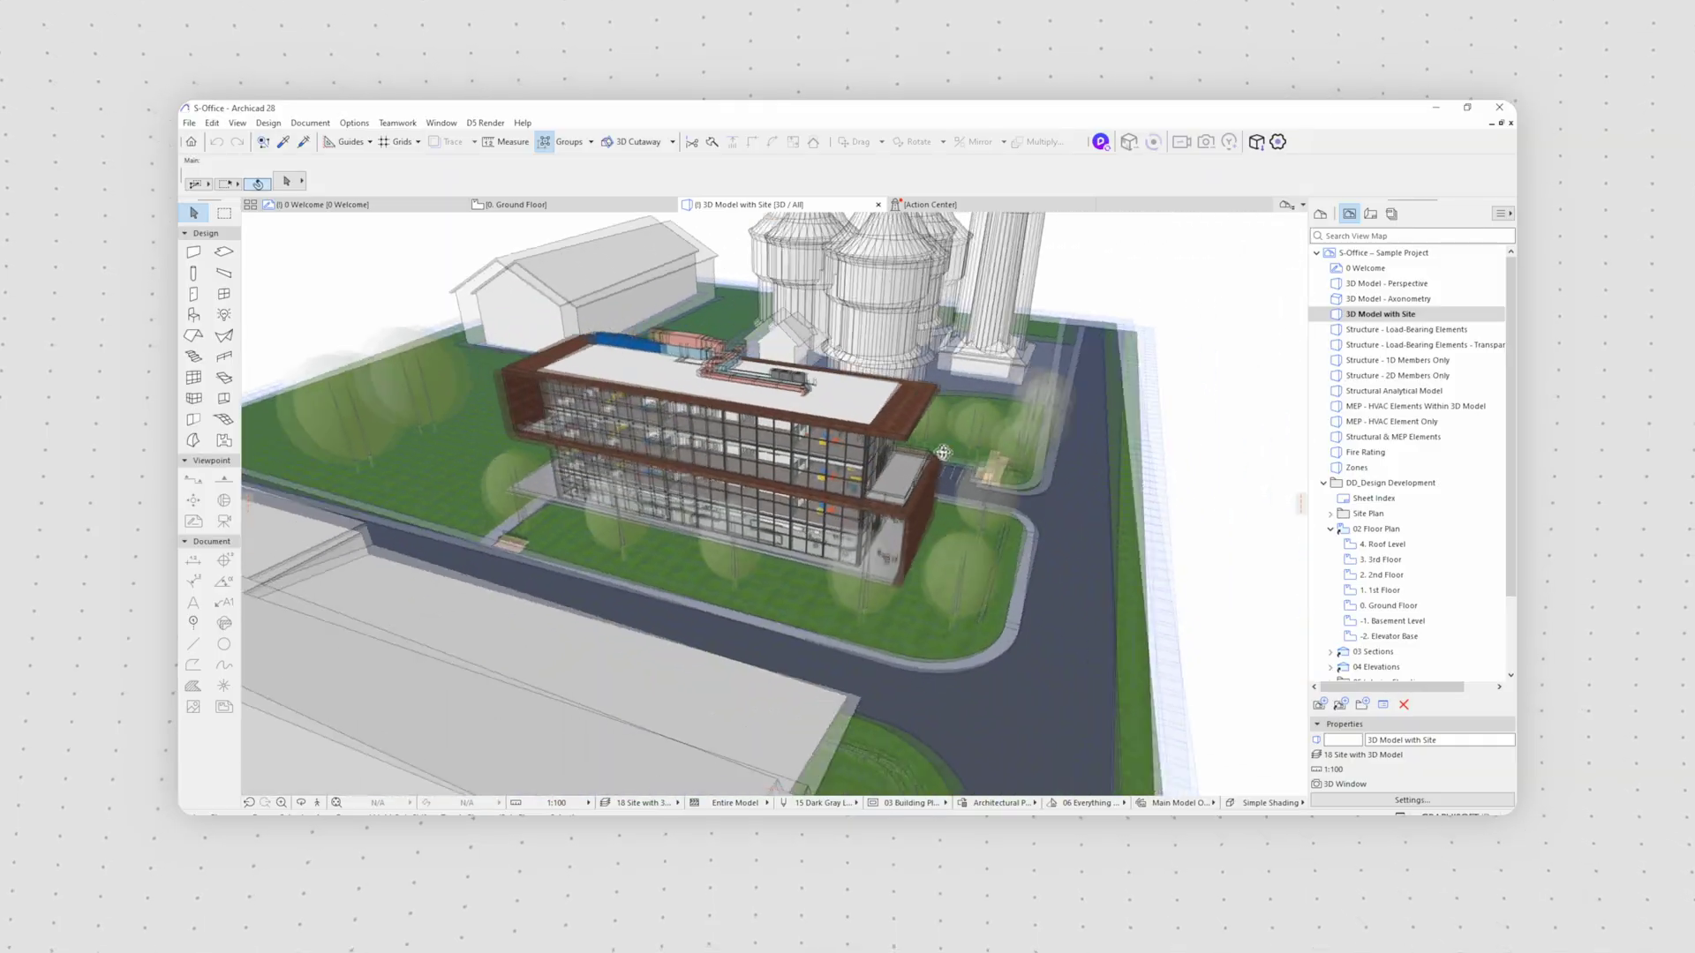
middle_click_drag(942, 451, 1103, 433, "shift")
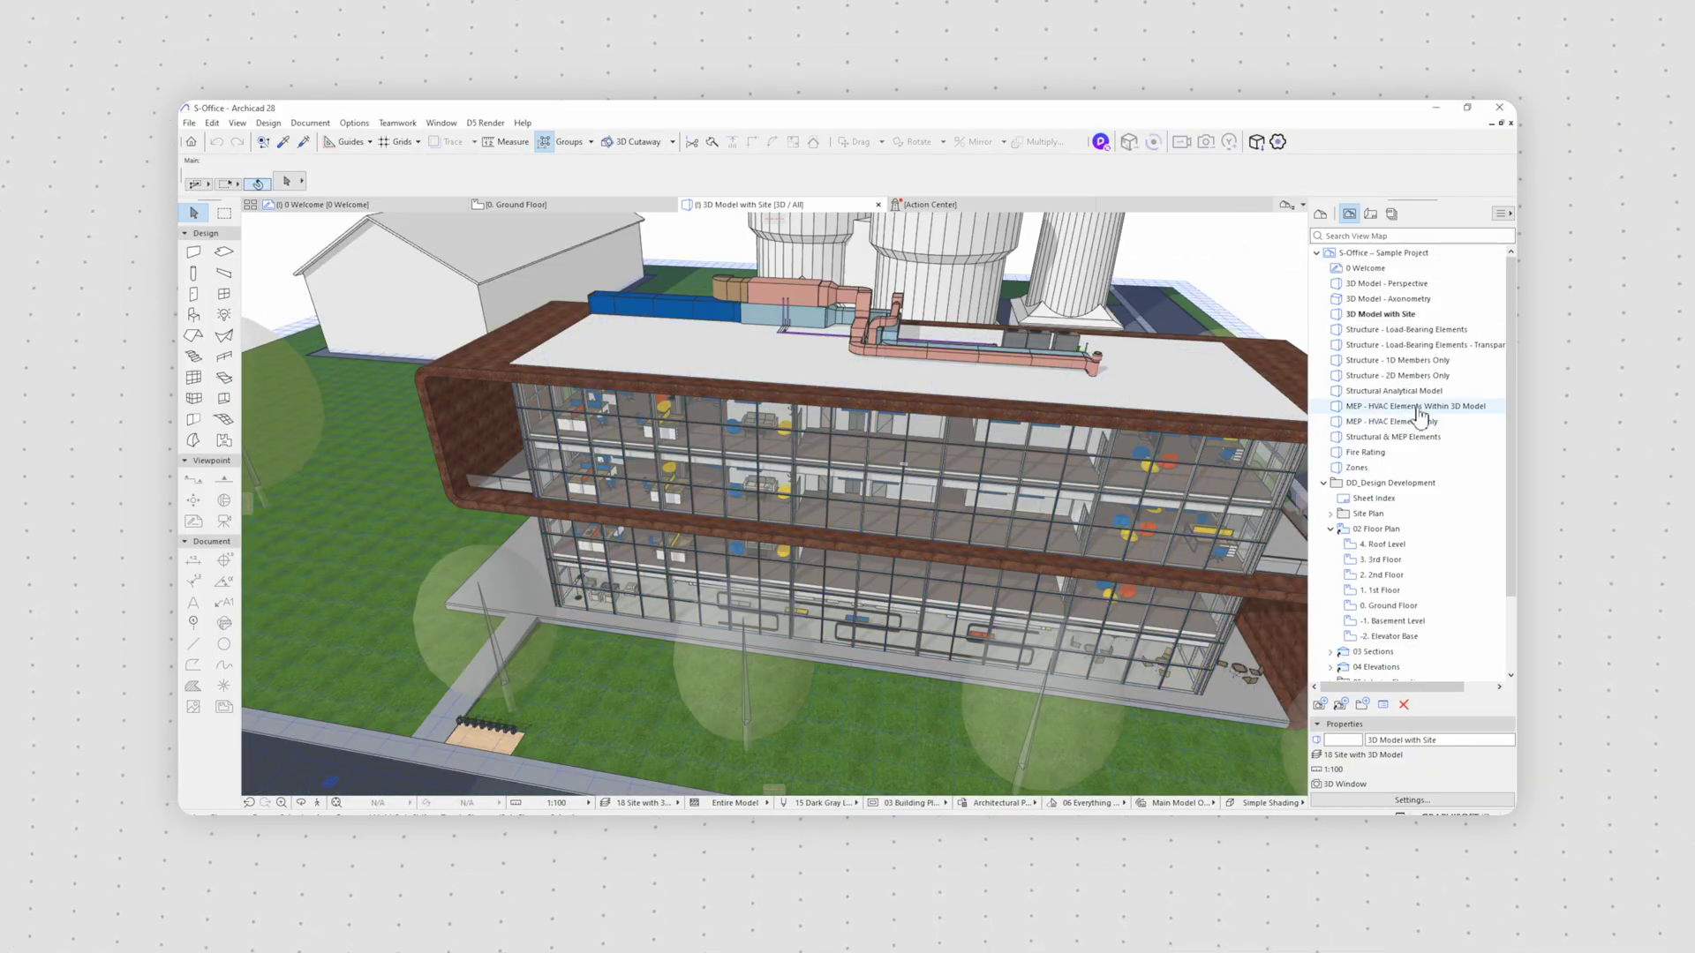
double_click(1407, 421)
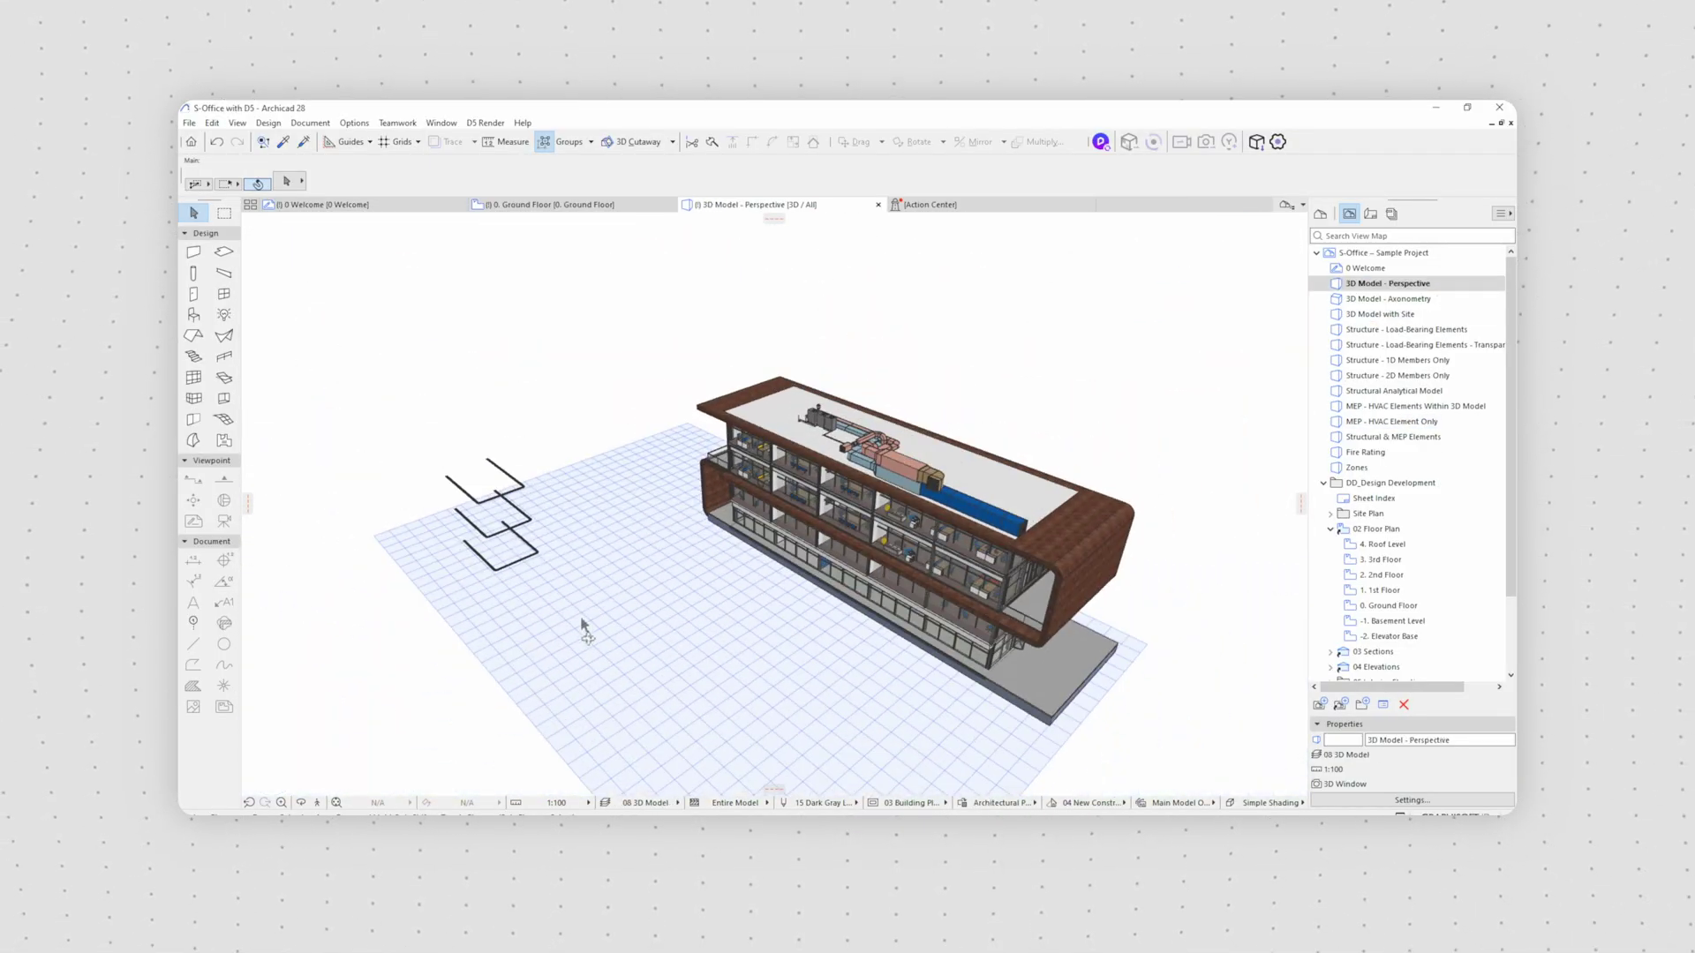
left_click_drag(343, 388, 574, 651)
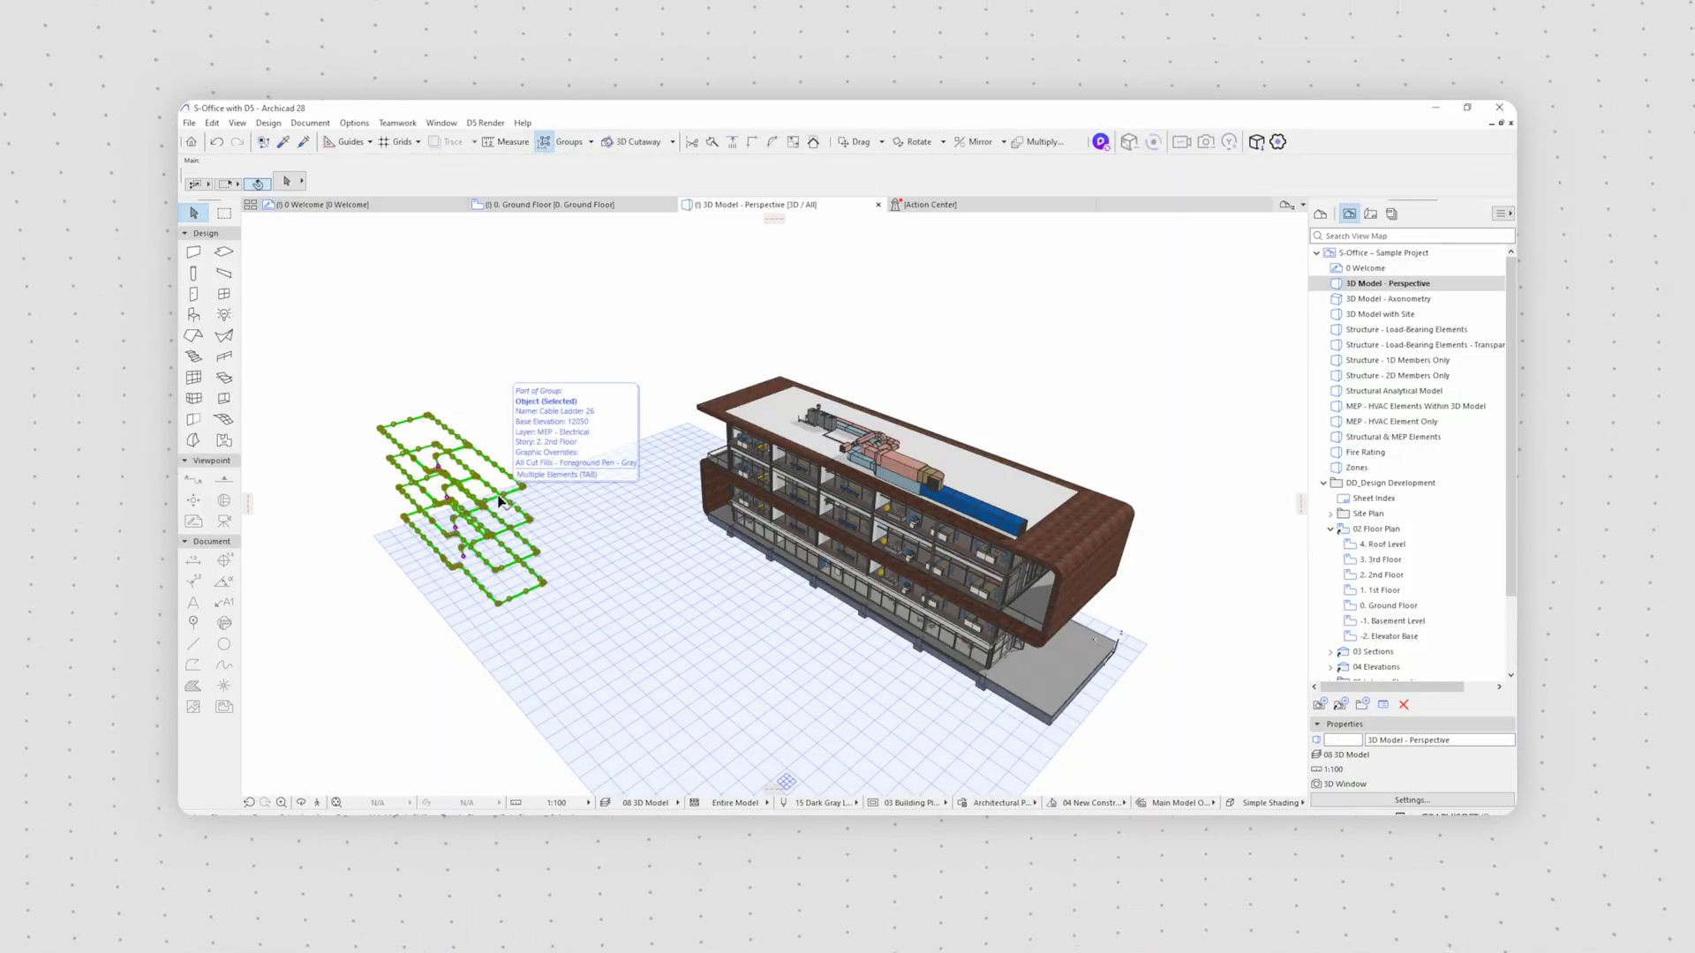
key("Delete")
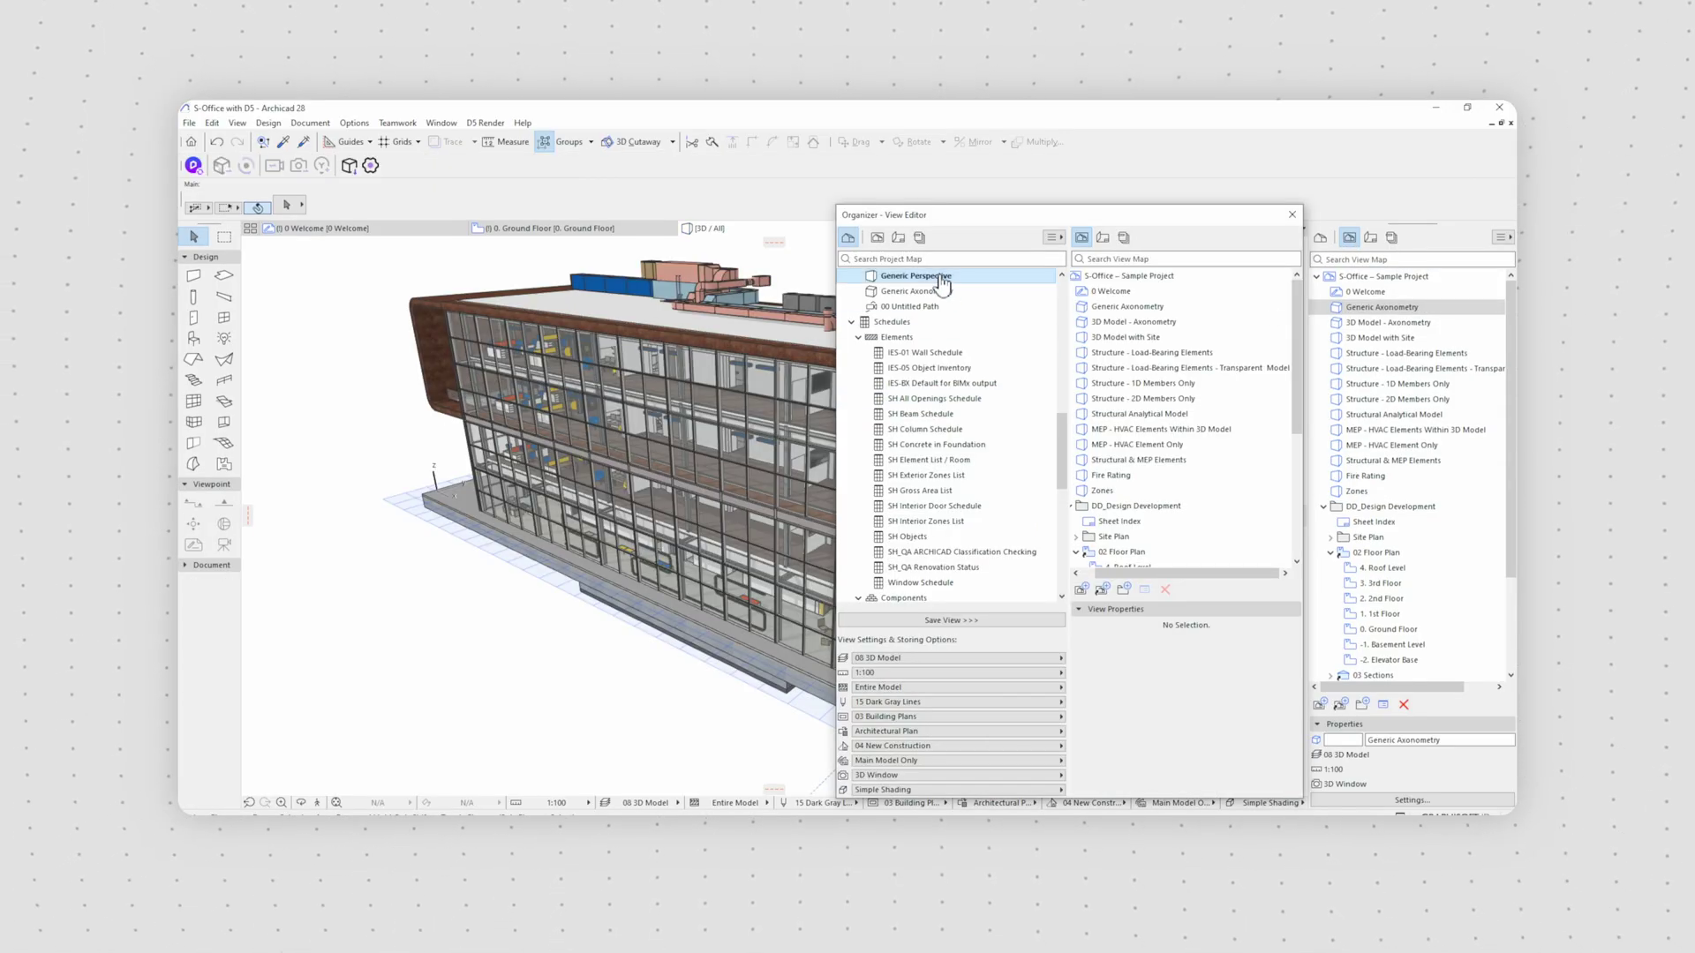
Save Generic Perspective into the View Map as a view named 'D5 Render Export'
left_click_drag(1145, 301, 1147, 311)
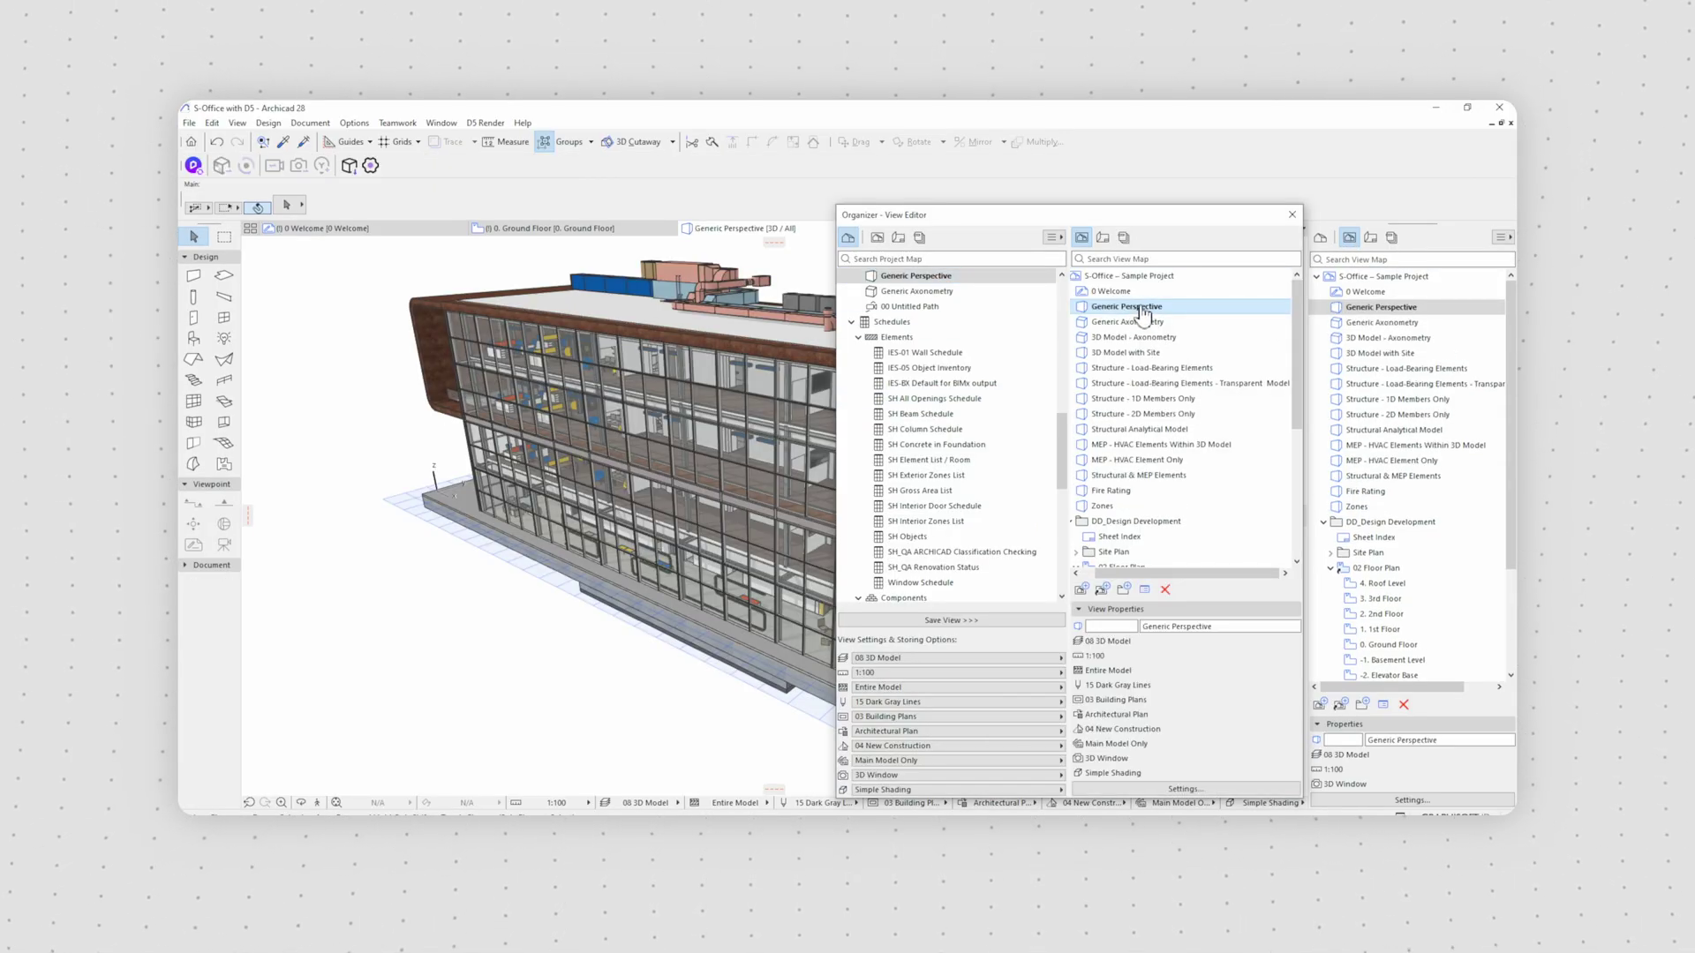
right_click(1143, 309)
left_click(1182, 364)
type("D5 Render Export")
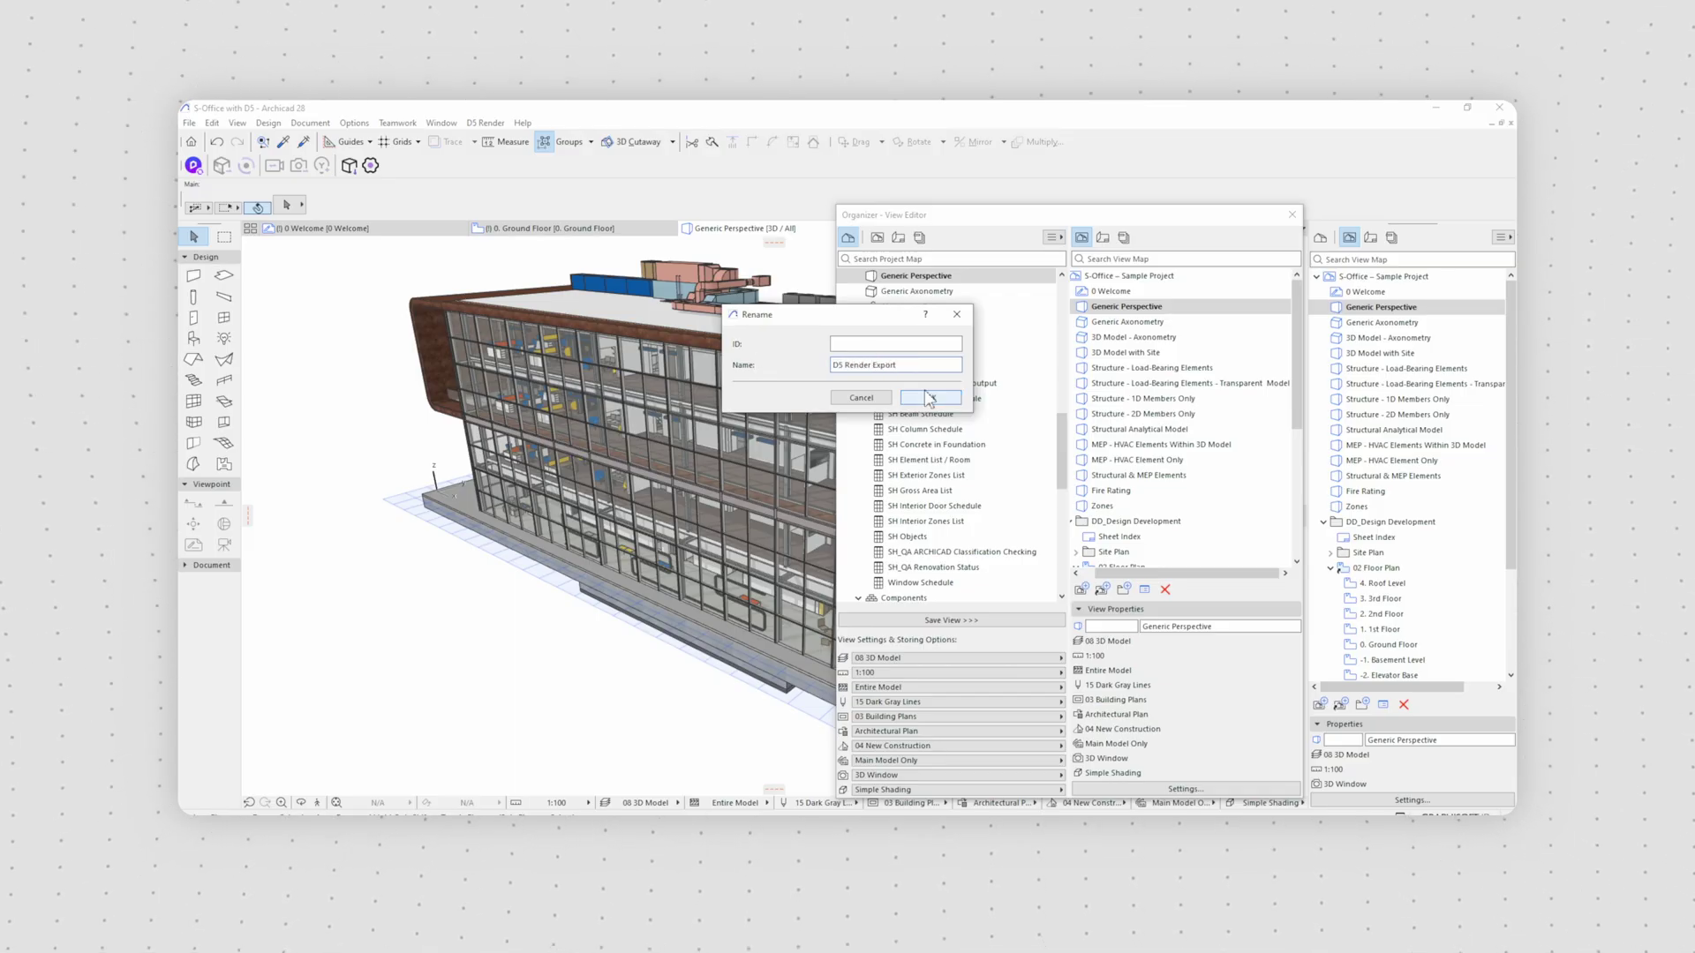
left_click(929, 398)
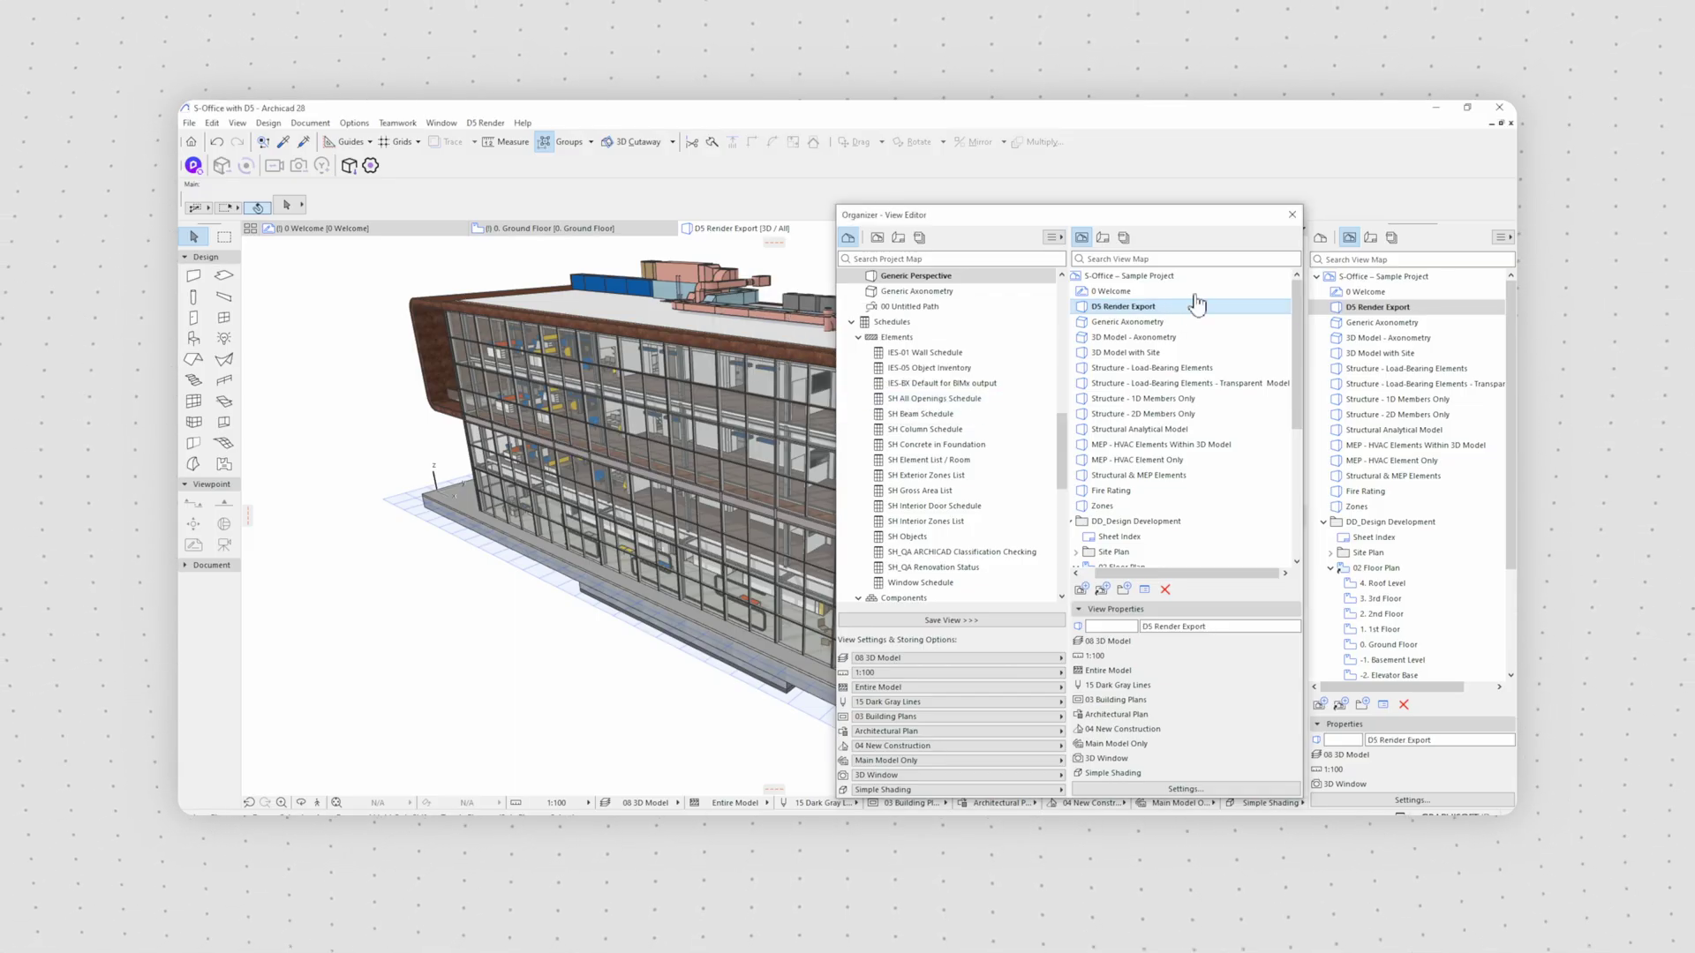
left_click(1291, 215)
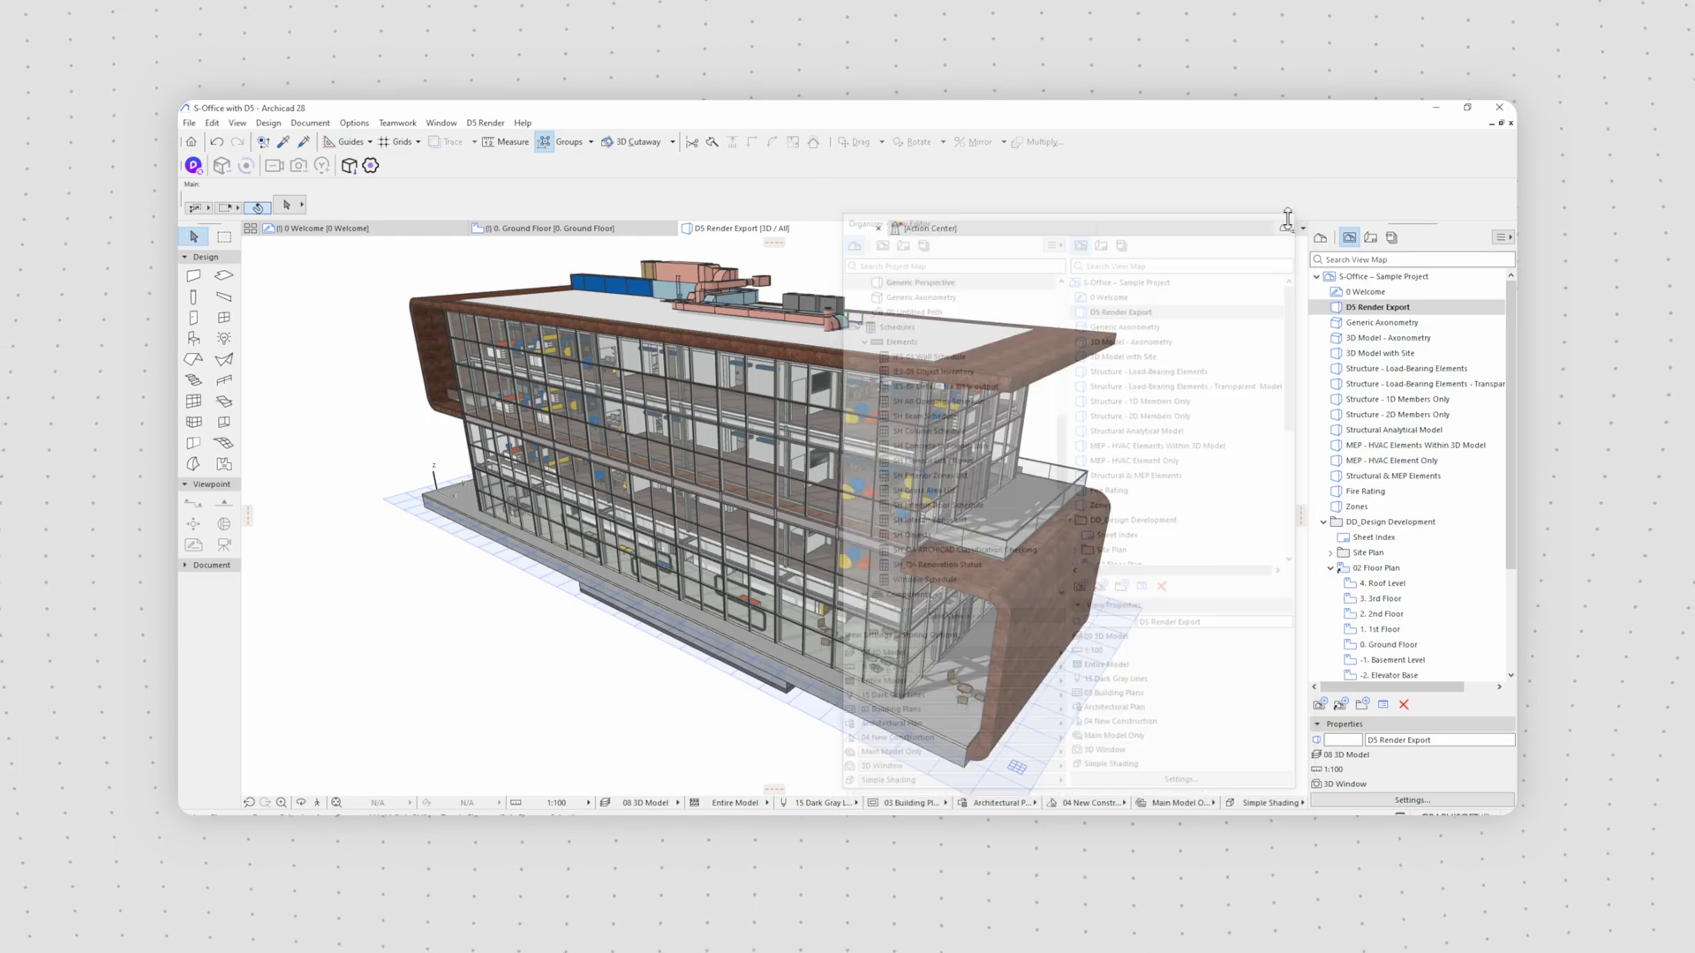
Turn on Site & Landscape General, Terrain and Trees layers and save them as a new combination
left_click(606, 802)
scroll(863, 494, "down", 5)
scroll(861, 520, "down", 5)
scroll(861, 532, "down", 5)
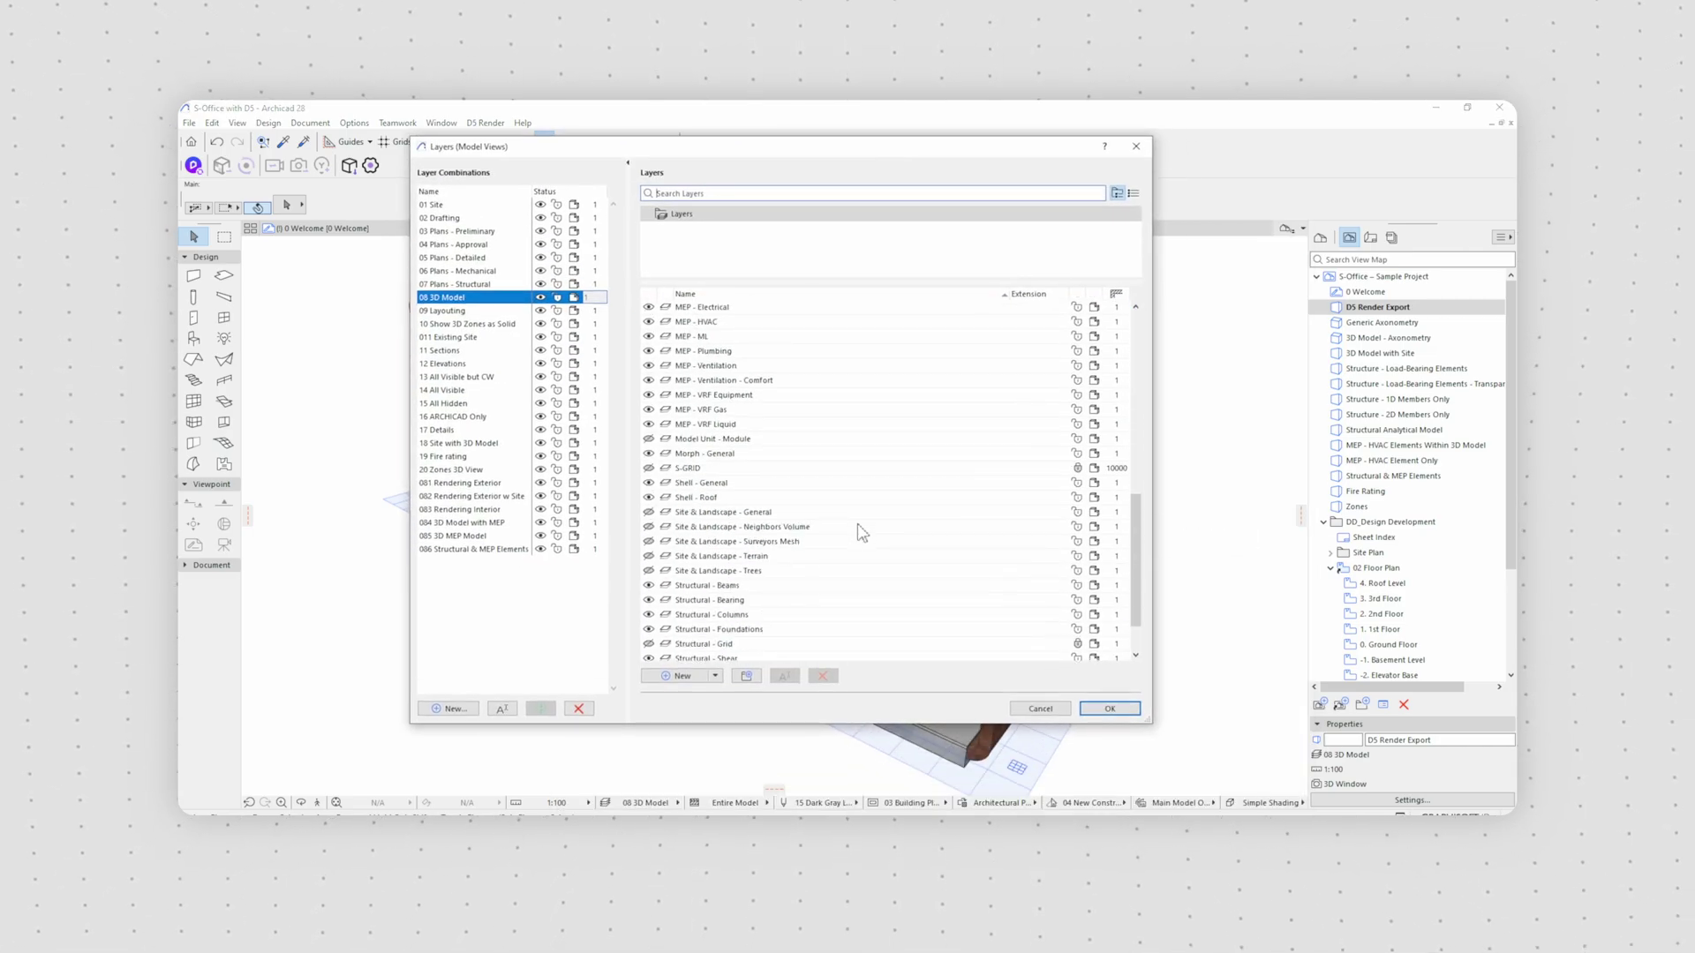
left_click(648, 513)
left_click(648, 556)
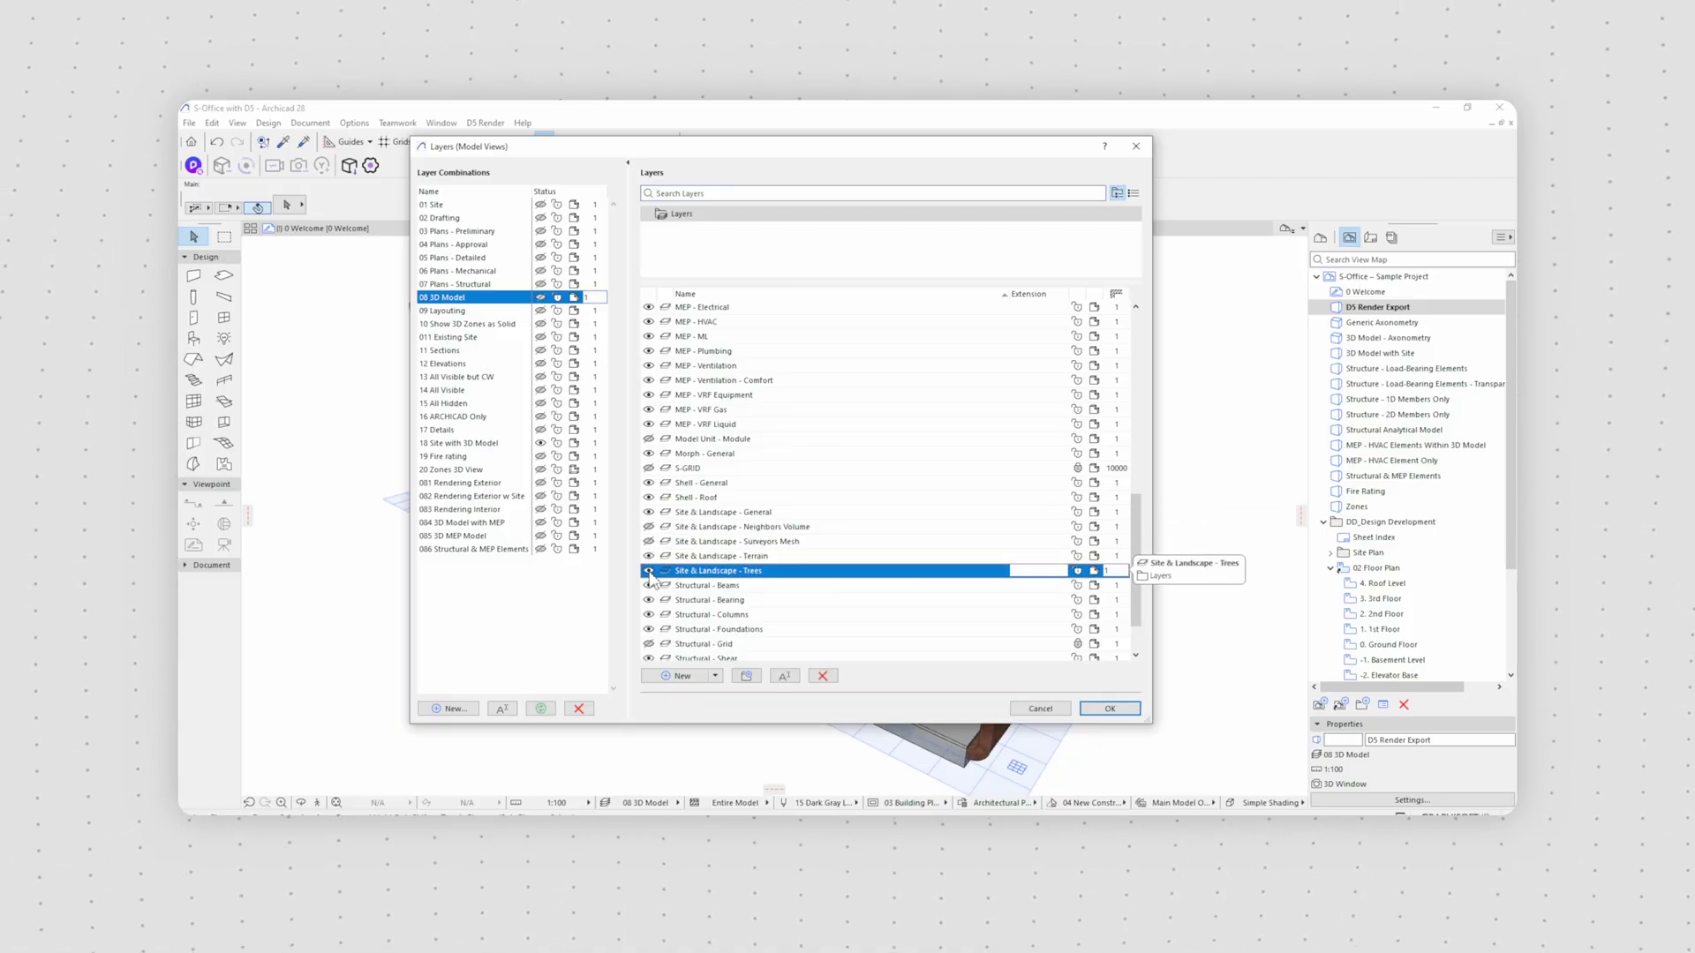
left_click(451, 709)
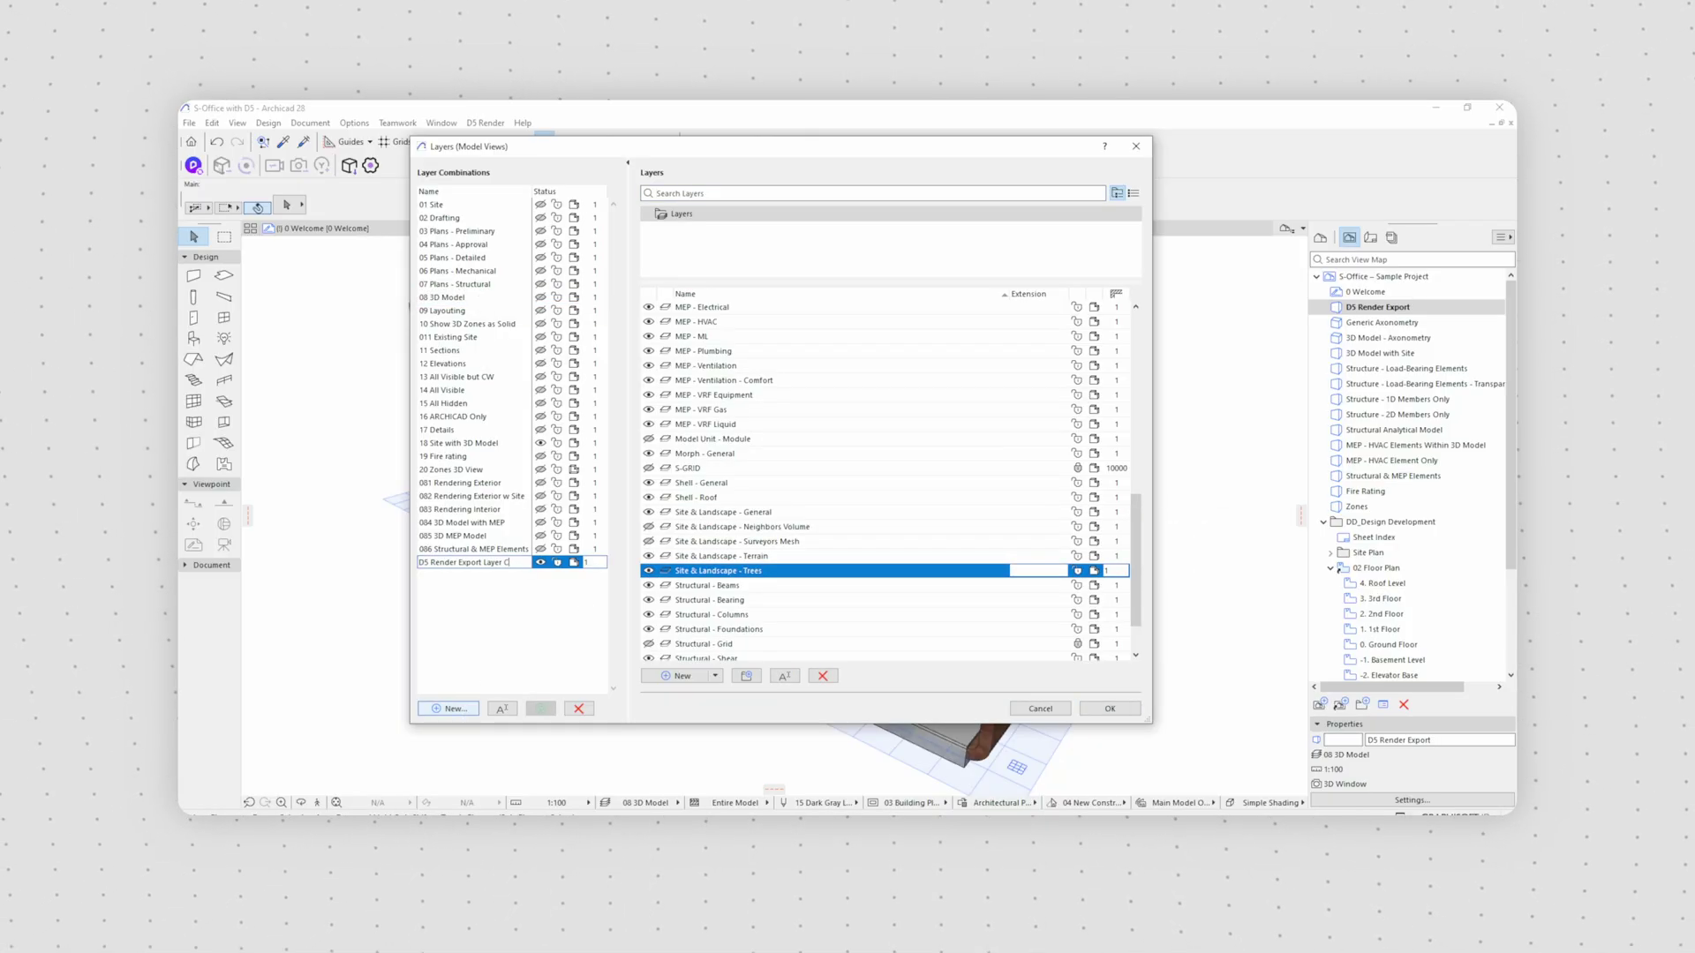
left_click(1114, 710)
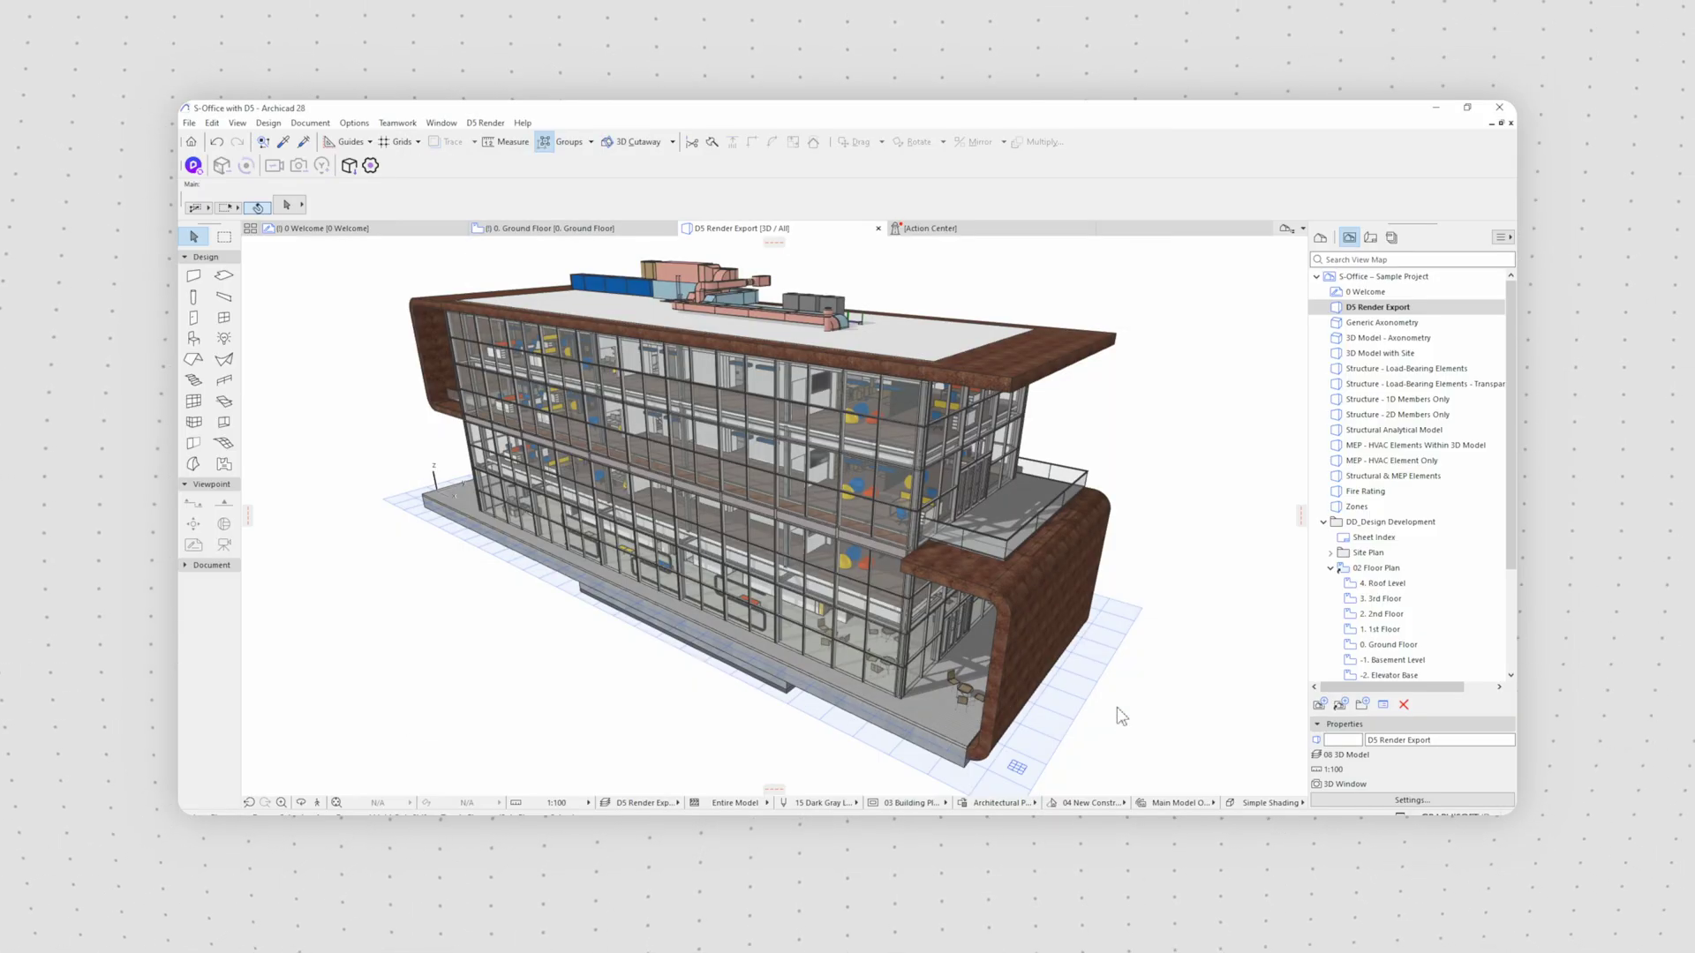
Assign D5 Render Export Layer Comb to the D5 Render Export view's settings
right_click(1397, 308)
left_click(1394, 484)
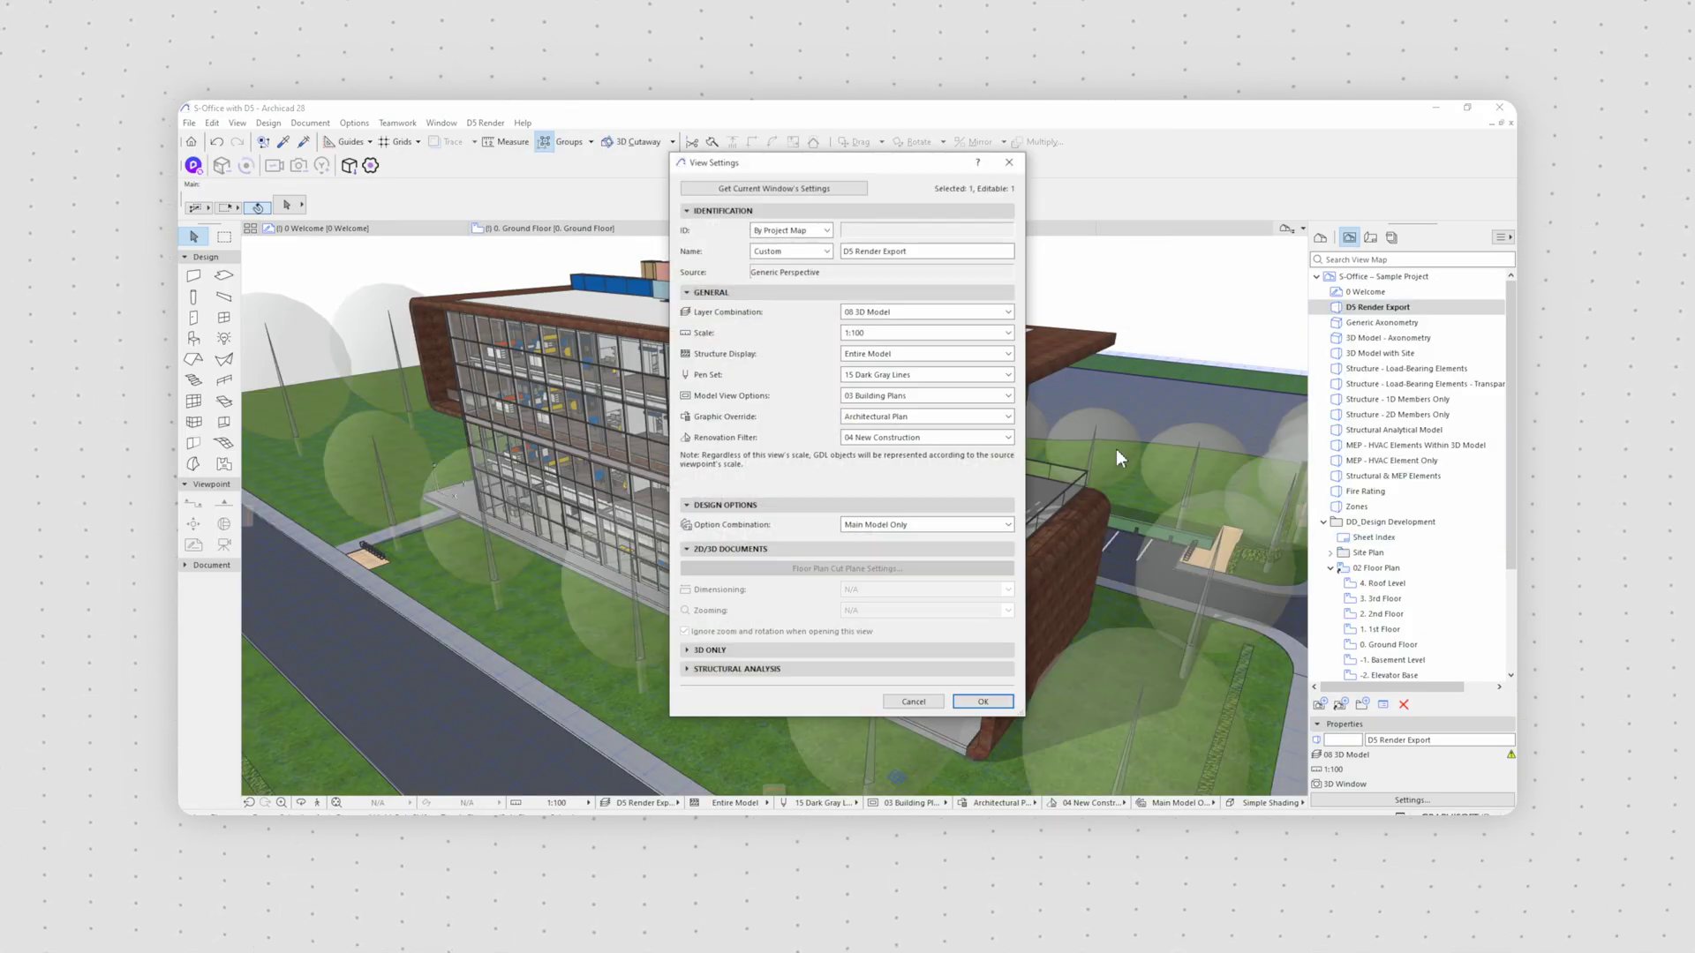
left_click(1007, 312)
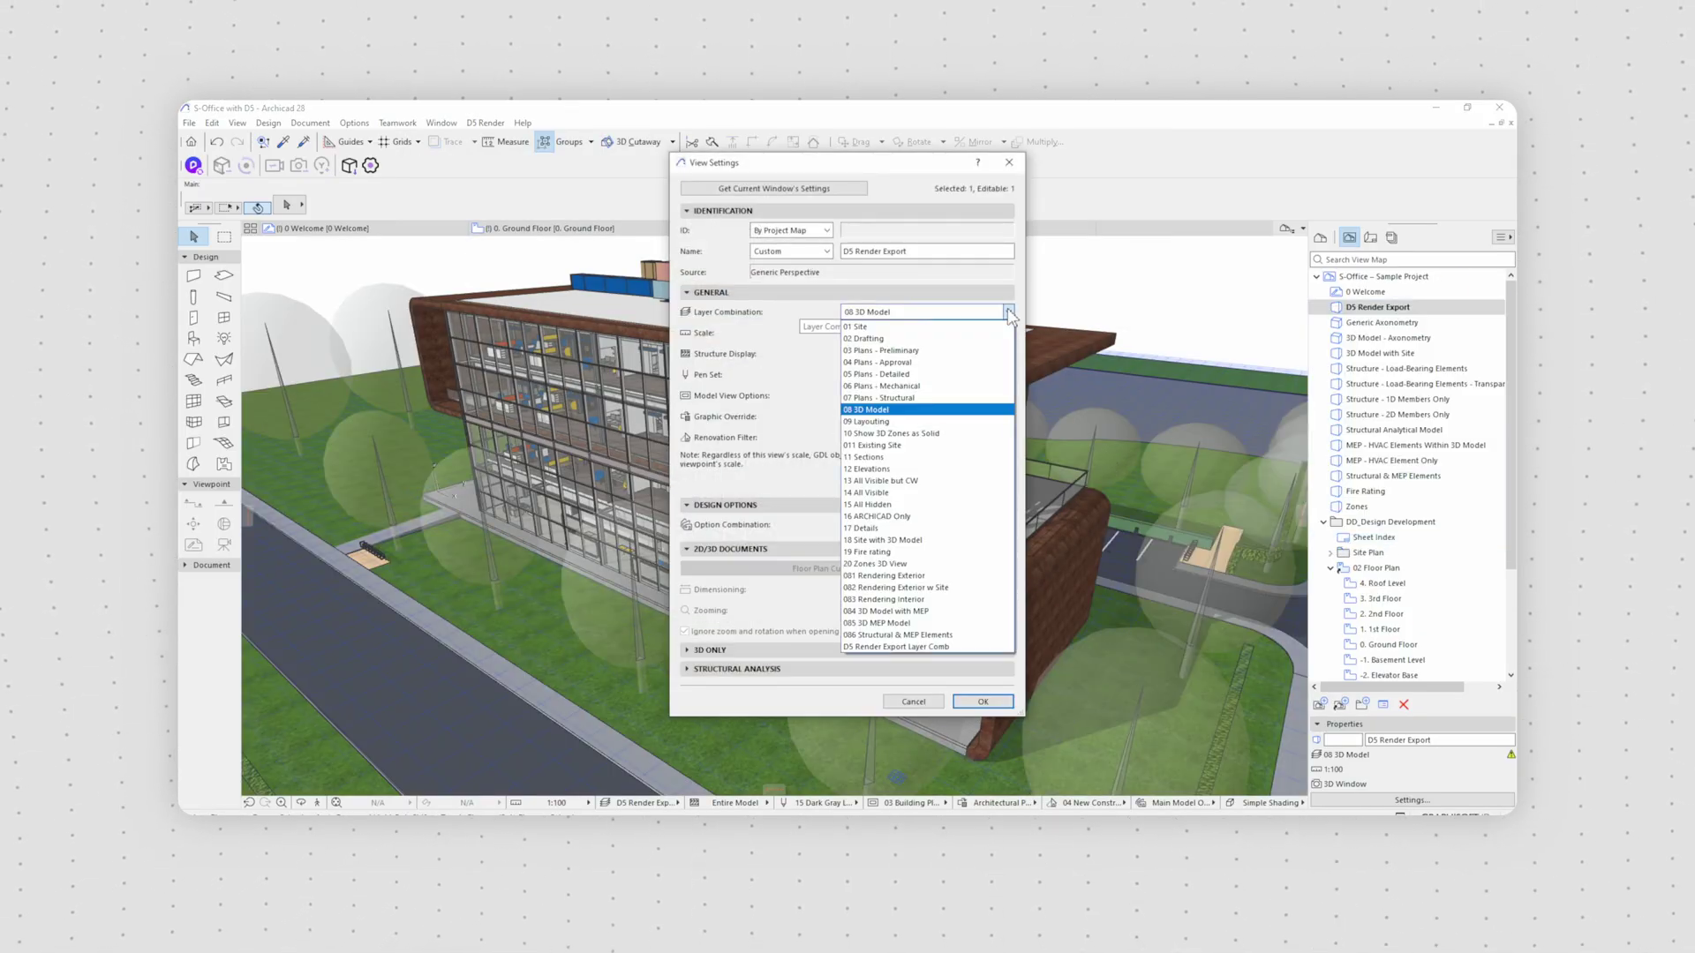
left_click(918, 654)
left_click(982, 701)
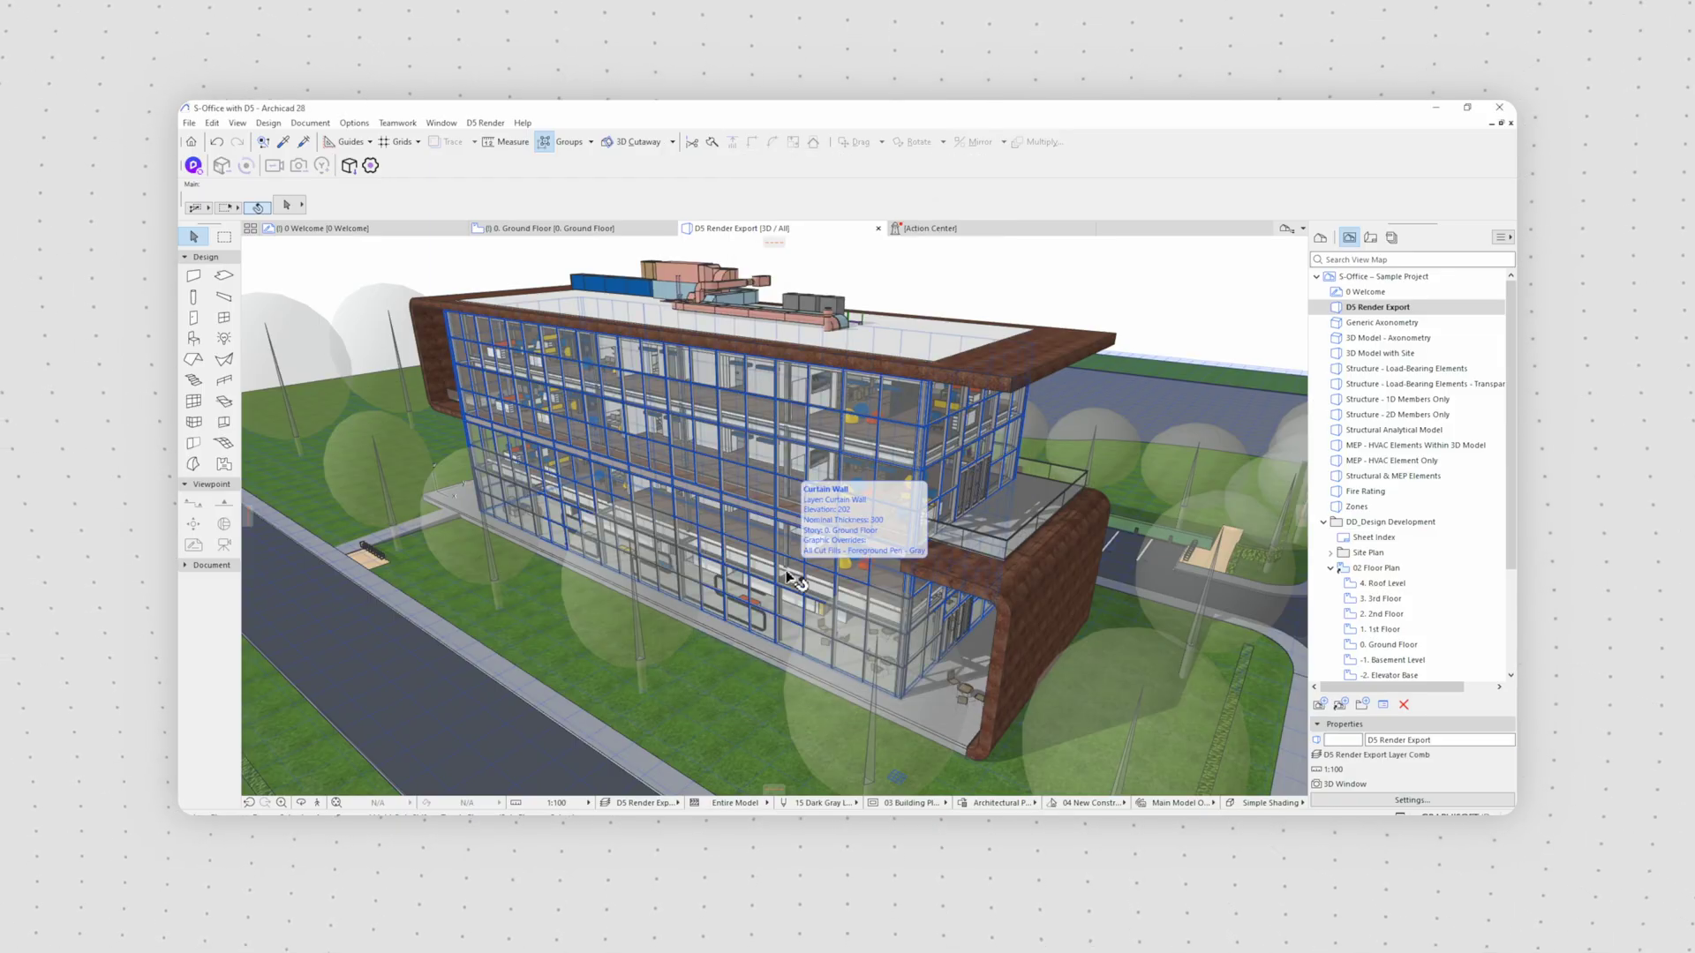
mouse_move(788, 578)
middle_mouse_down("shift")
mouse_move(934, 538)
mouse_move(618, 618)
middle_mouse_up("shift")
Sample the rusted-metal cladding and clear glass surfaces with the Surface Painter eyedropper
left_click(591, 732)
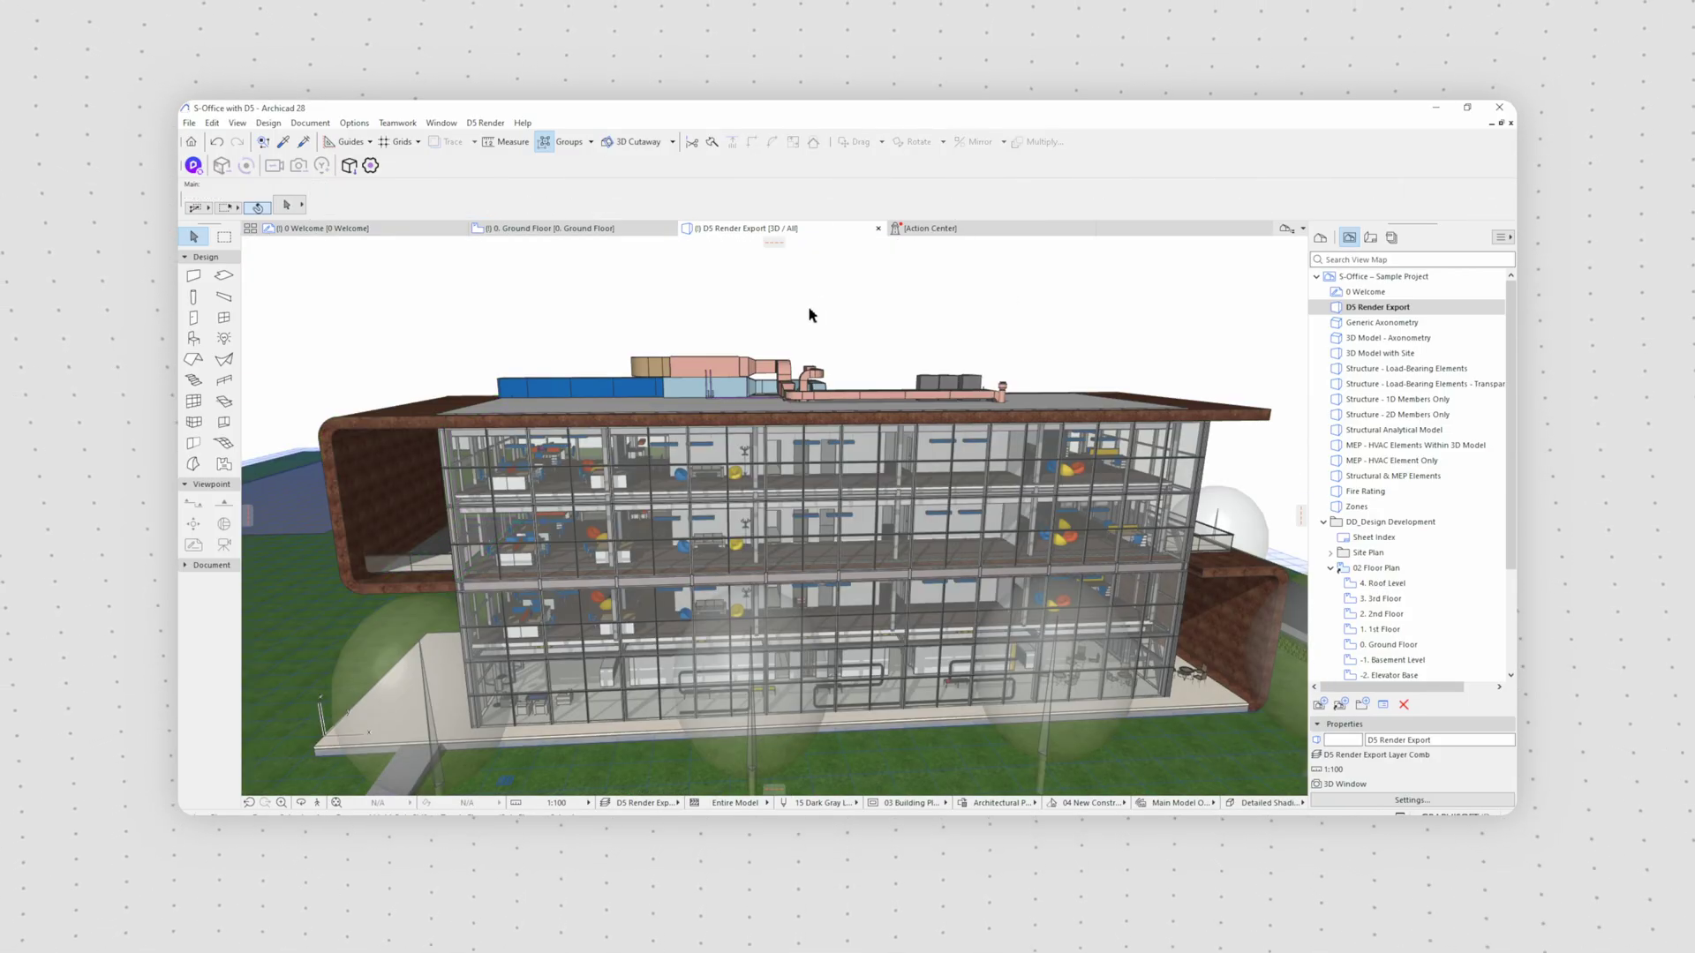
left_click(441, 123)
left_click(675, 609)
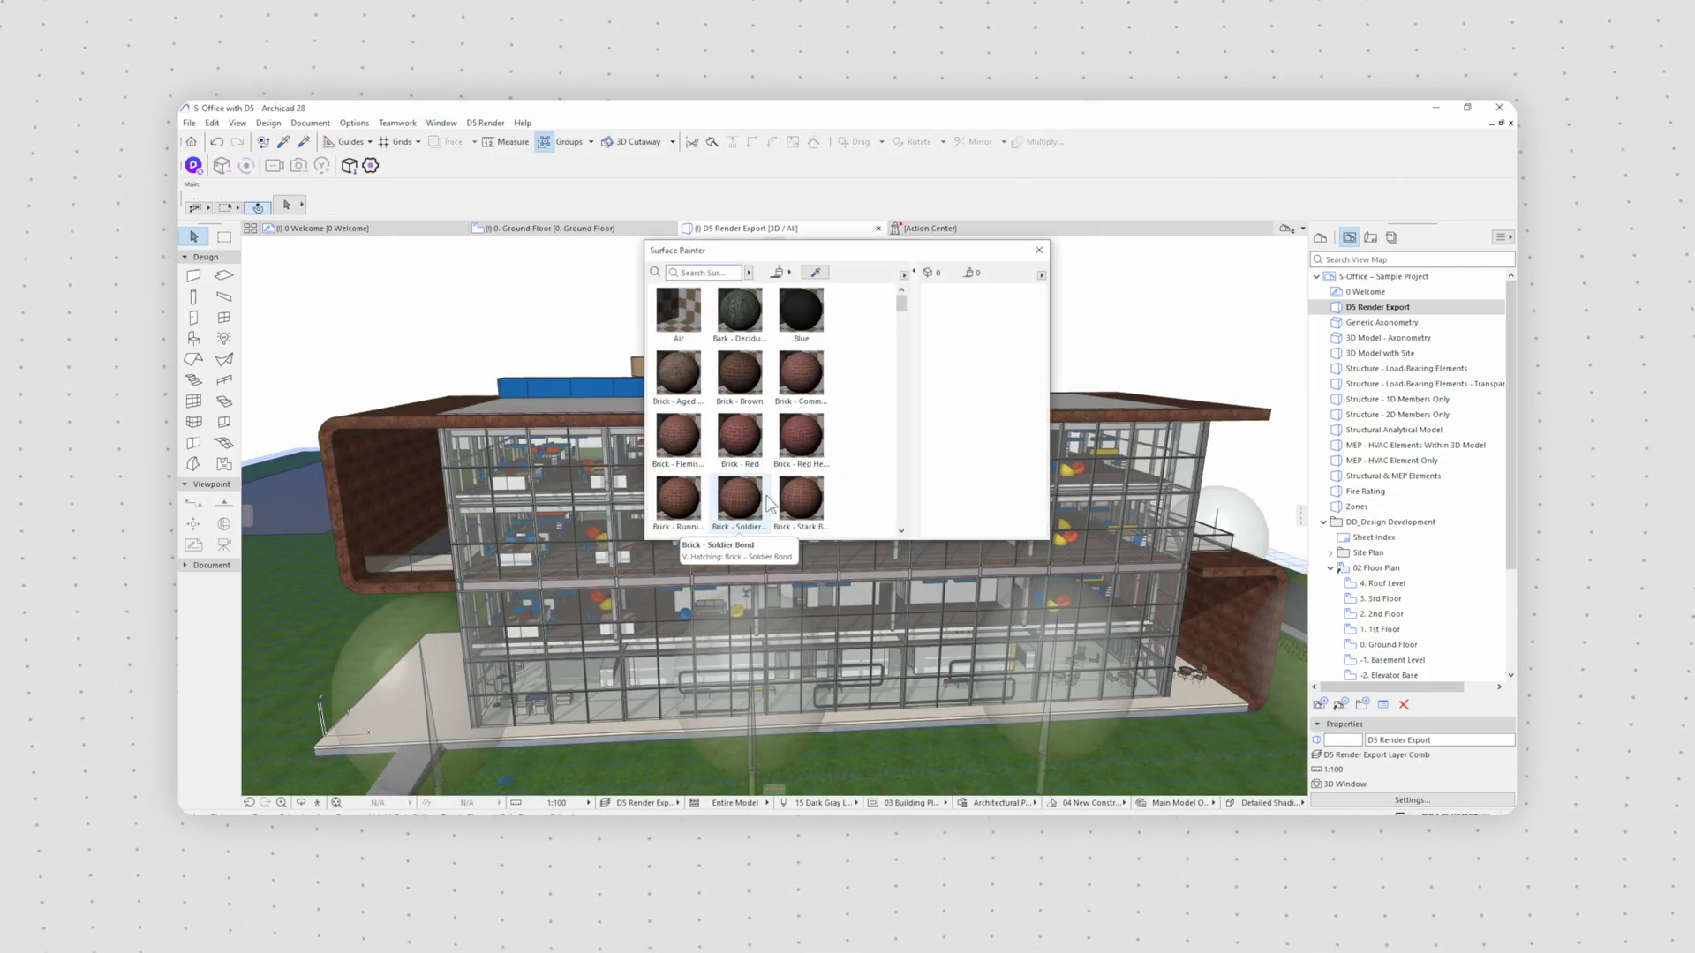
left_click(428, 468)
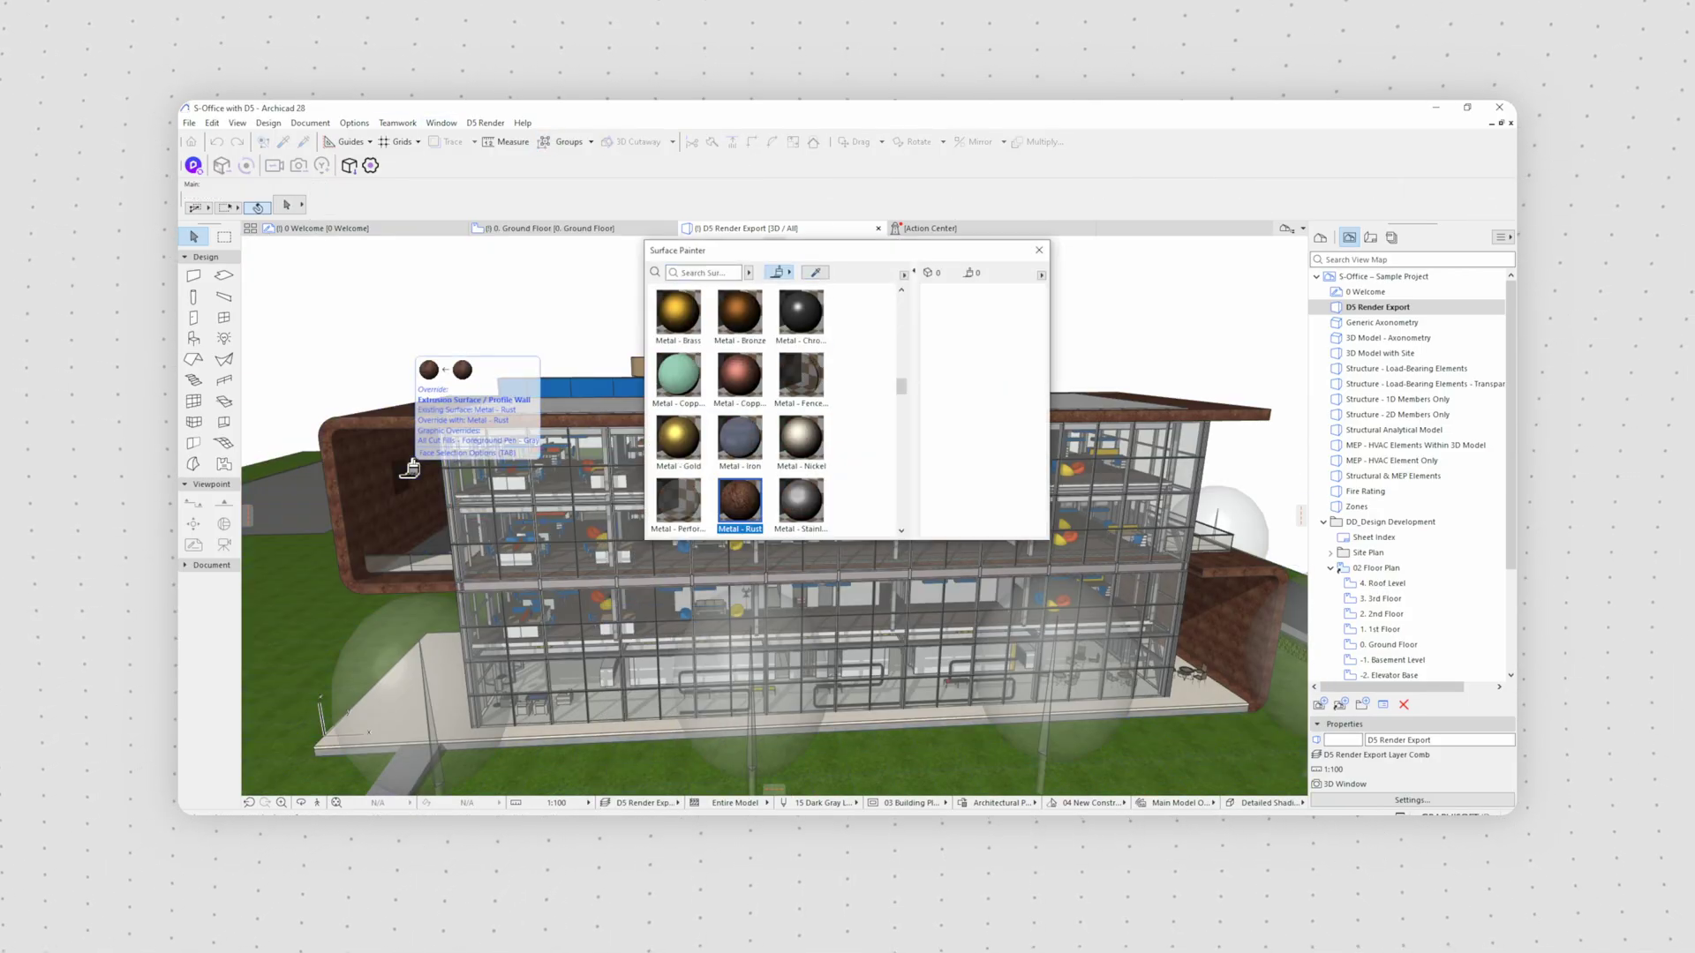
left_click(571, 677)
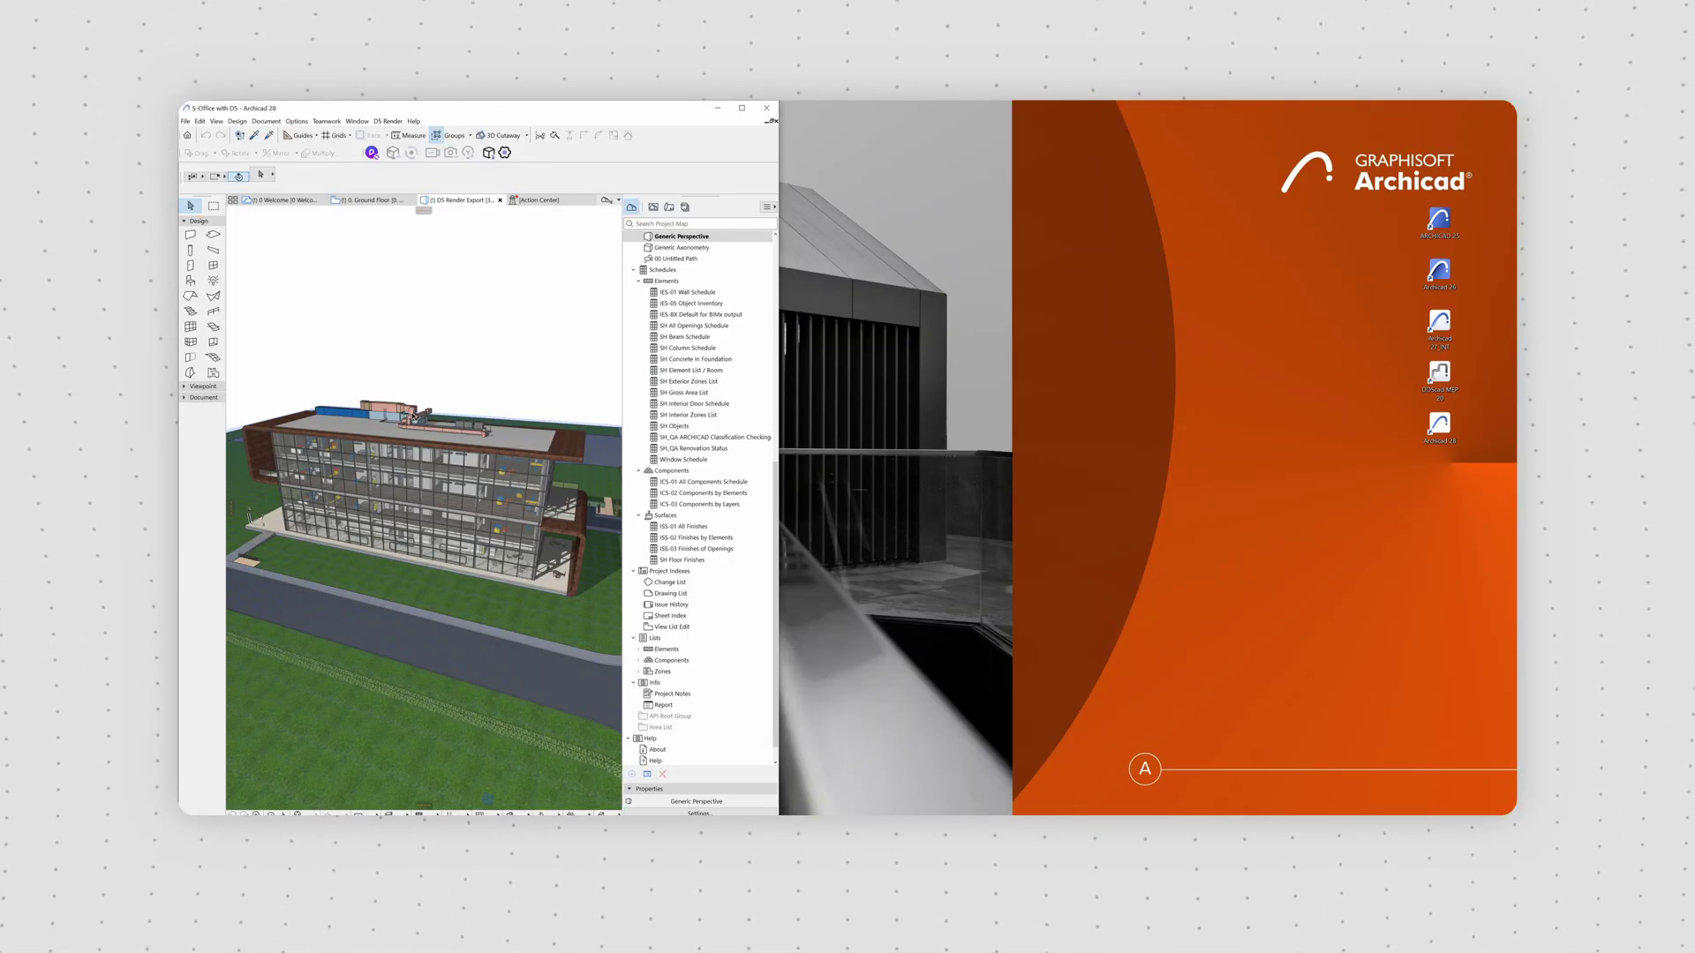
Launch D5 from Archicad as a new synced project and hide D5's default terrain
mouse_move(413, 430)
middle_mouse_down("shift")
mouse_move(499, 524)
mouse_move(459, 459)
middle_mouse_up("shift")
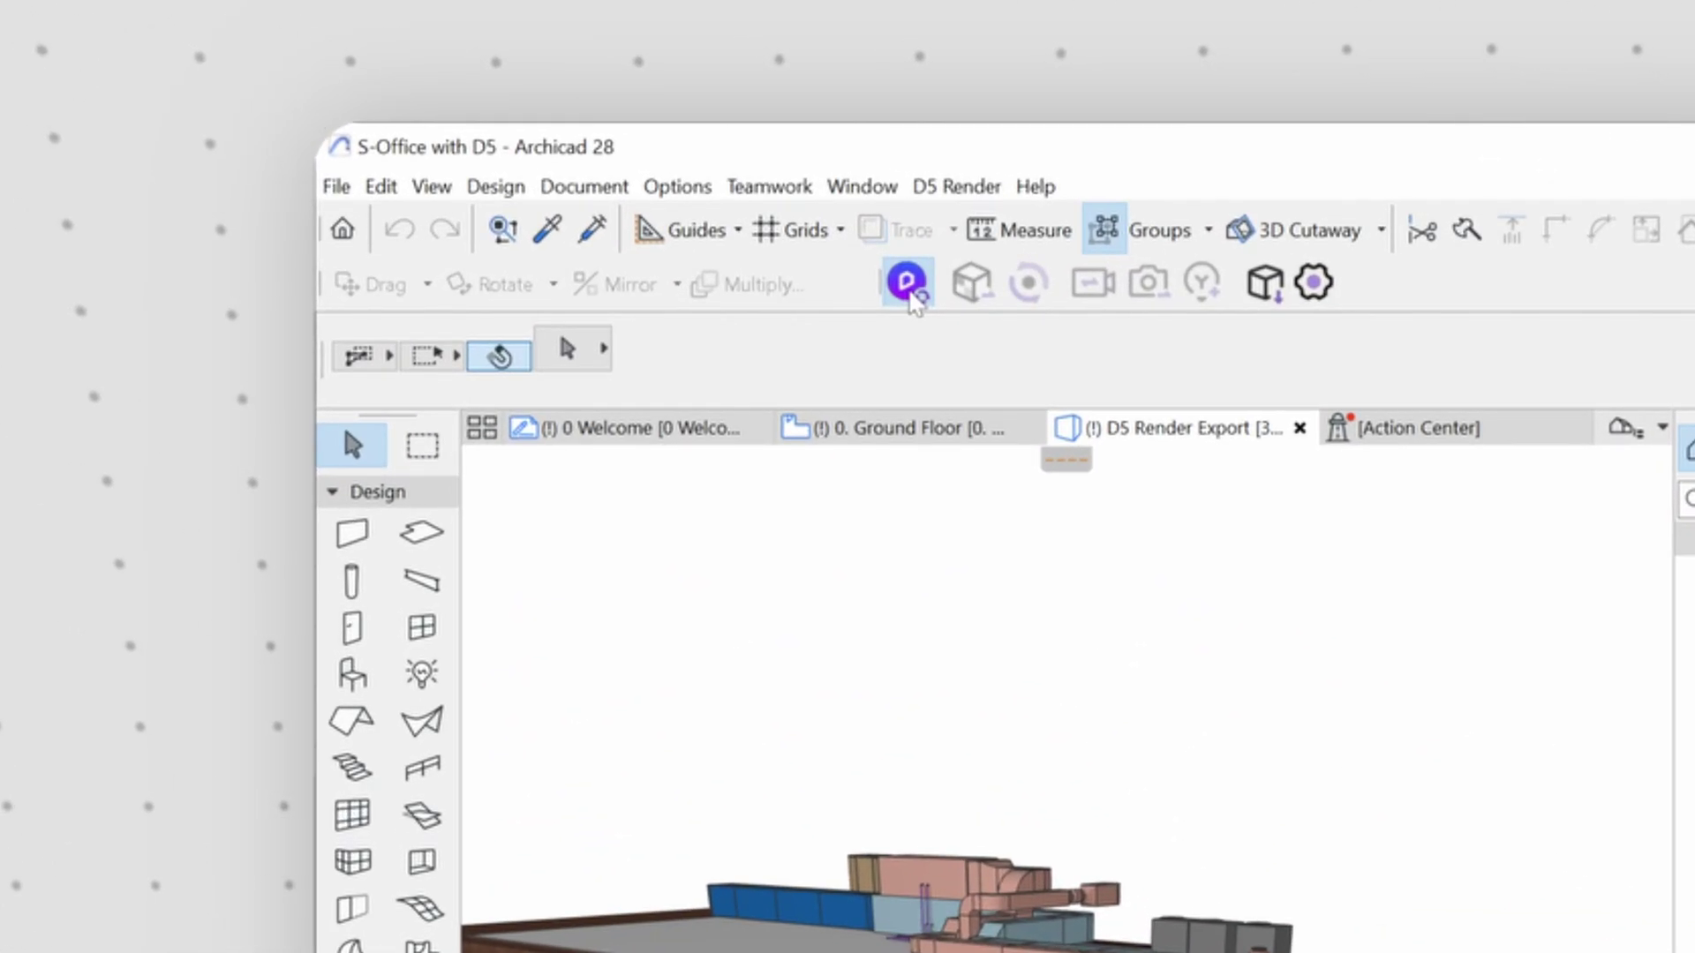
left_click(908, 284)
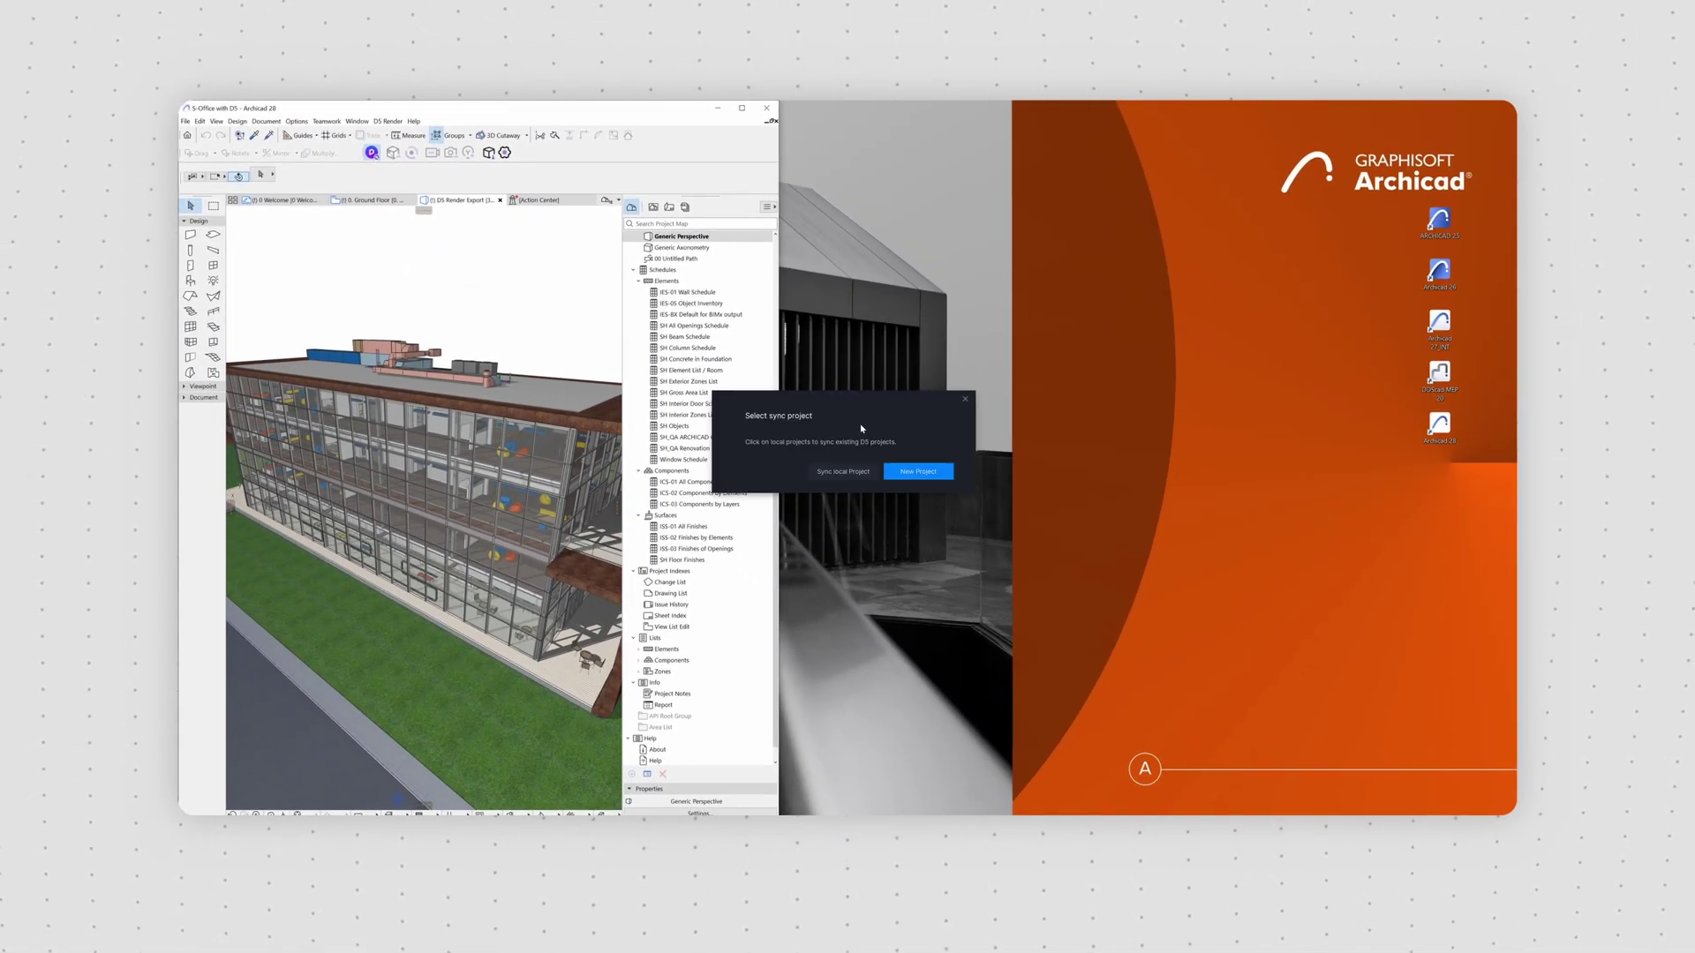
left_click(915, 472)
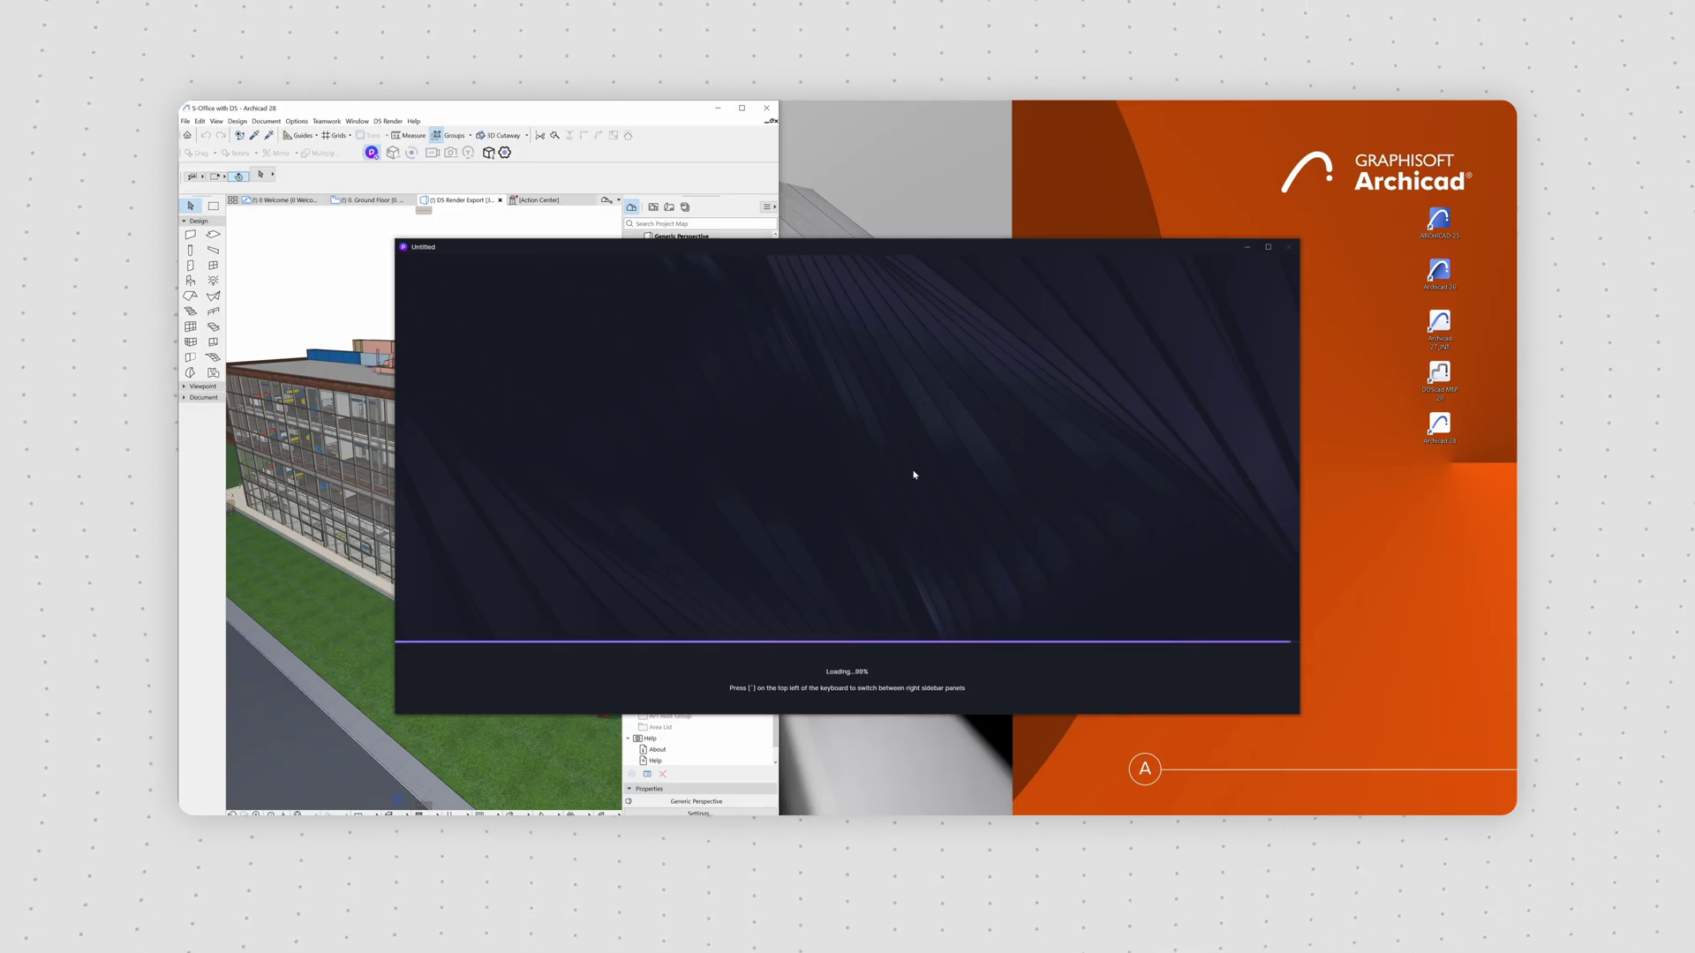
left_click(844, 462)
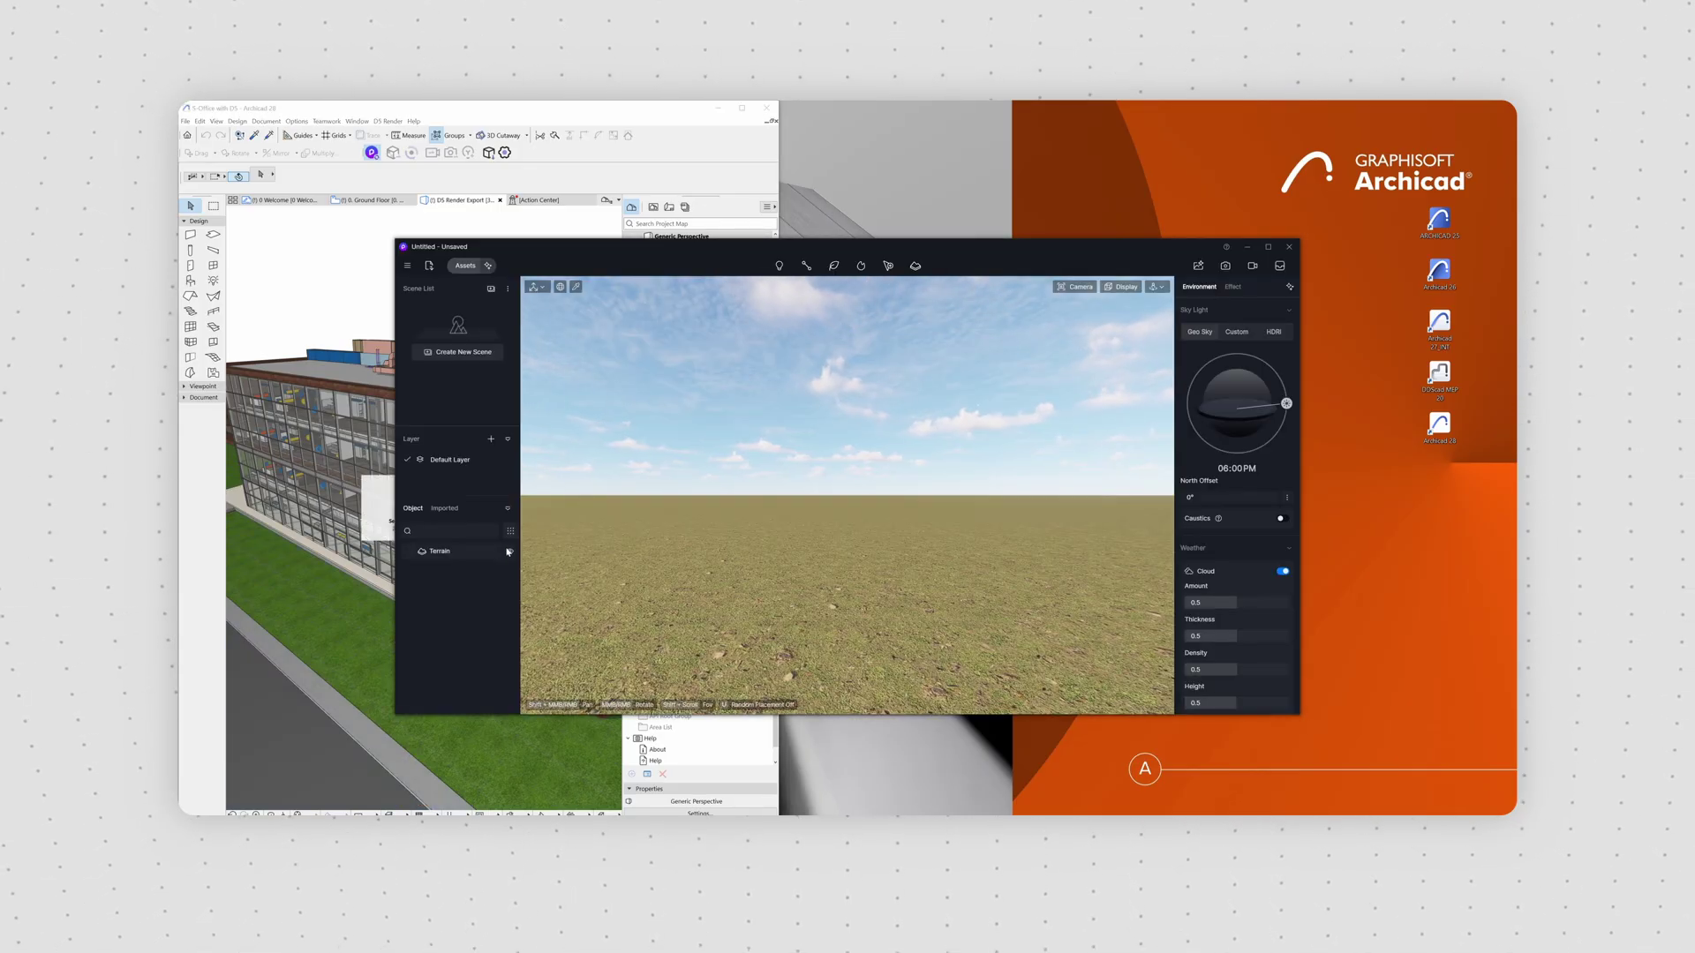
left_click(510, 553)
Dock the D5 window beside Archicad at full height to compare both views
left_click_drag(708, 247, 928, 108)
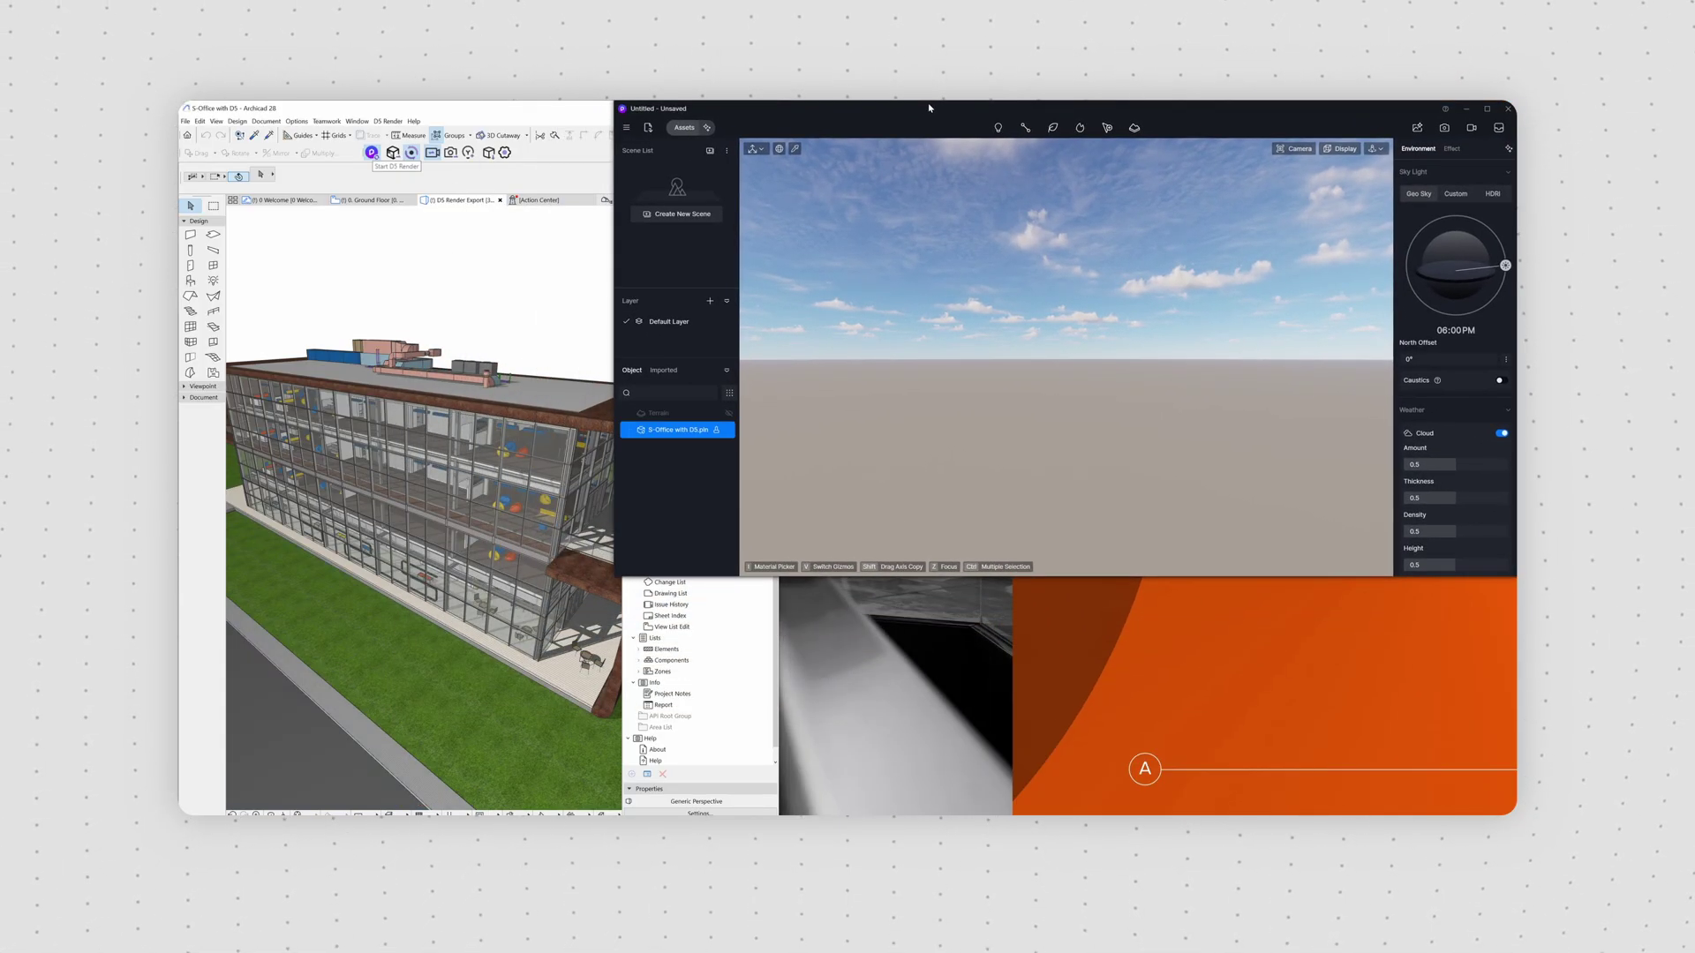
left_click_drag(615, 575, 617, 757)
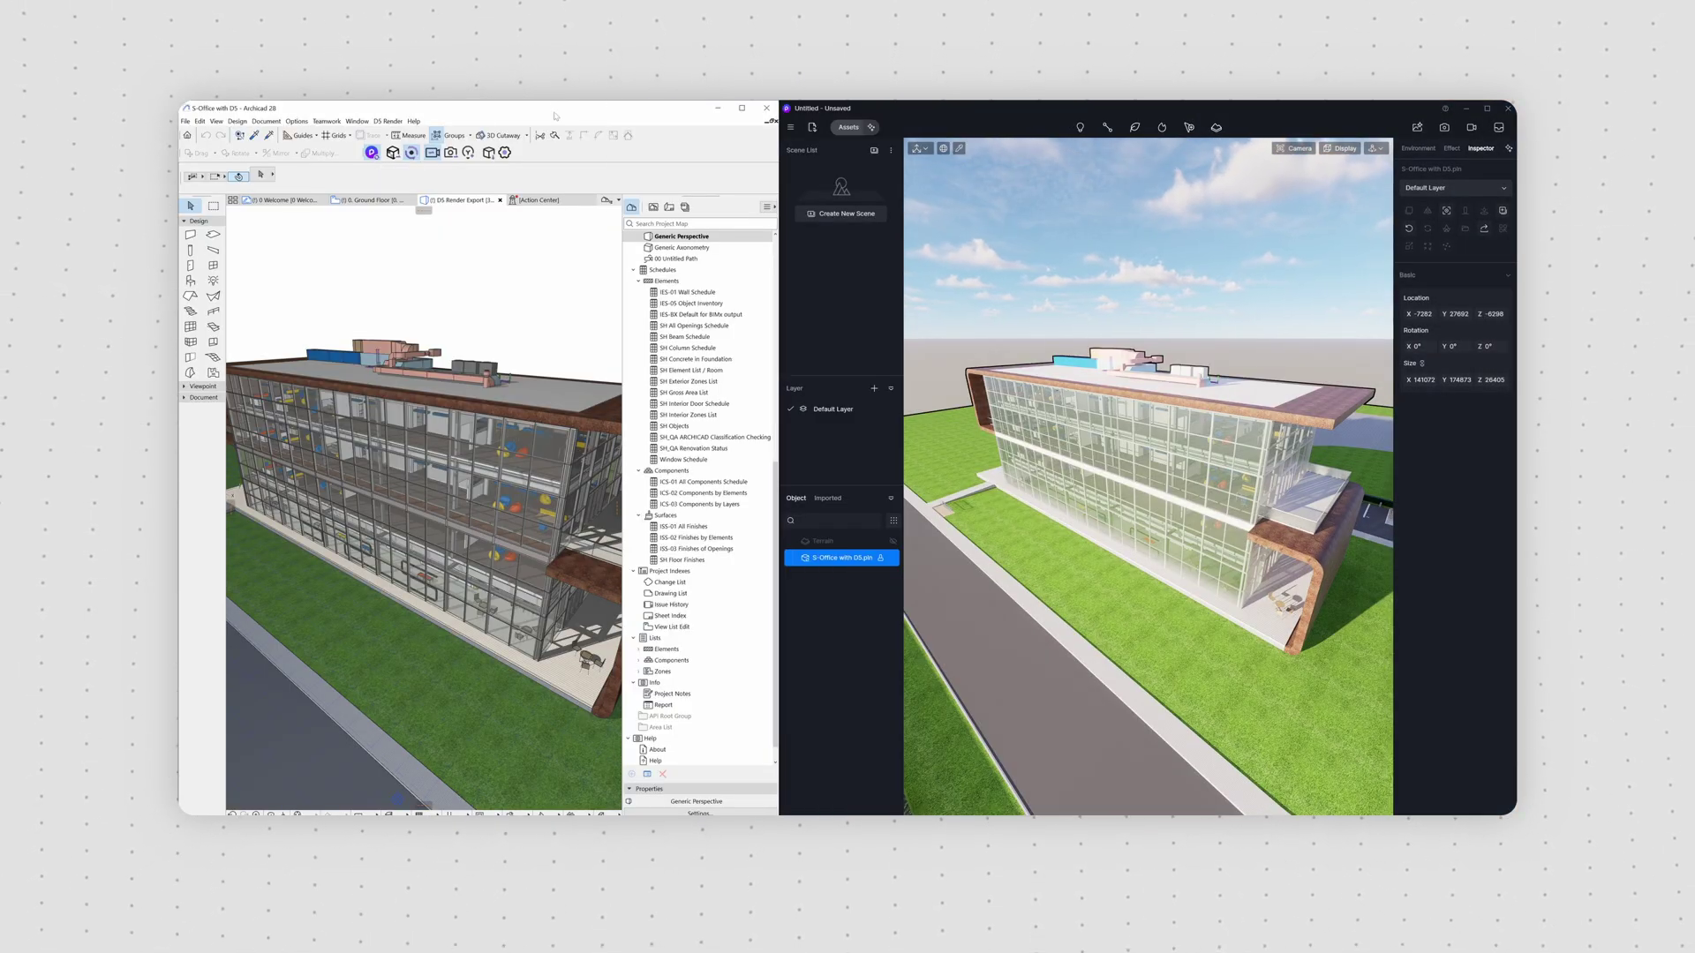
mouse_move(397, 467)
middle_mouse_down("shift")
mouse_move(501, 459)
mouse_move(556, 501)
mouse_move(570, 415)
middle_mouse_up("shift")
Apply the site context layer set so terrain and neighbouring silos appear in both views
key("ctrl+l")
left_click(797, 376)
left_click(819, 542)
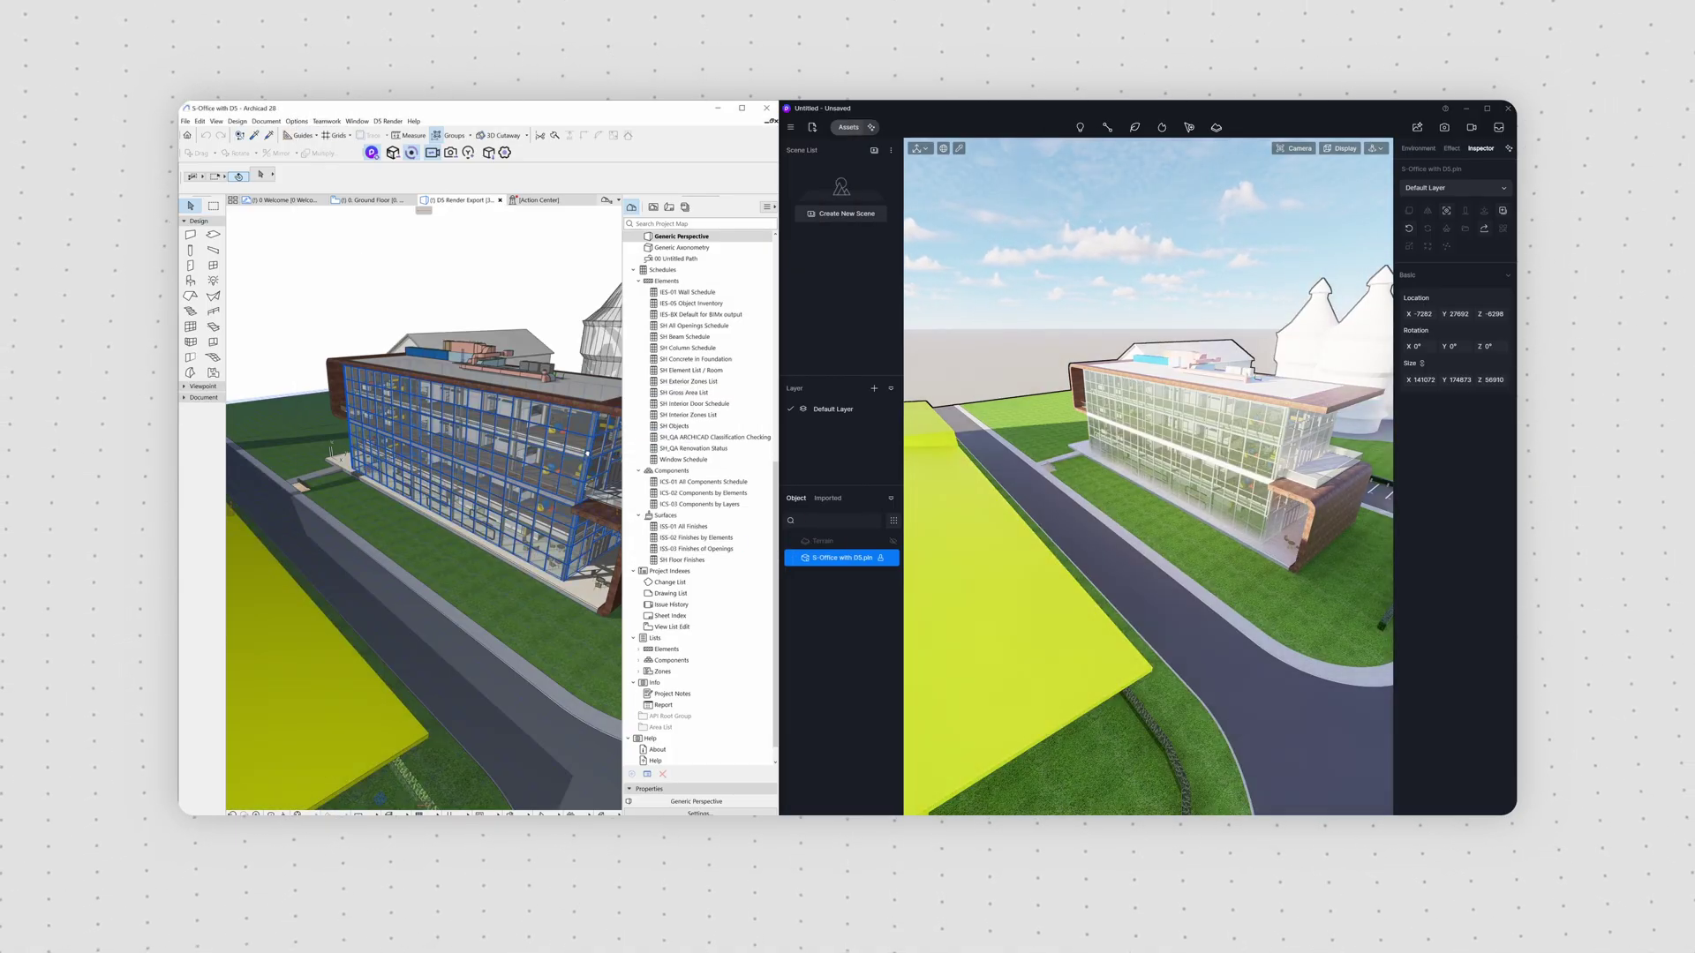
middle_click_drag(459, 494, 414, 484, "shift")
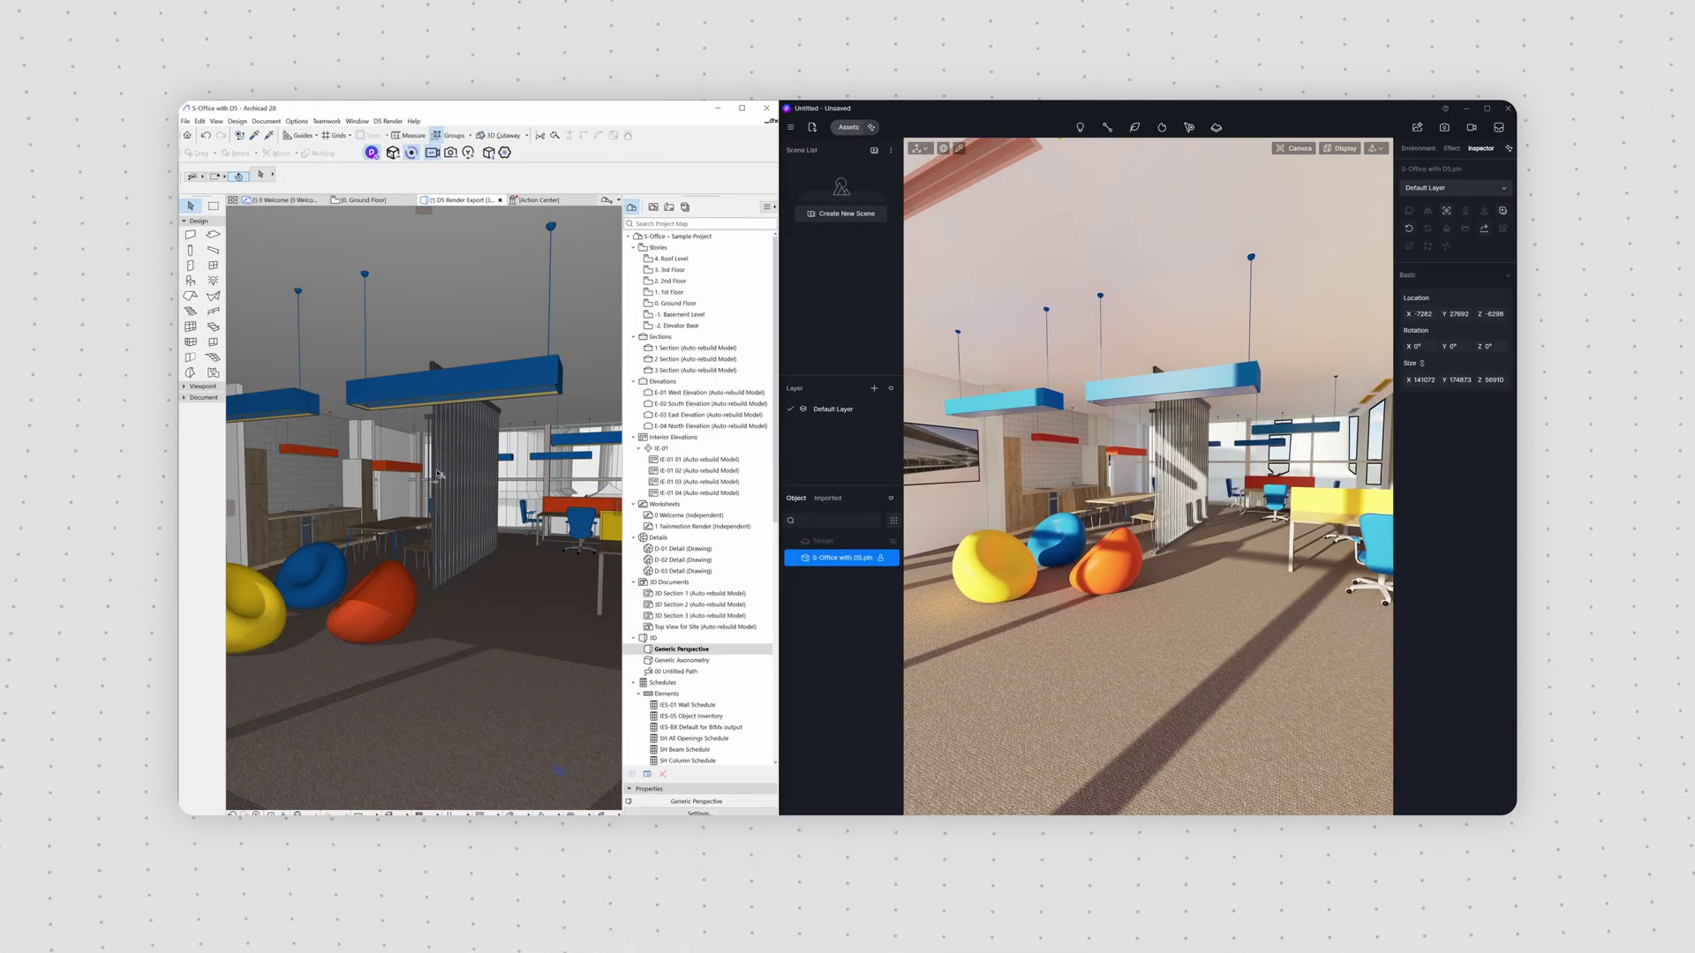
Sync Archicad's interior lights into the D5 scene
left_click(1353, 132)
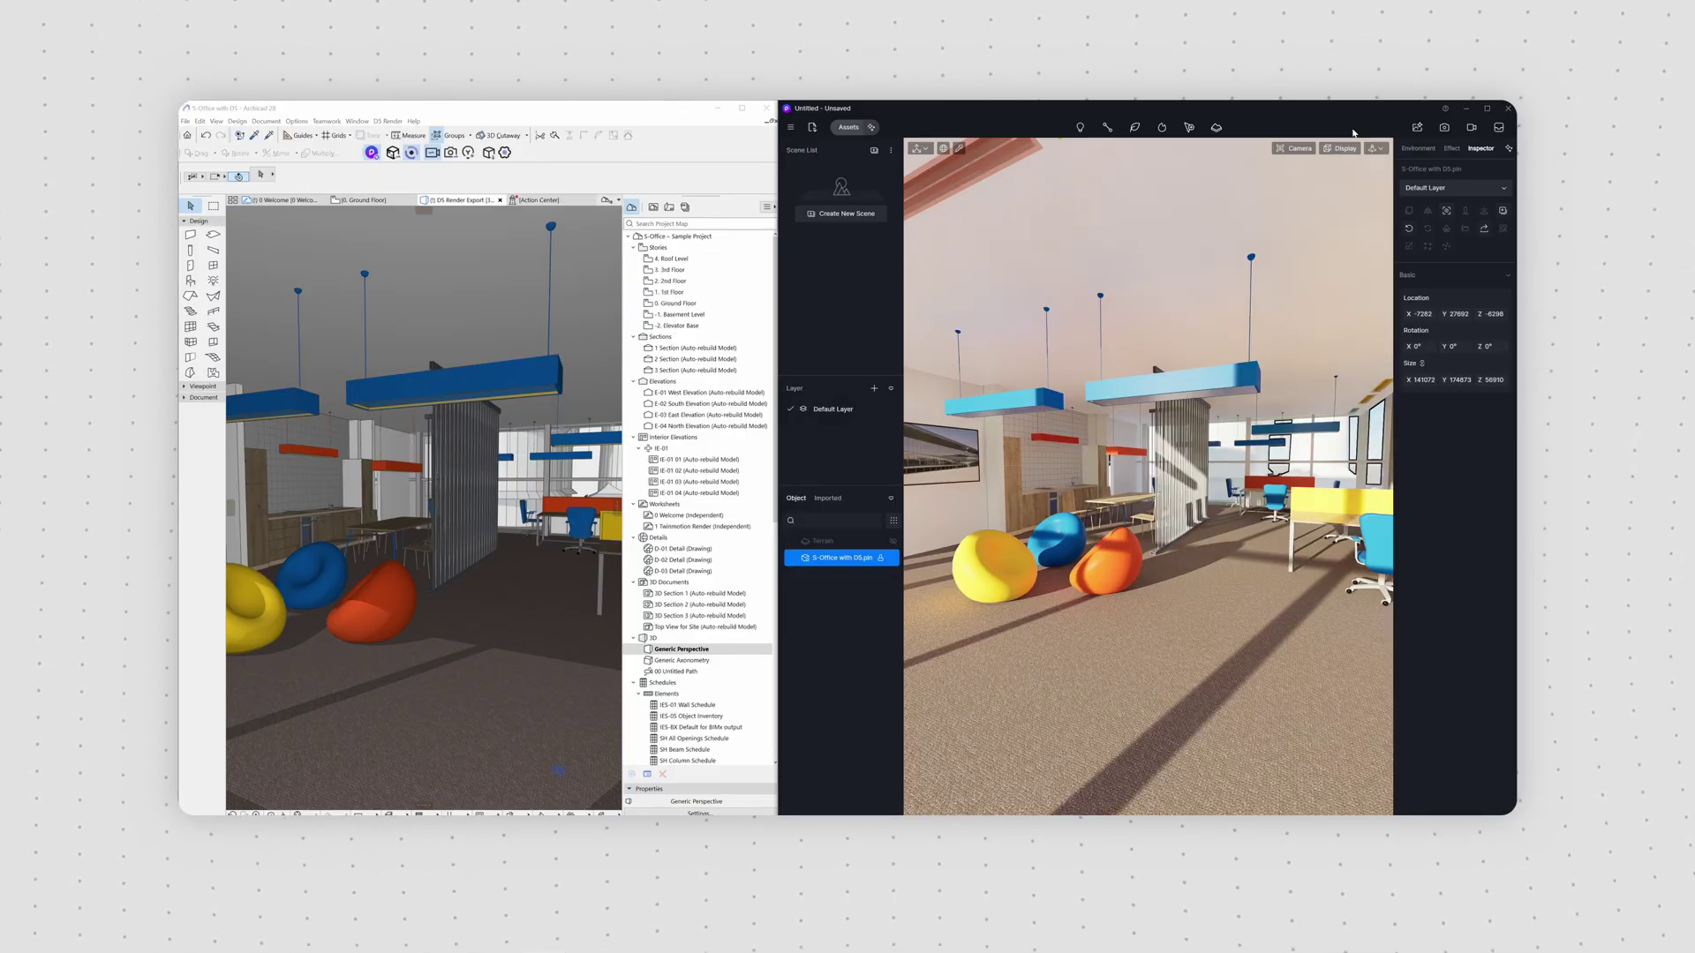
left_click(468, 152)
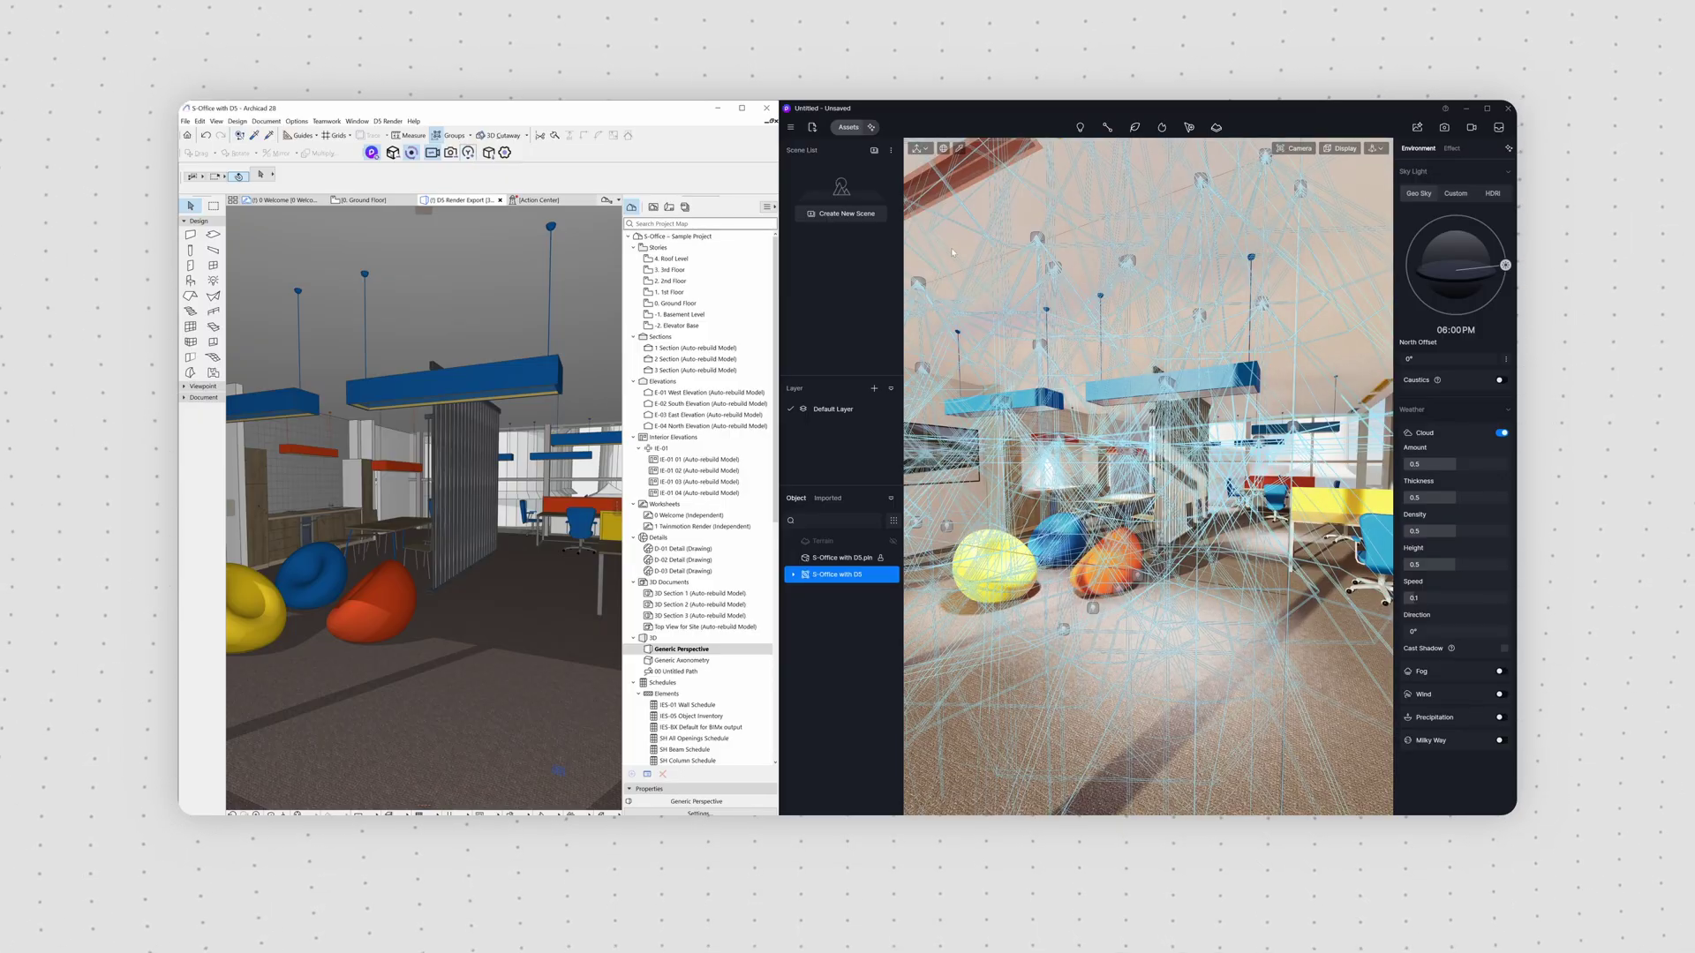
right_click_drag(1025, 274, 1257, 506)
Move the D5 sun to 9:25 PM and select one of the synced spotlights
left_click_drag(1505, 266, 1505, 282)
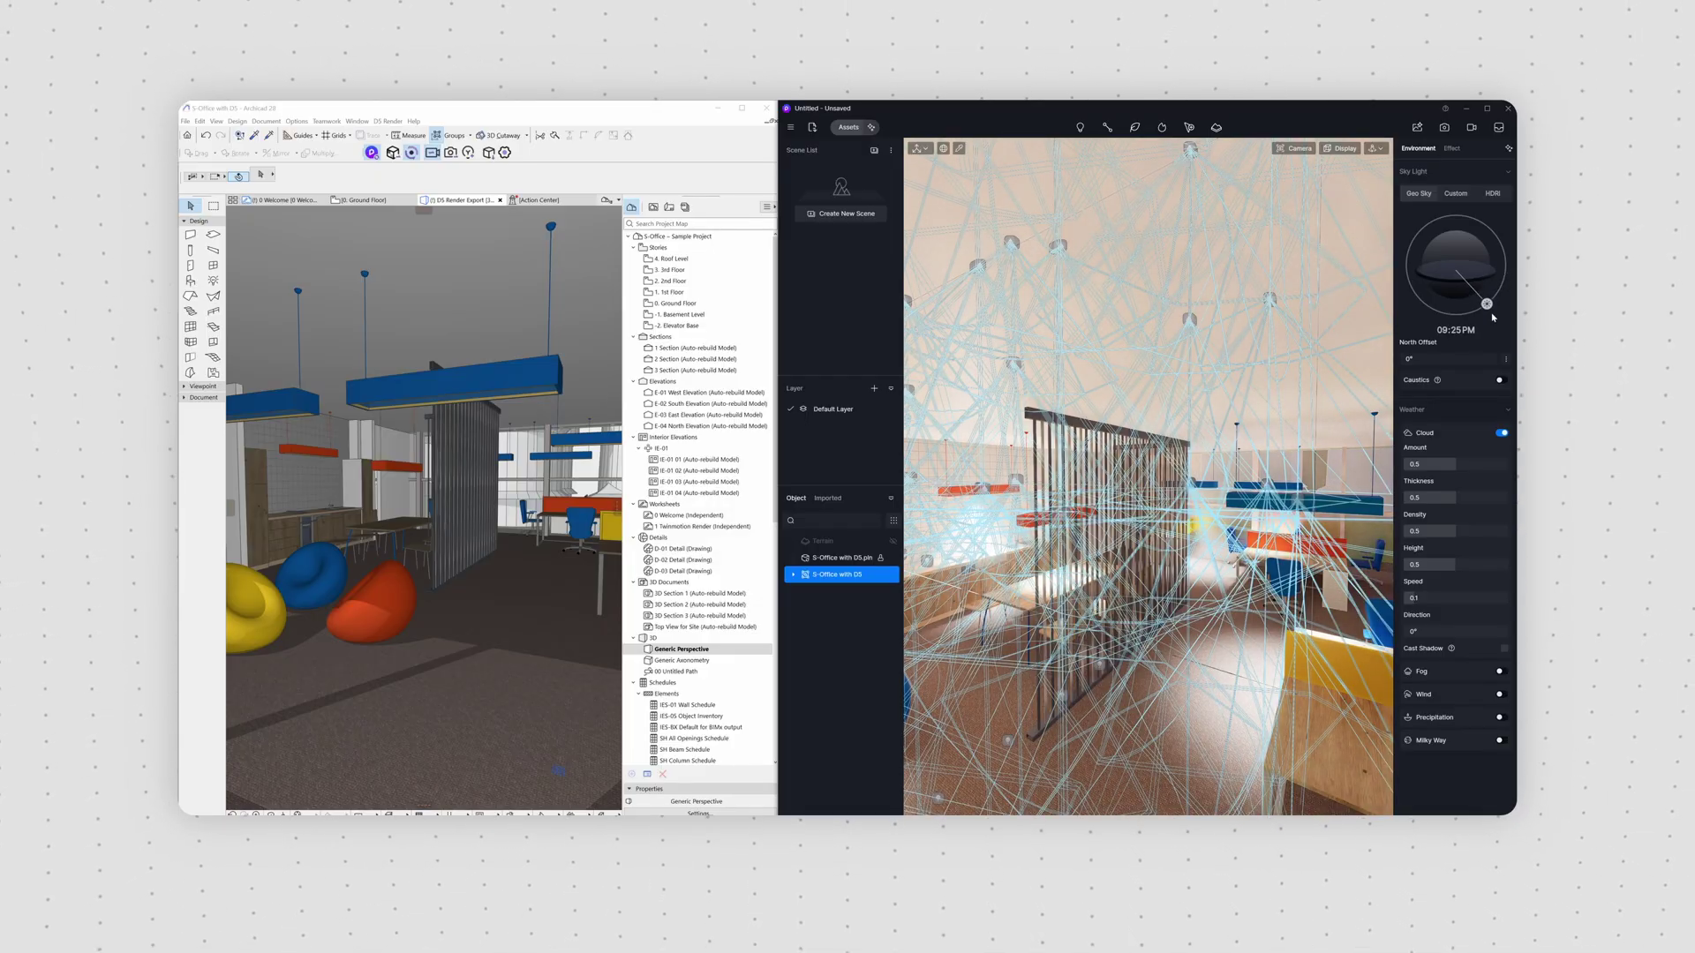
right_click_drag(1147, 397, 1082, 235)
left_click(1080, 232)
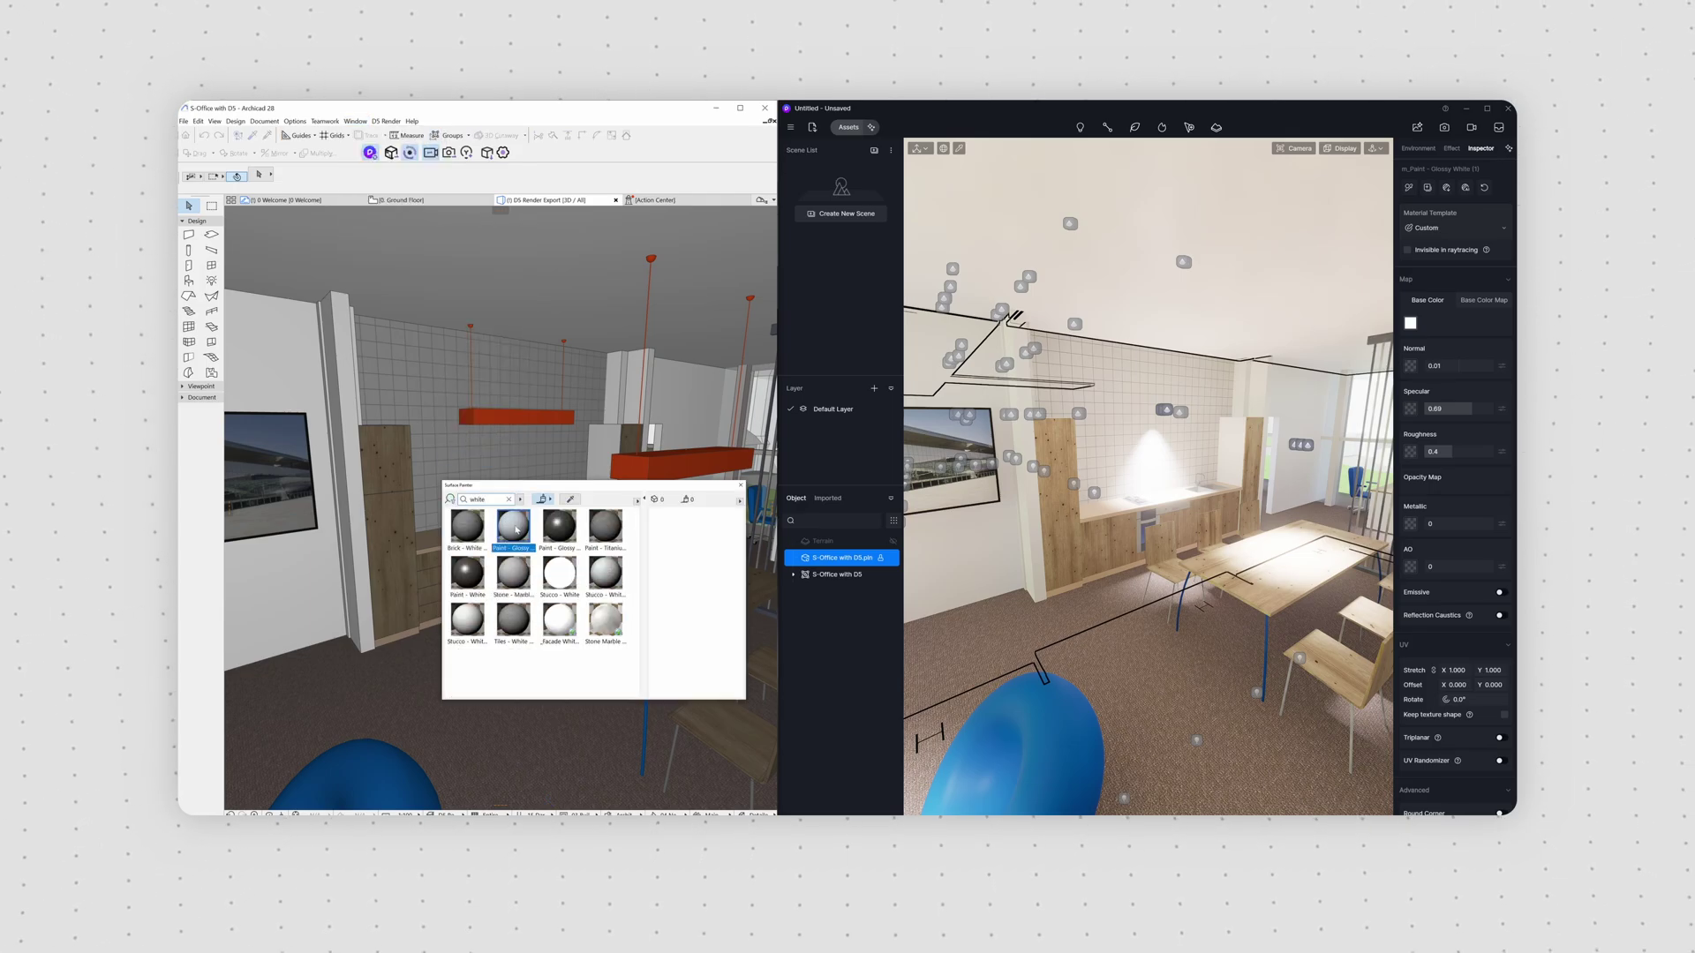
Paint the tall cabinet Paint - Glossy White, set a late-afternoon sun, toggle Interior - Lamp
left_click(514, 528)
left_click(400, 557)
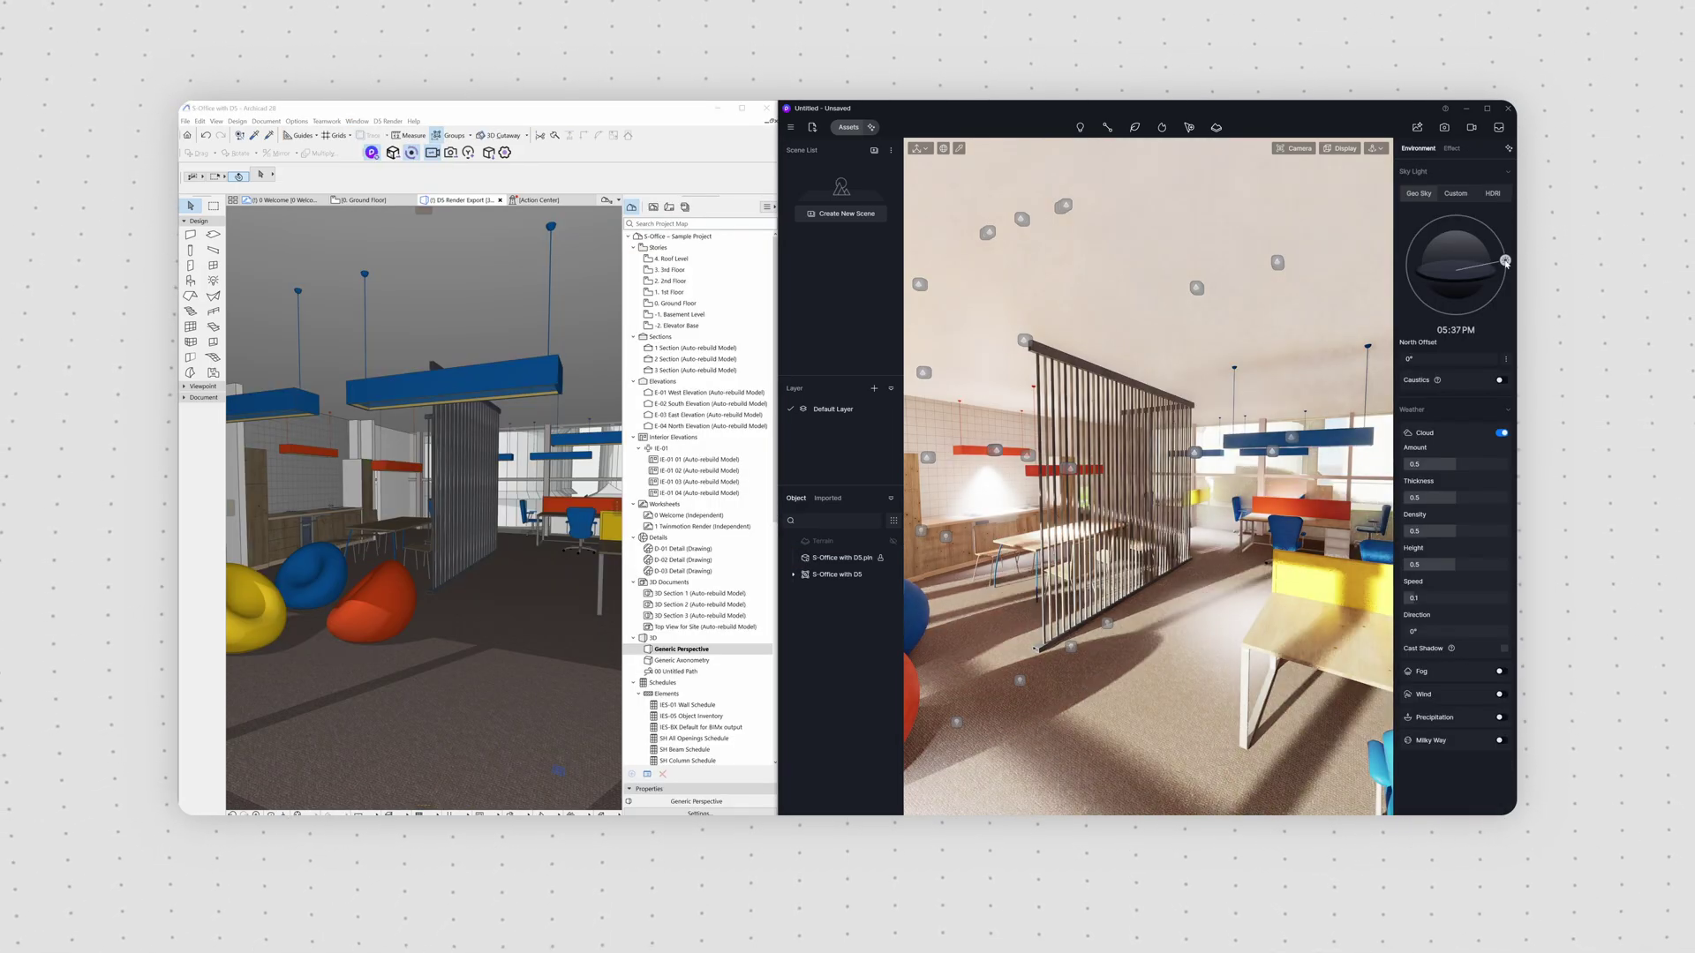
left_click_drag(1506, 263, 1505, 259)
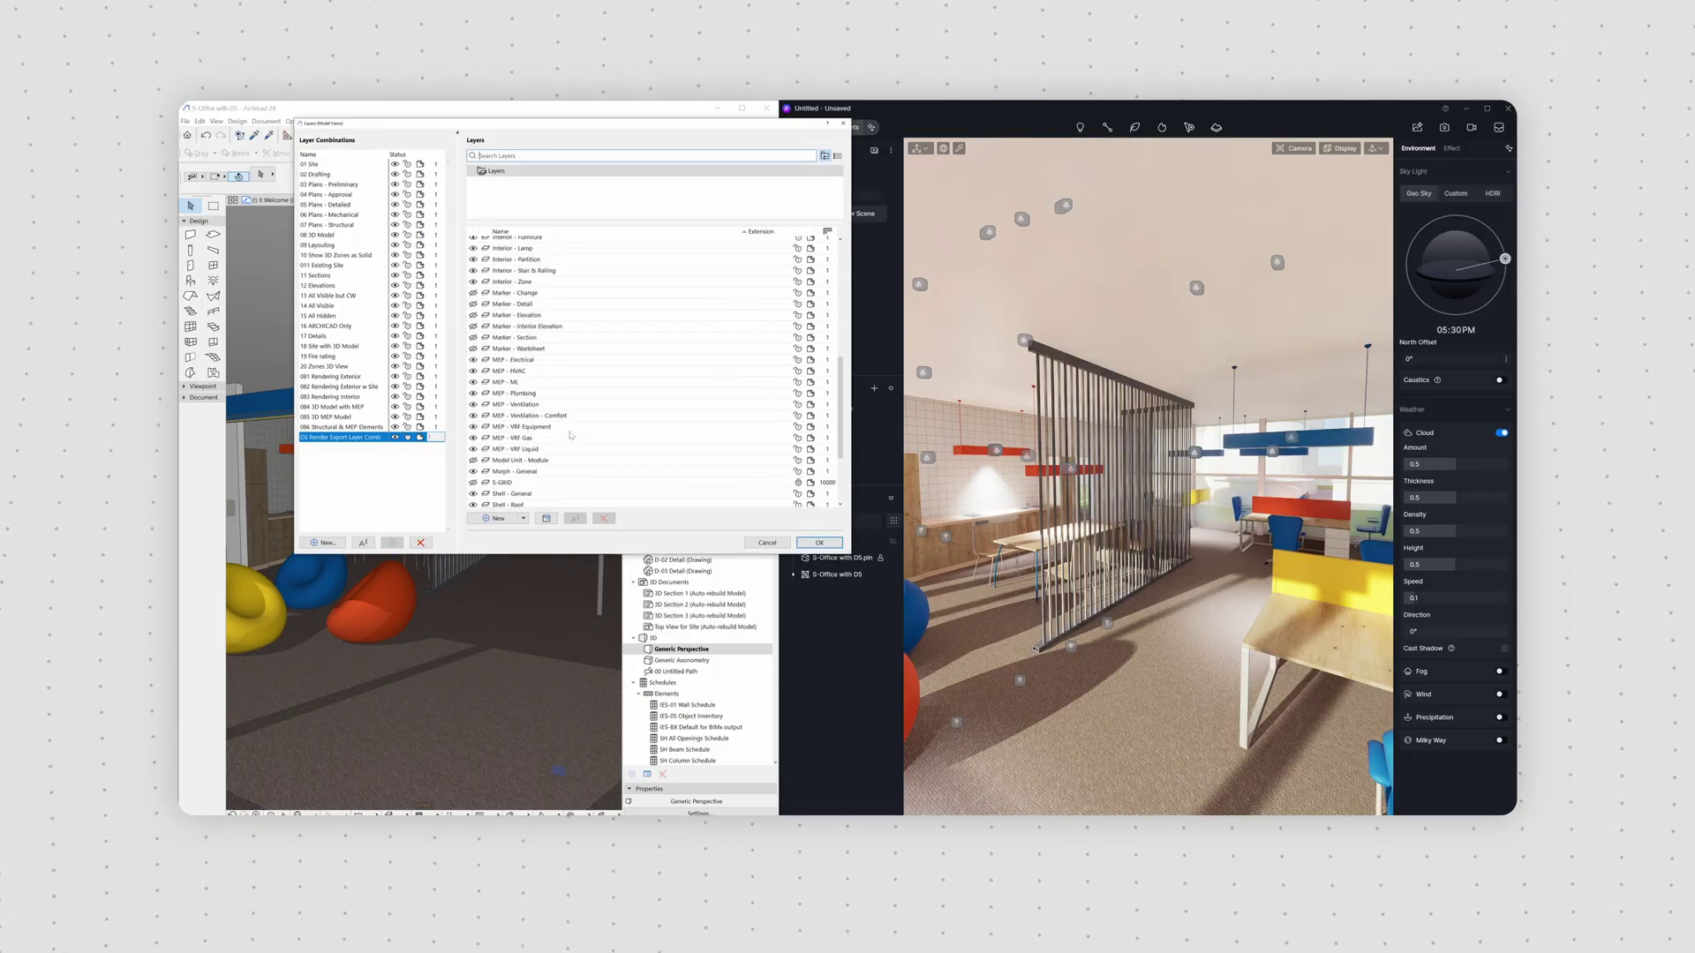
scroll(571, 435, "up", 4)
left_click(819, 542)
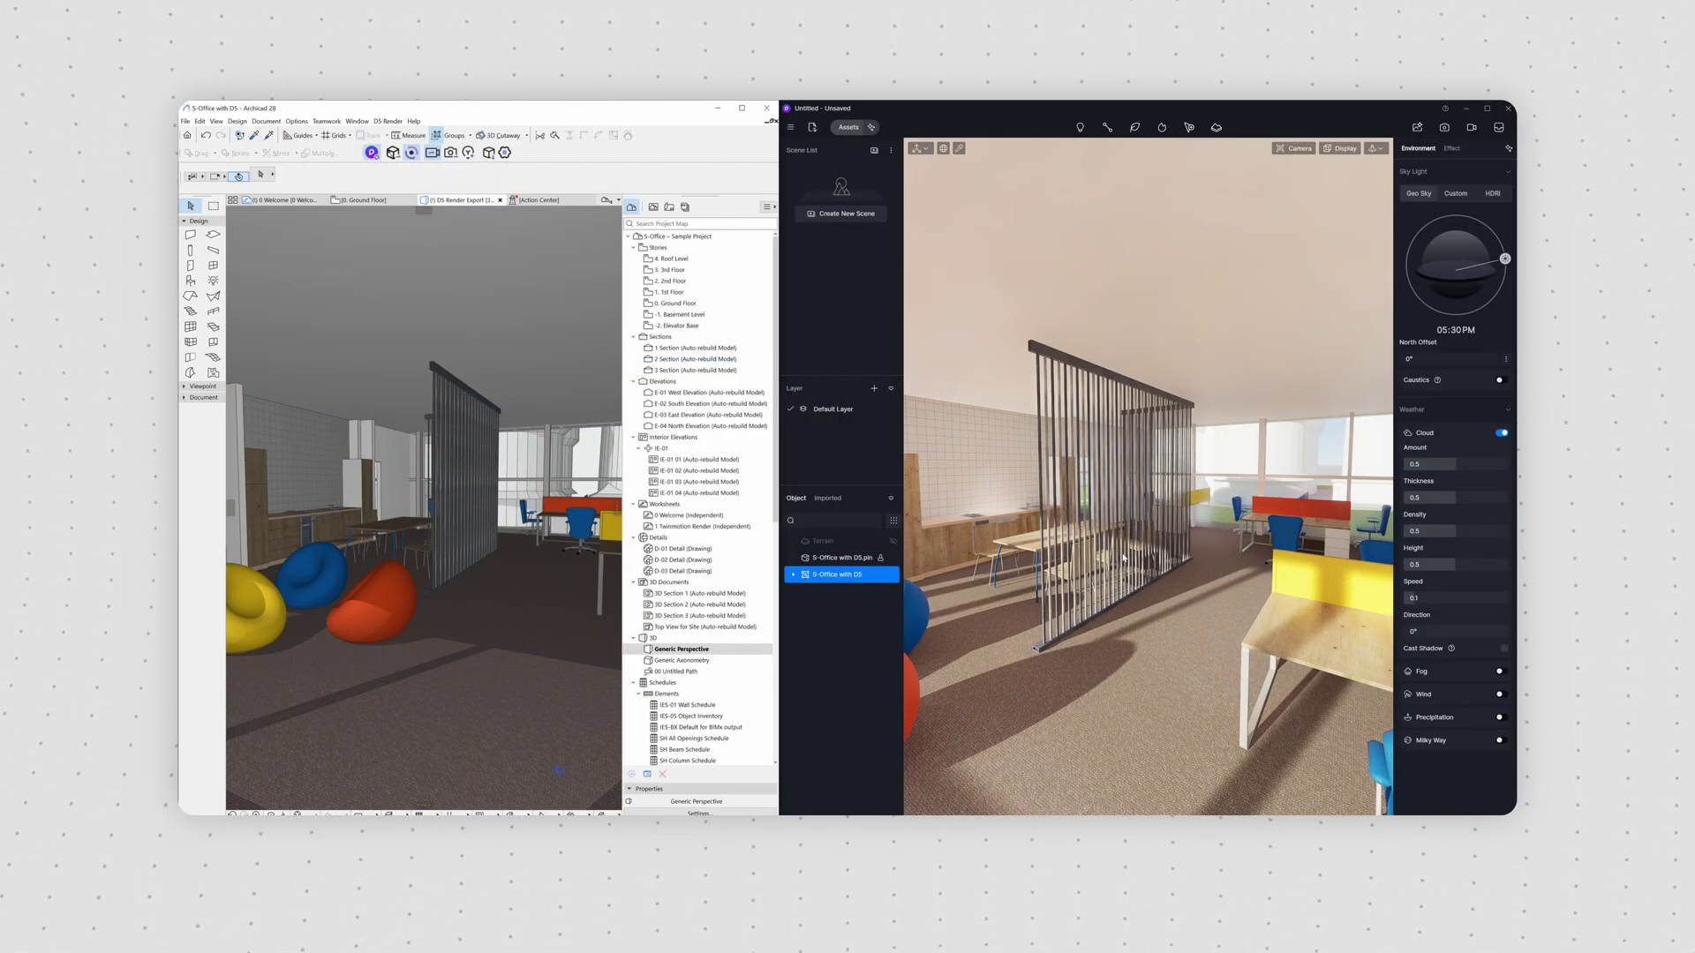
Jump to the building exterior, sync D5's camera to the close-up, and select the S-Office model
left_click_drag(366, 496, 342, 483)
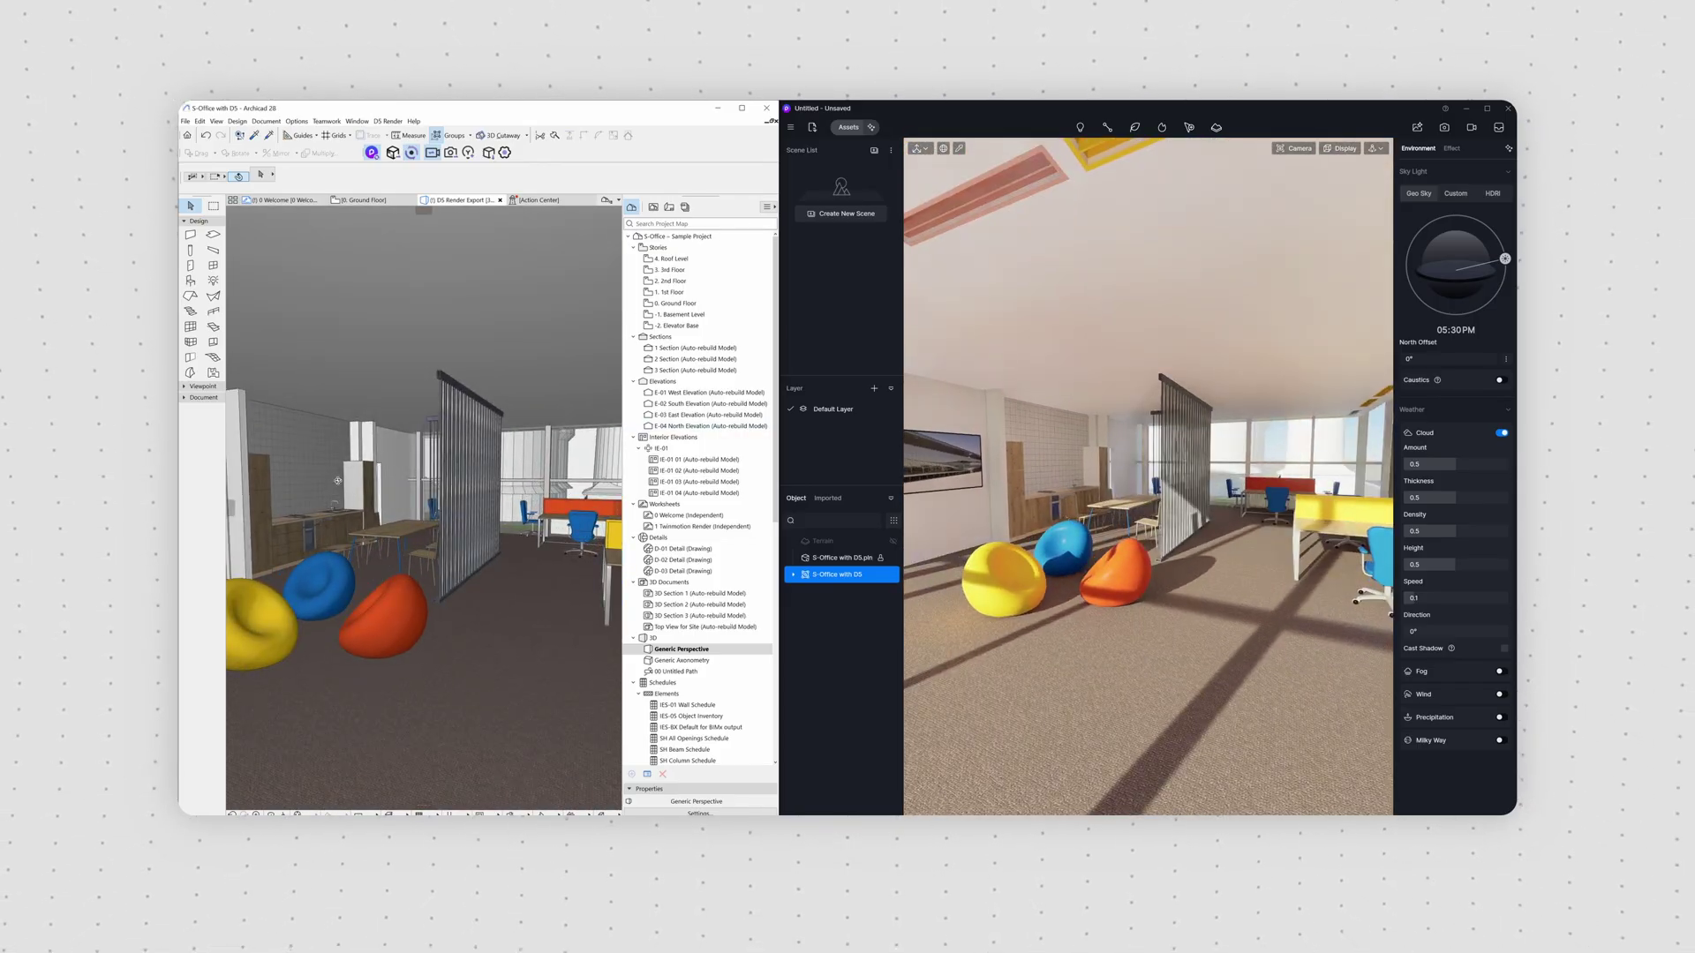
right_click(342, 484)
left_click(379, 415)
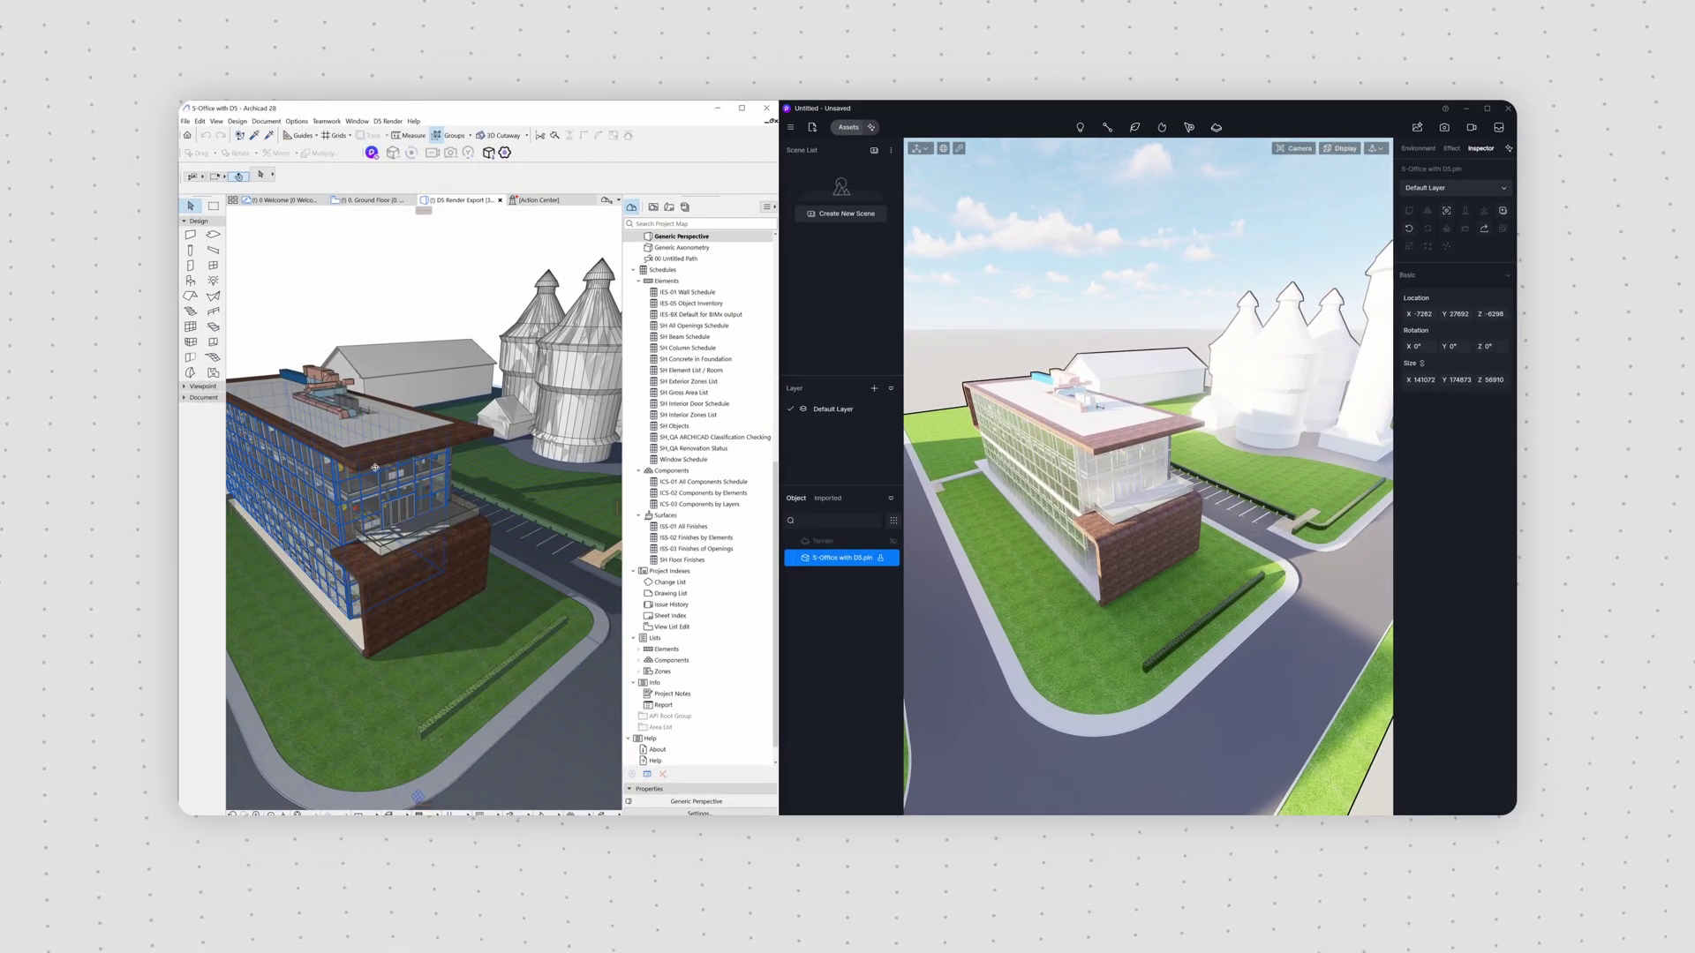
middle_click_drag(414, 600, 485, 633, "shift")
scroll(473, 623, "up", 5)
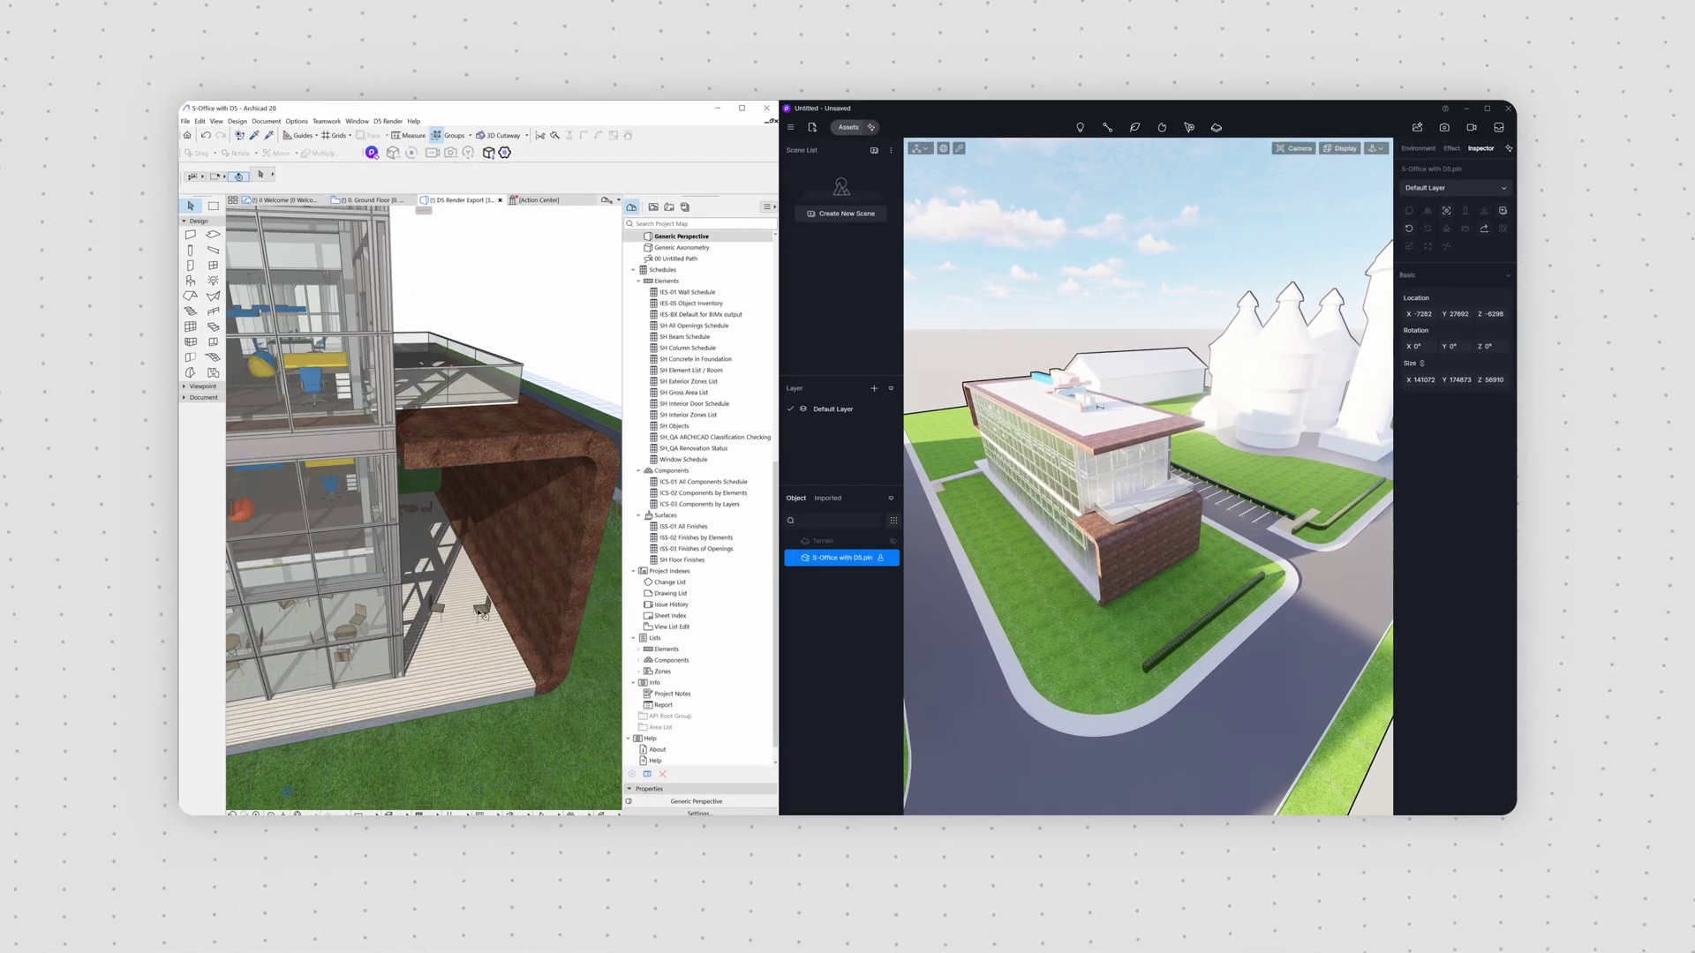
left_click(882, 476)
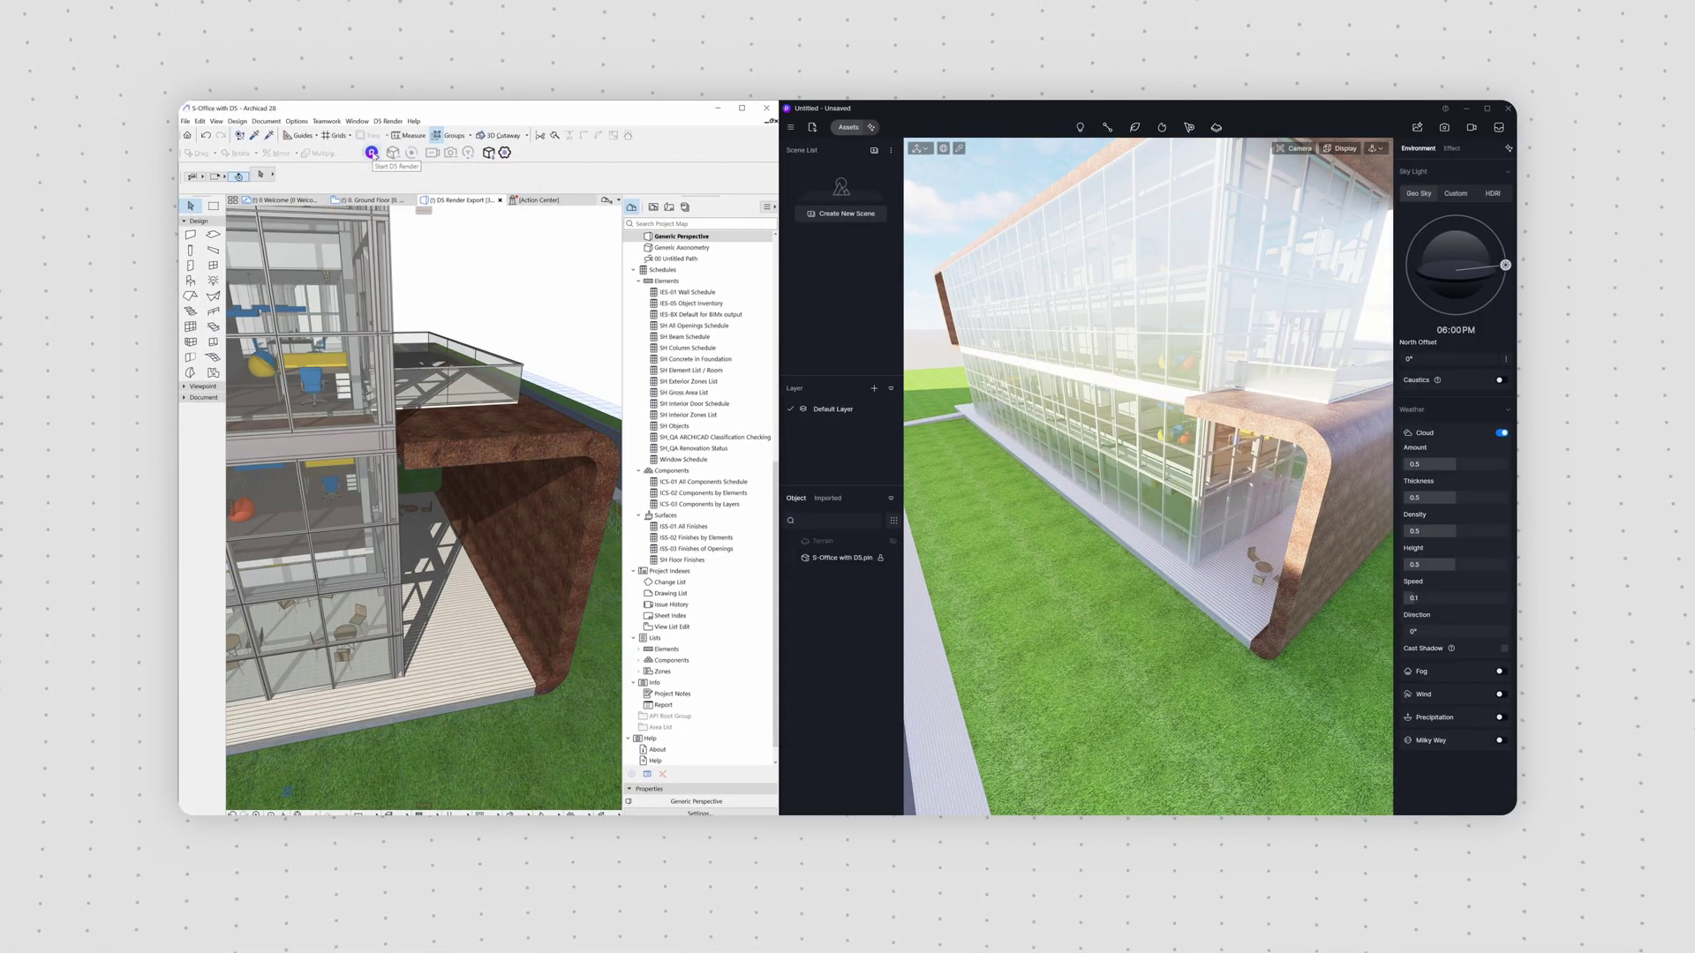
left_click(841, 558)
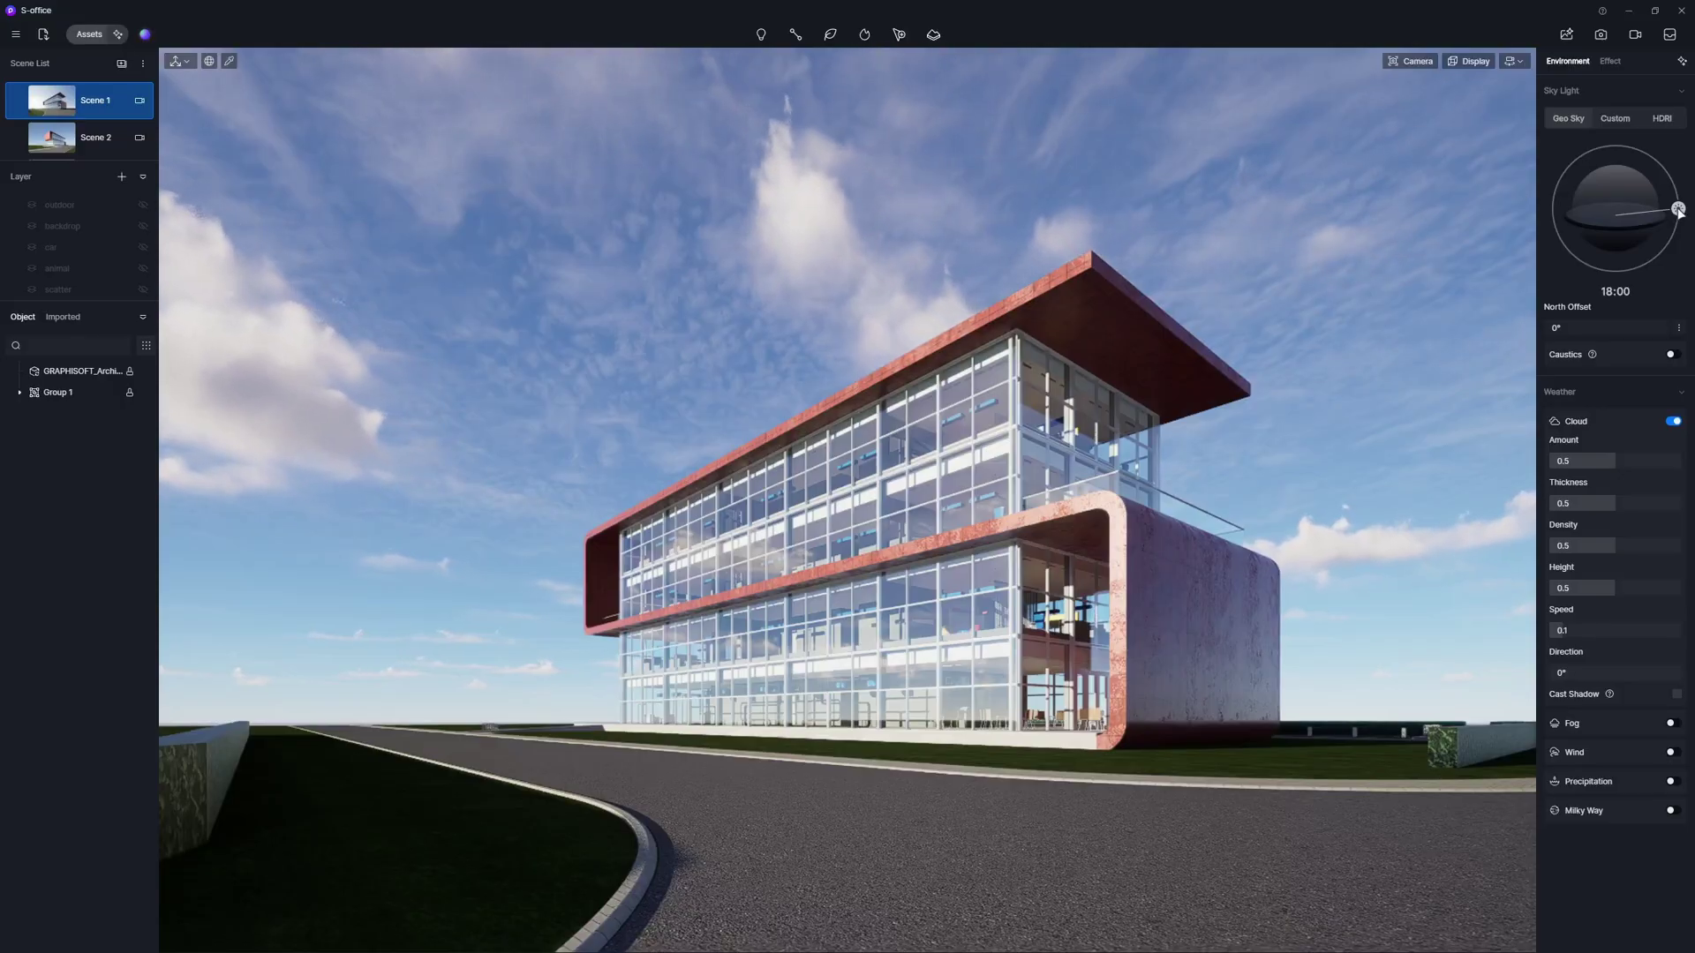
Move the sun to early morning, then switch the sky light to an HDRI sky
left_click_drag(1678, 209, 1614, 169)
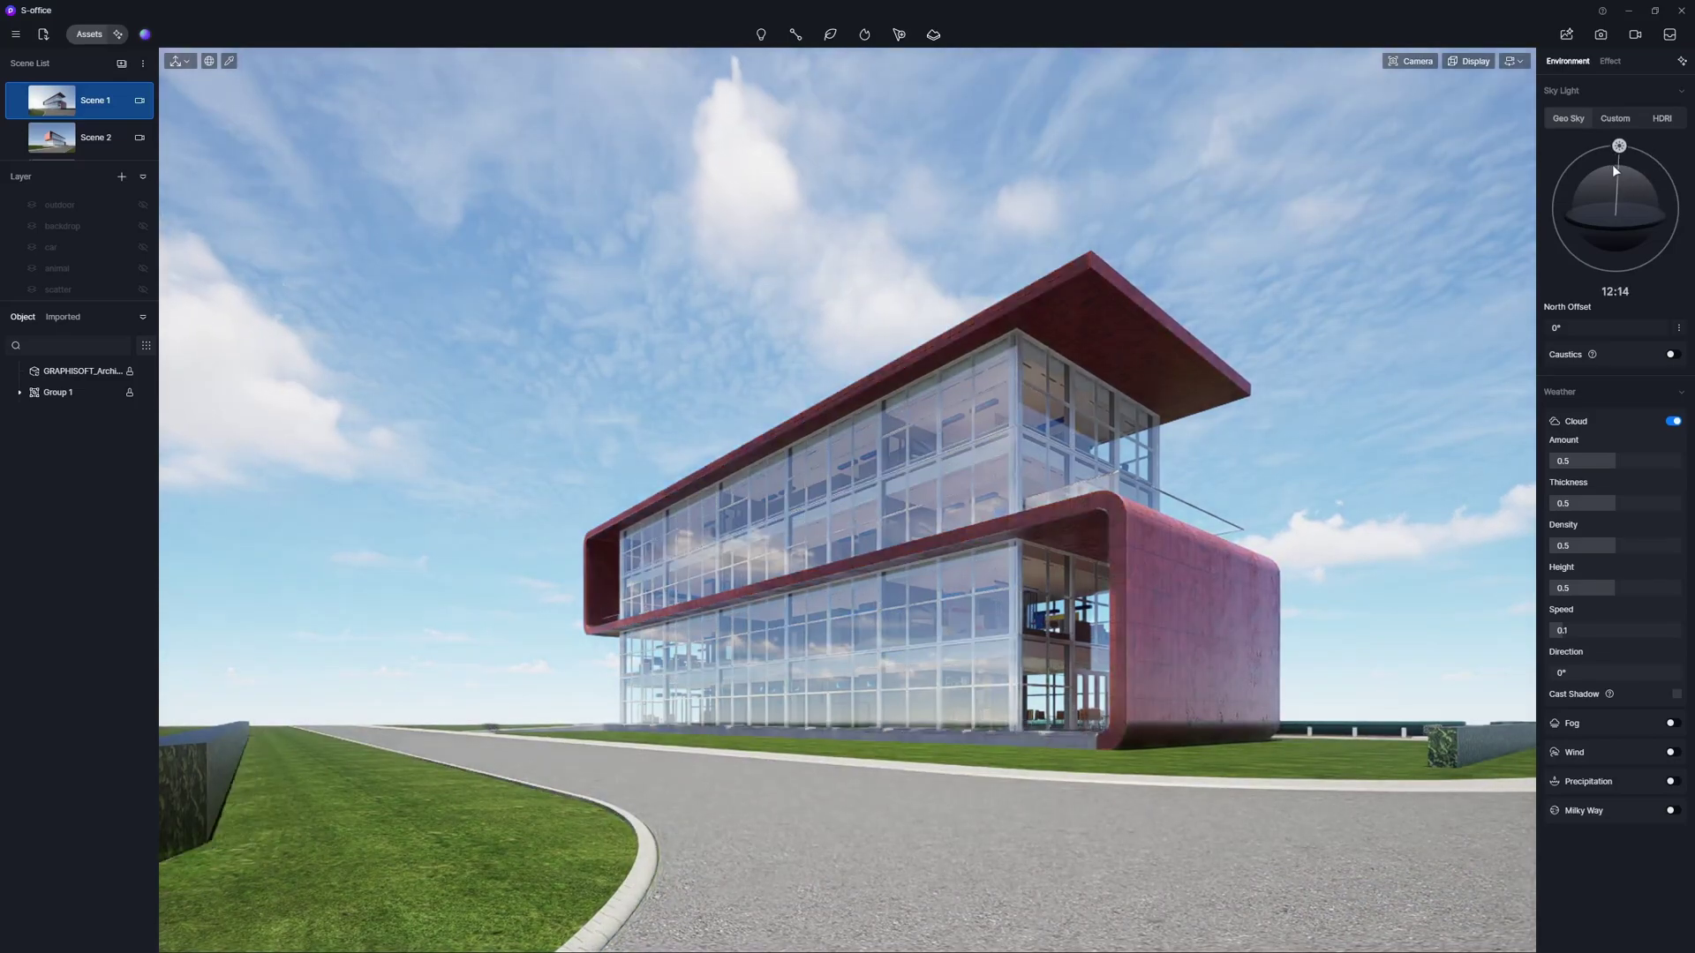
left_click_drag(1614, 170, 1553, 203)
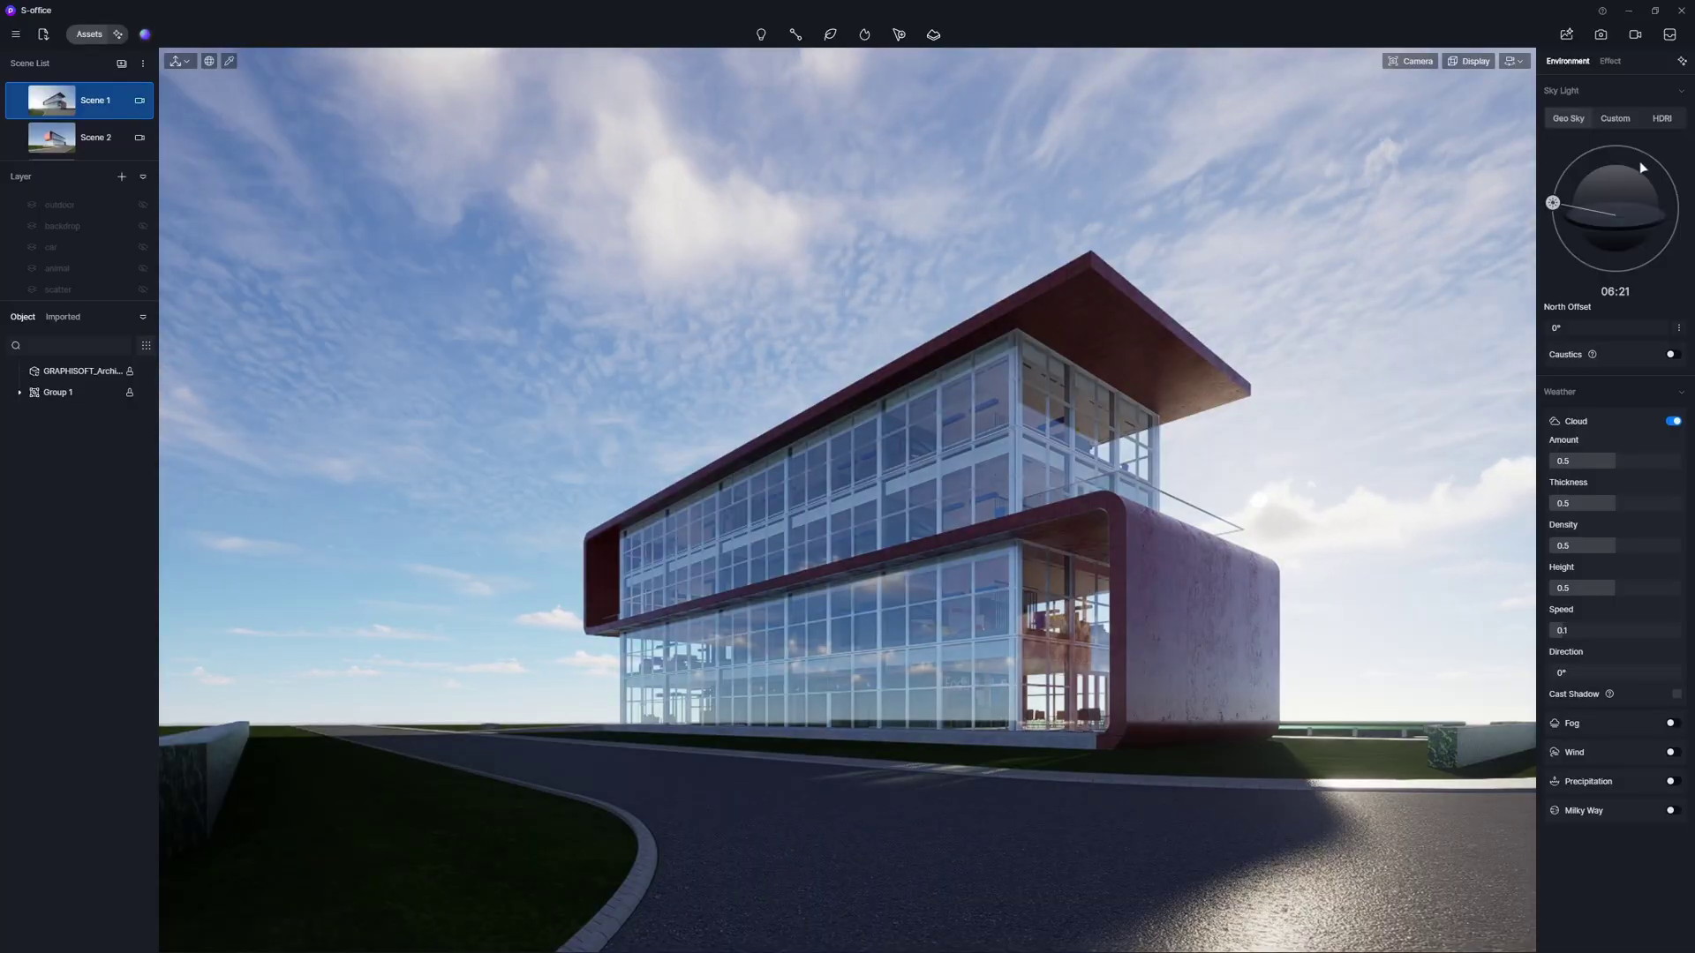
left_click(1661, 119)
left_click(1613, 148)
left_click(1622, 224)
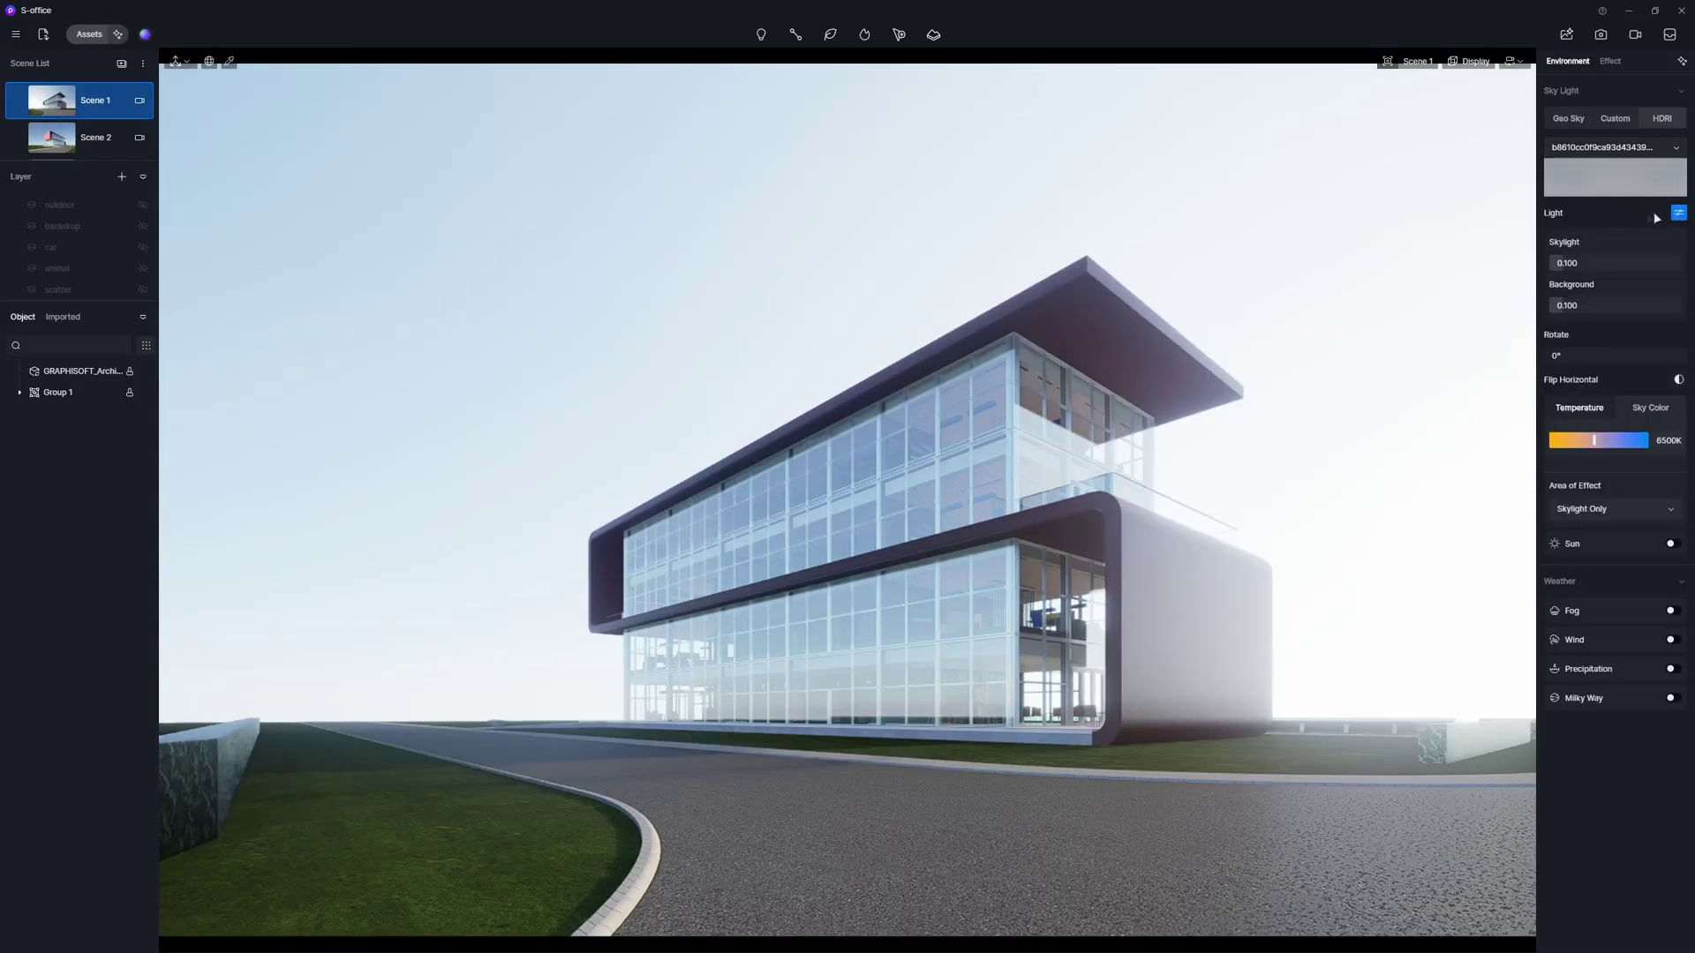
Set HDRI skylight 0.130, background 0.030, rotation 86.7°, and turn on the sun
mouse_move(1569, 306)
left_mouse_down()
mouse_move(1555, 305)
mouse_move(1571, 263)
left_mouse_up()
left_click_drag(1551, 355, 1586, 369)
left_click(1672, 544)
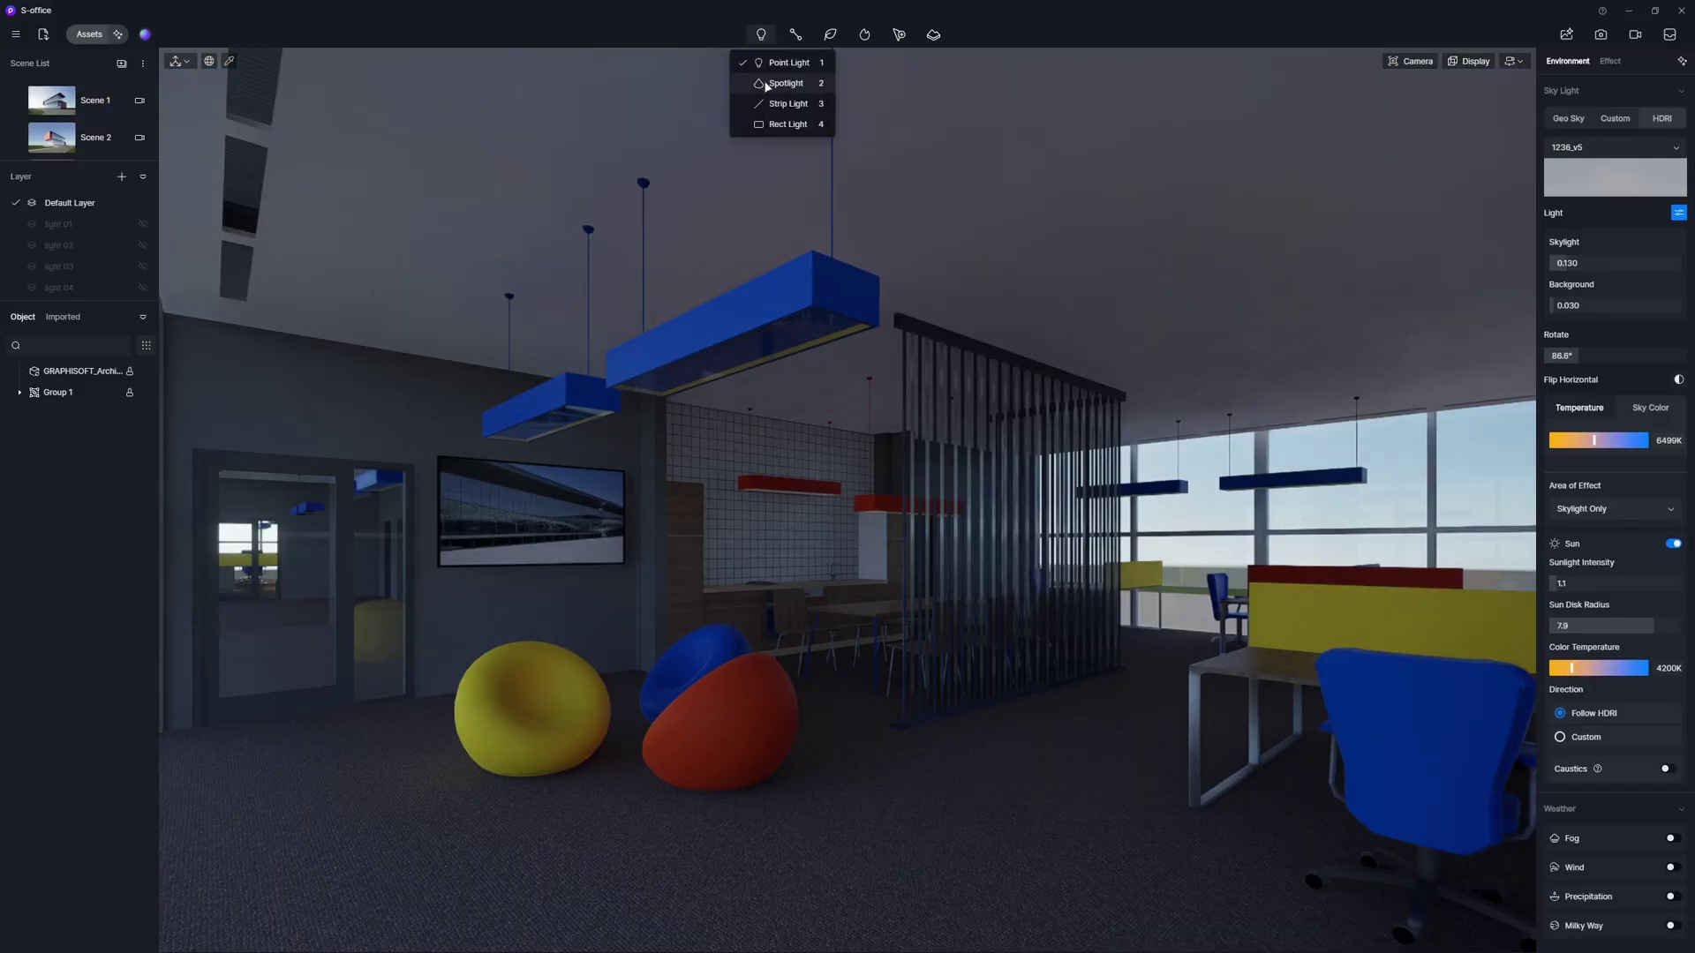
Place two spotlights on the kitchen wall and a point light beside the TV
left_click(766, 83)
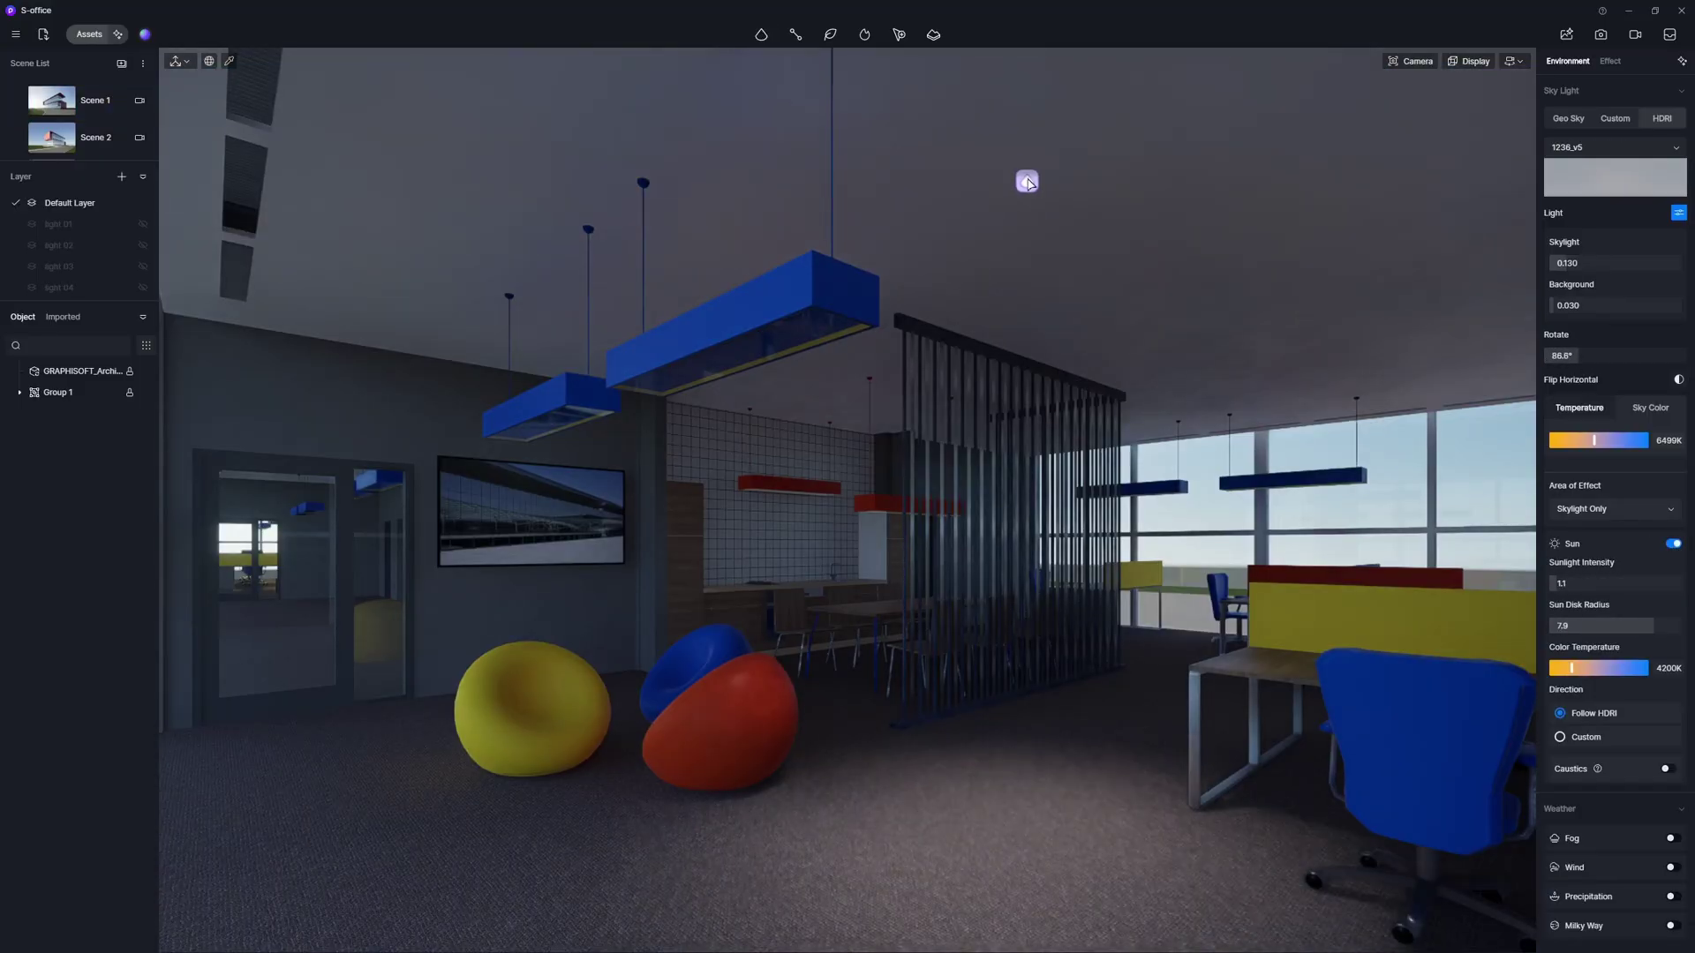
left_click(739, 409)
left_click(845, 428)
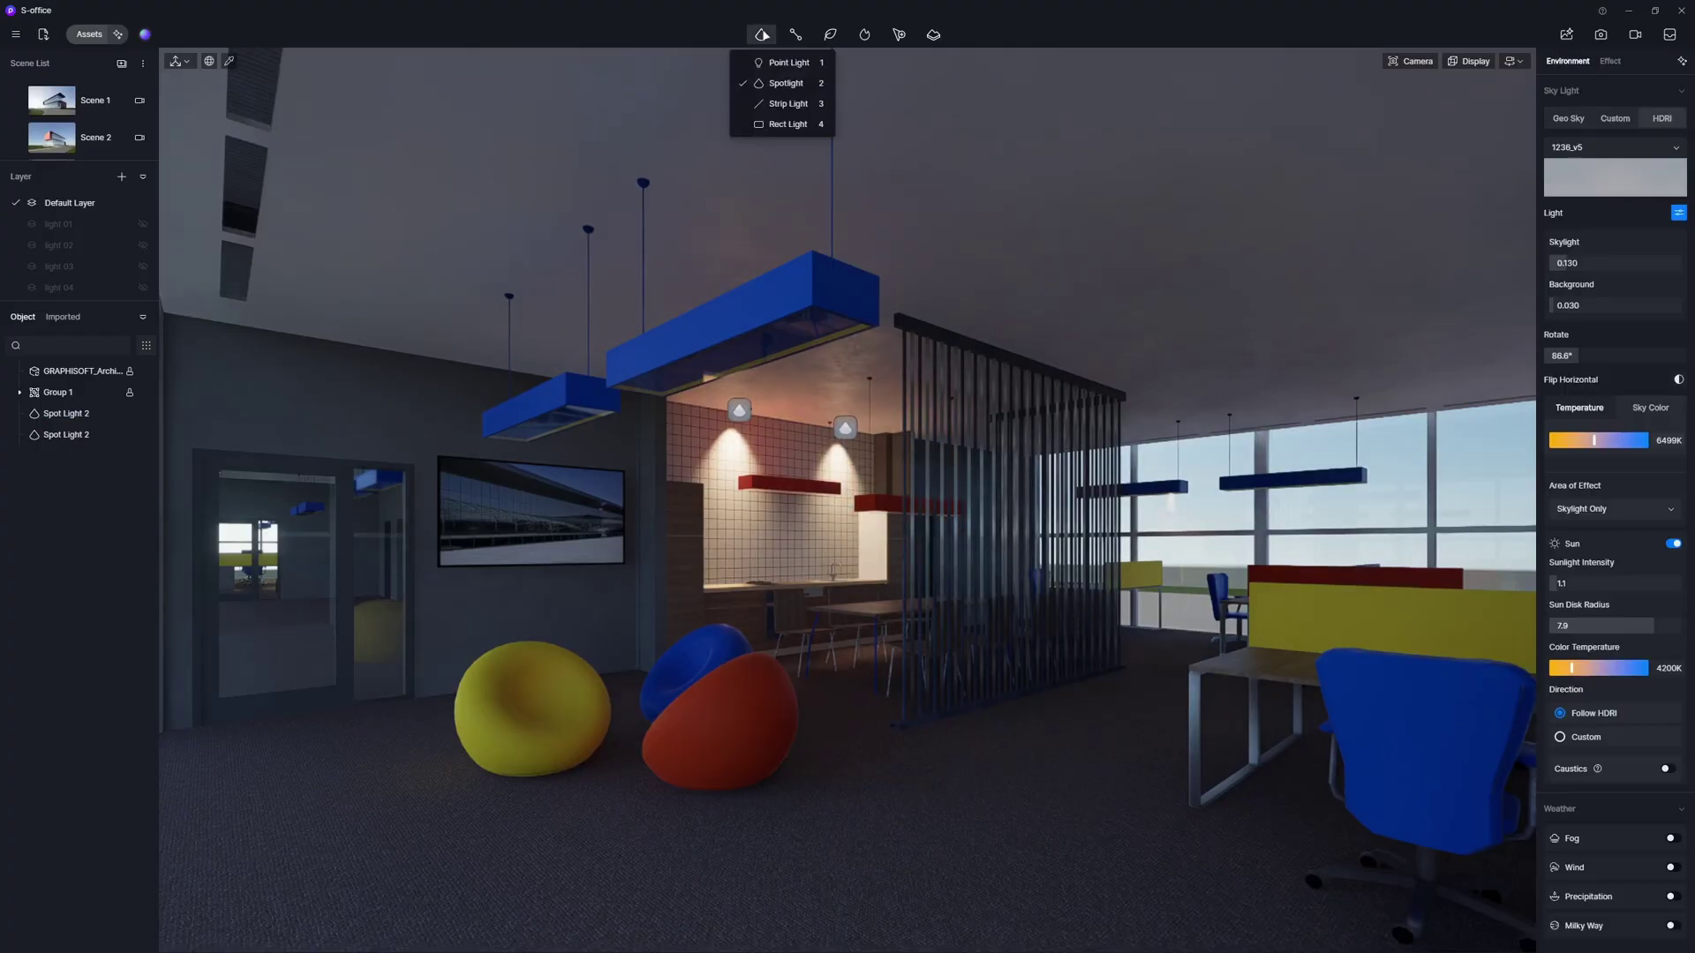
left_click(789, 63)
left_click(586, 693)
left_click_drag(586, 693, 632, 499)
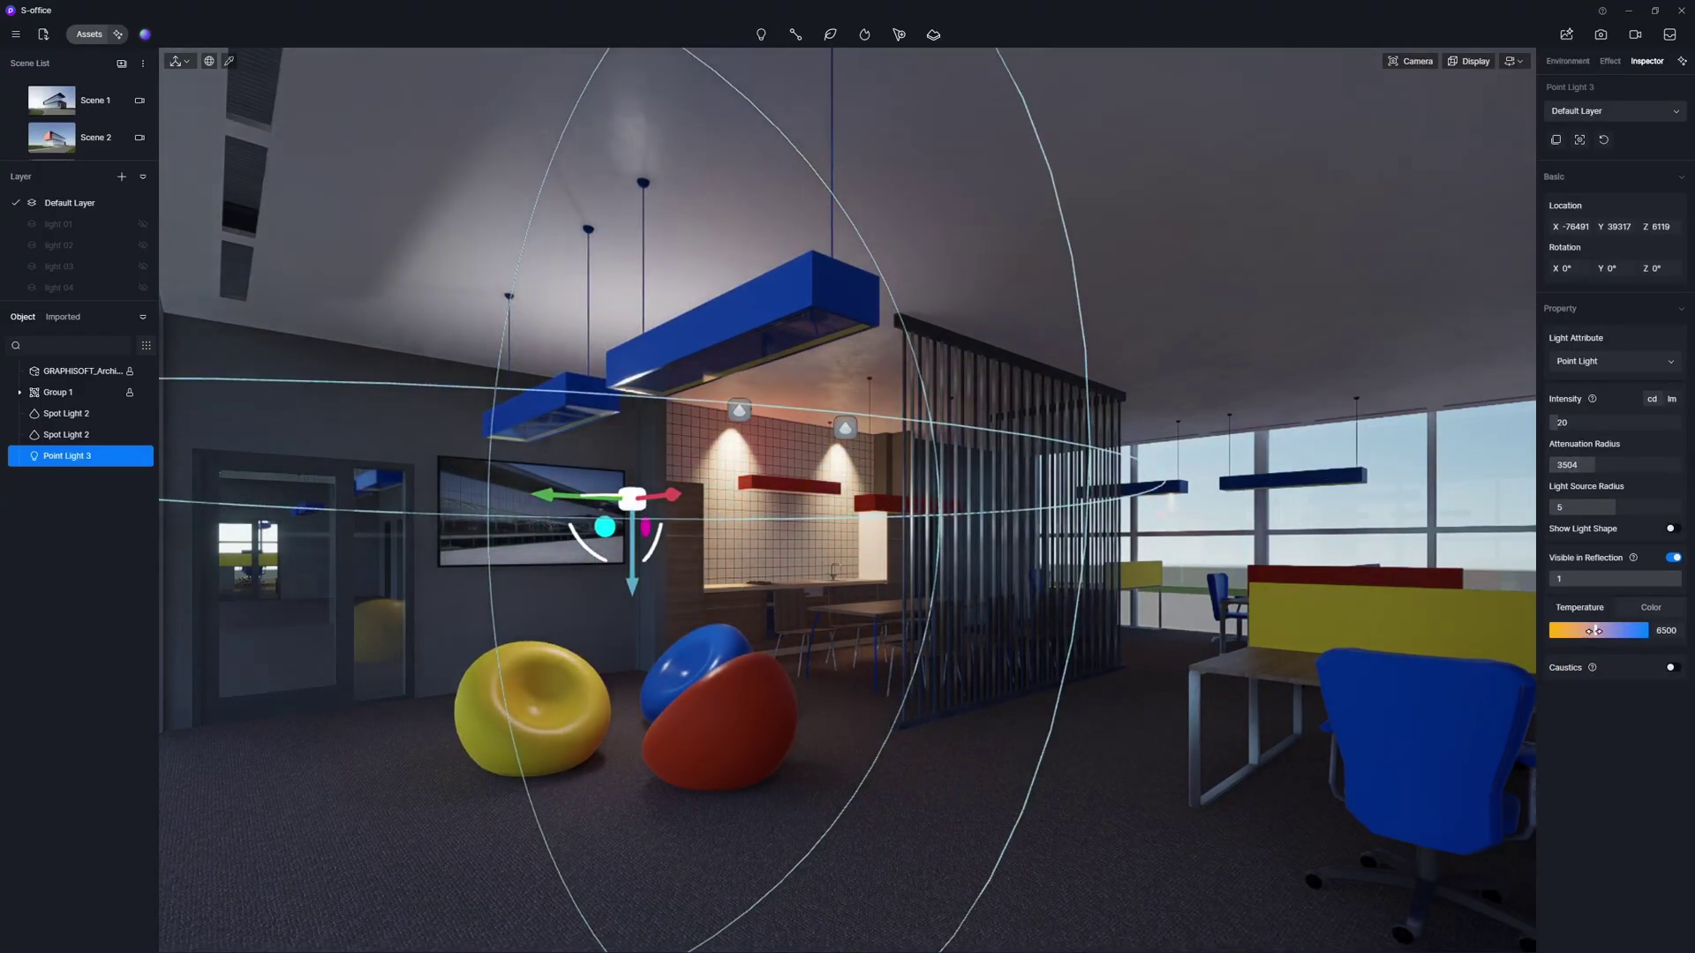
Fit a brightened rectangle light under the right blue ceiling lamp
left_click(761, 34)
left_click(777, 104)
left_click(743, 360)
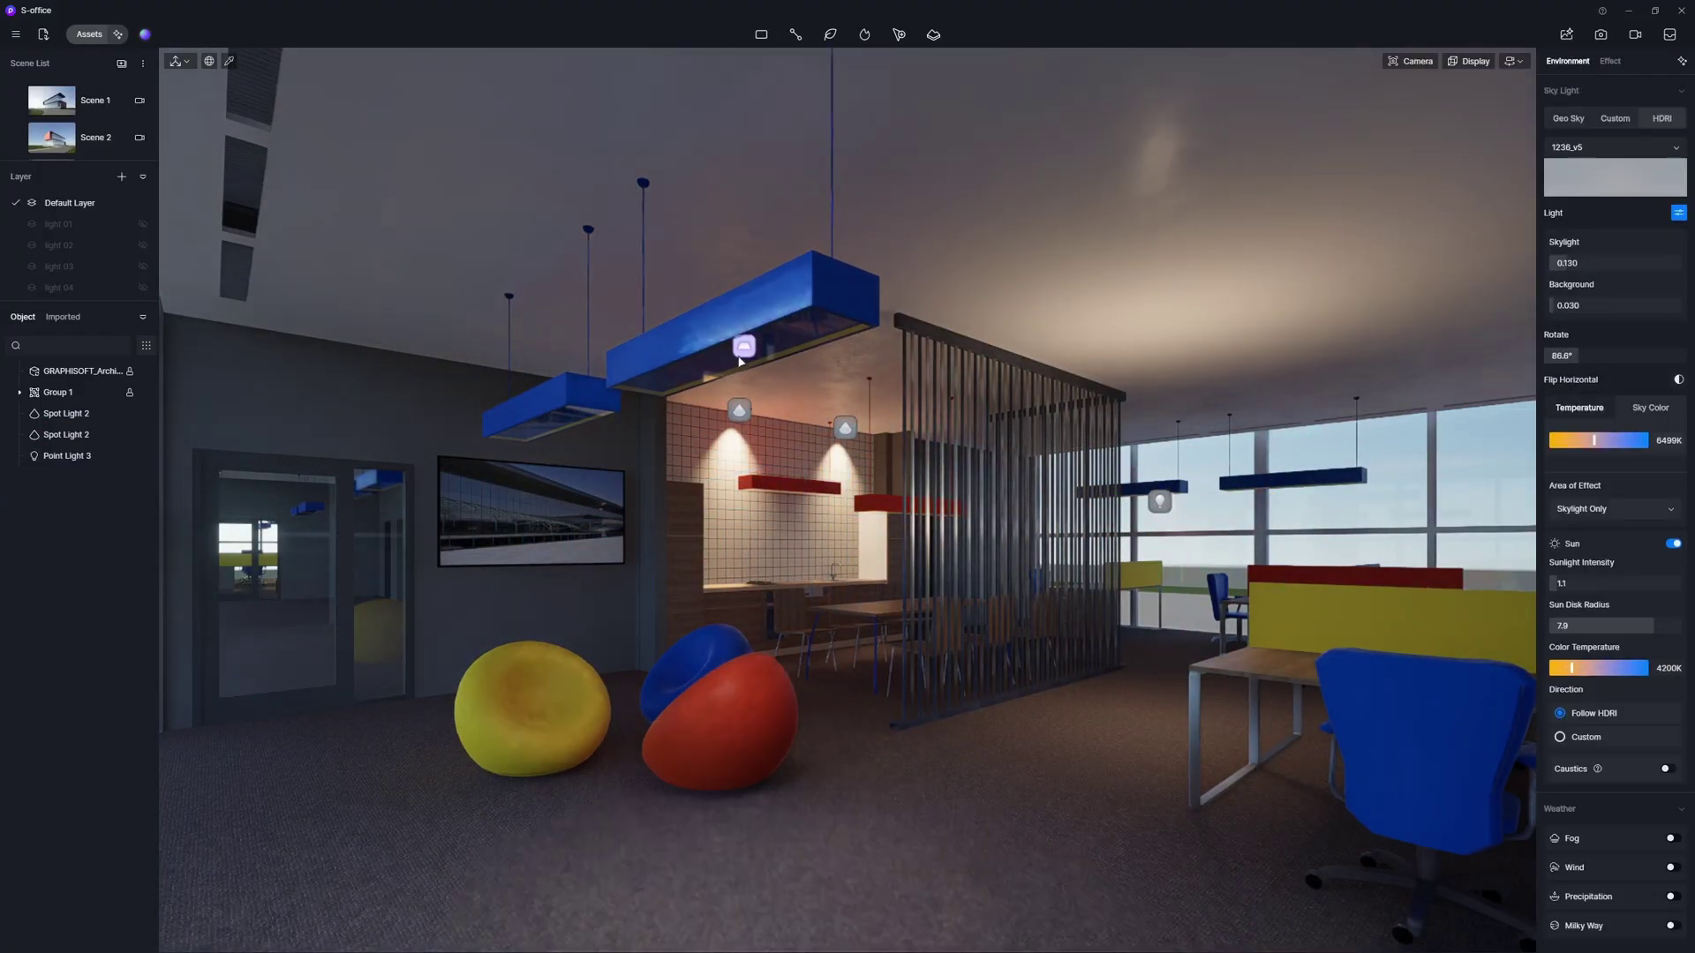
left_click(705, 376)
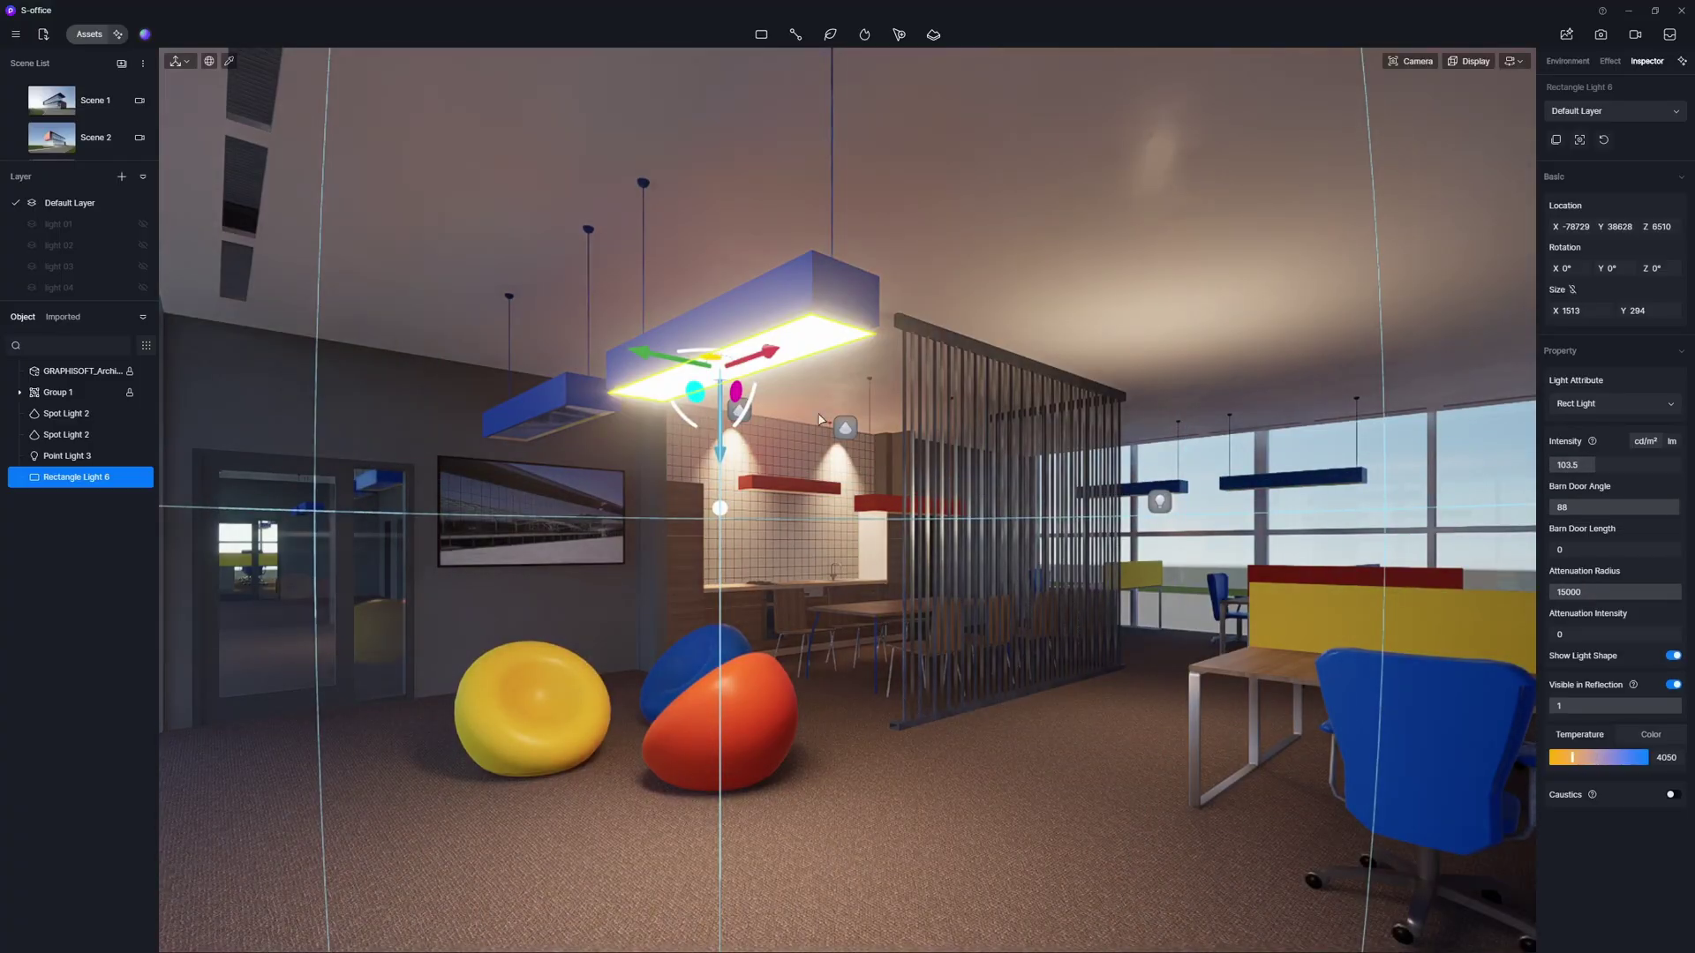
left_click(647, 338)
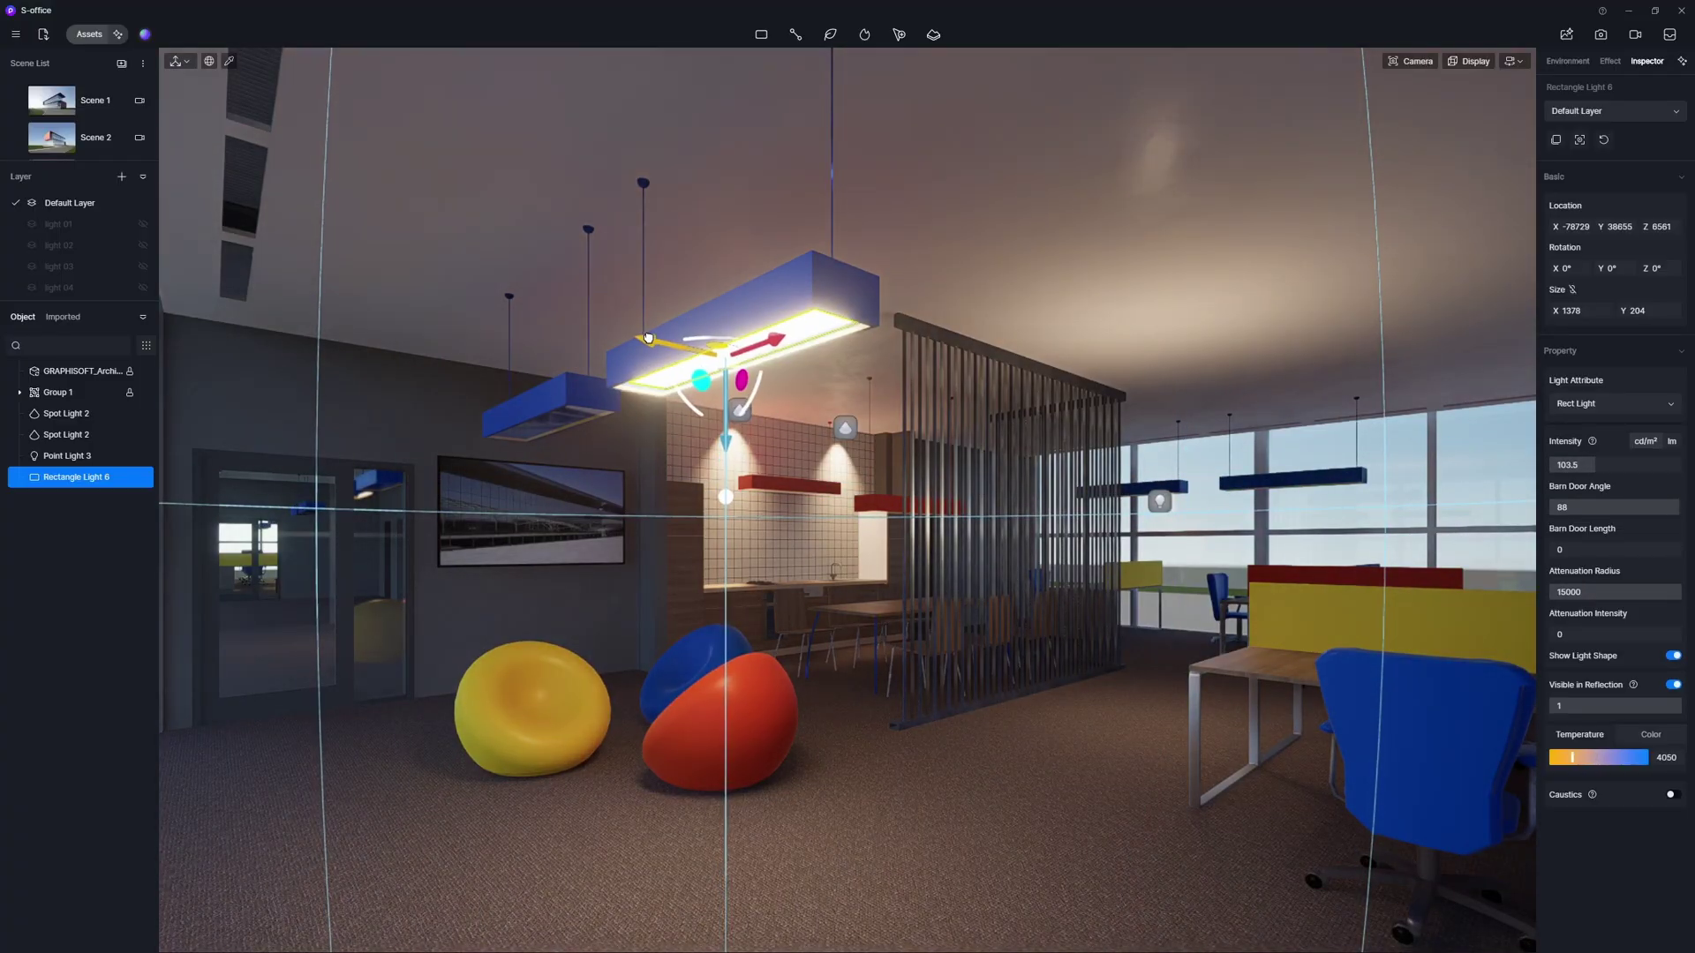
Copy the rectangle light onto the left ceiling lamp
key("ctrl+c")
key("ctrl+v")
left_click(549, 415)
left_click(823, 449)
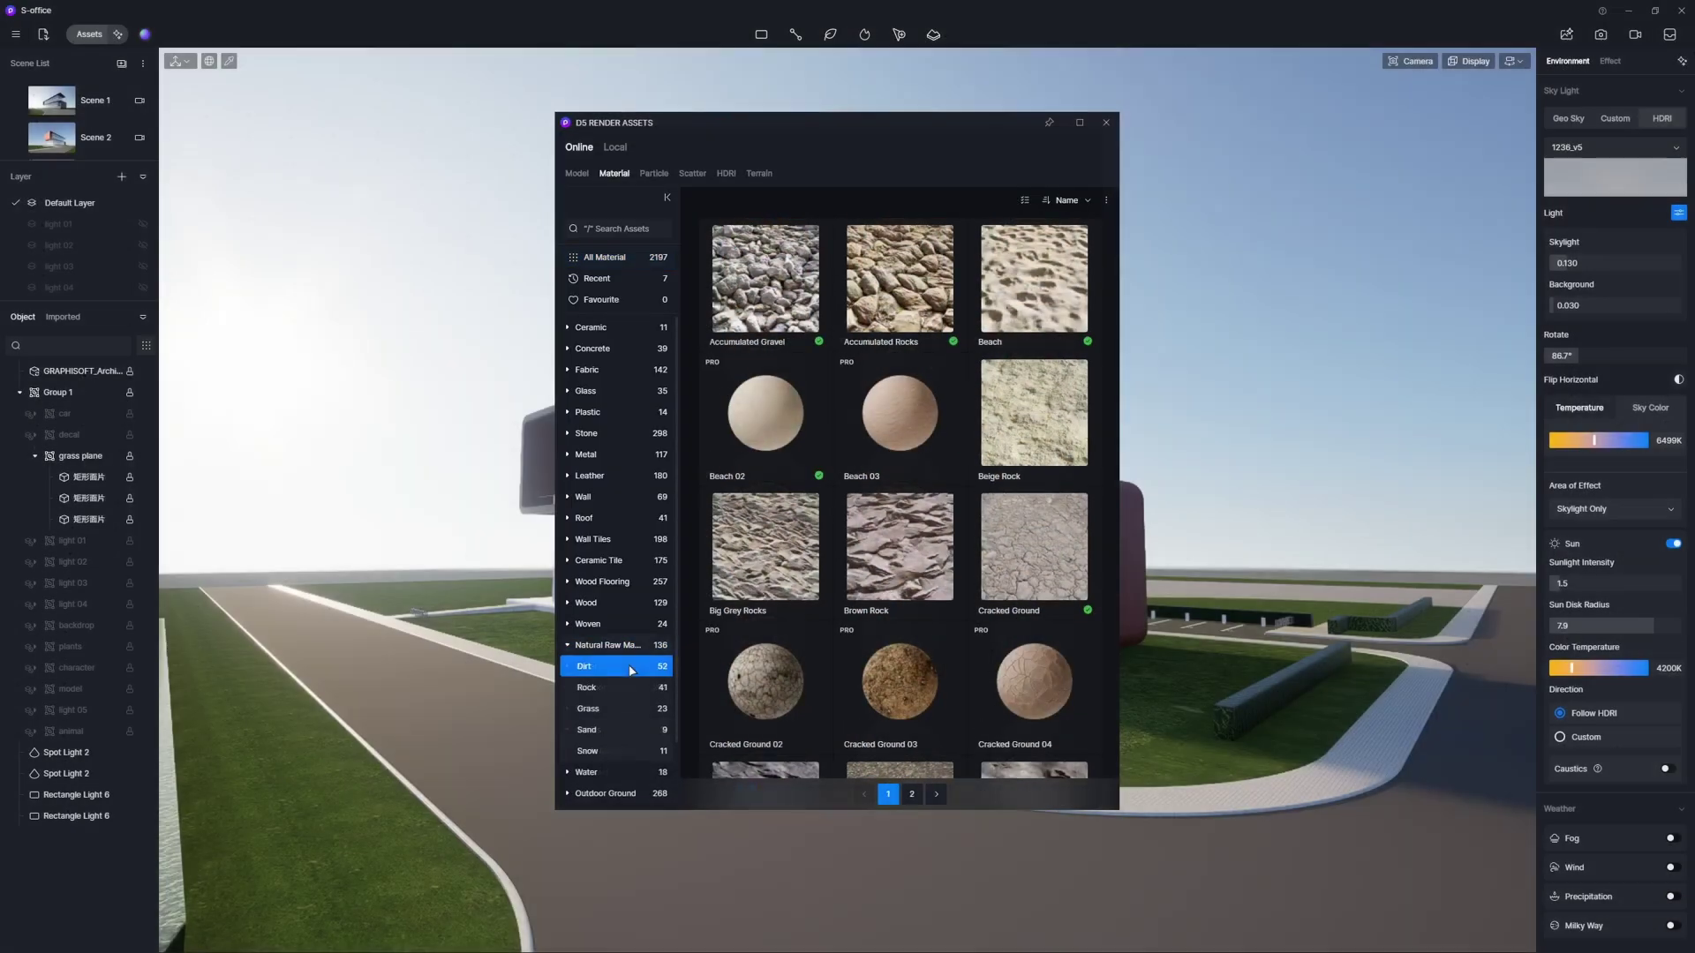
Apply Dry Deciduous Woodland2 to the grass plane with triplanar mapping enabled
scroll(730, 593, "down", 3)
left_click(757, 574)
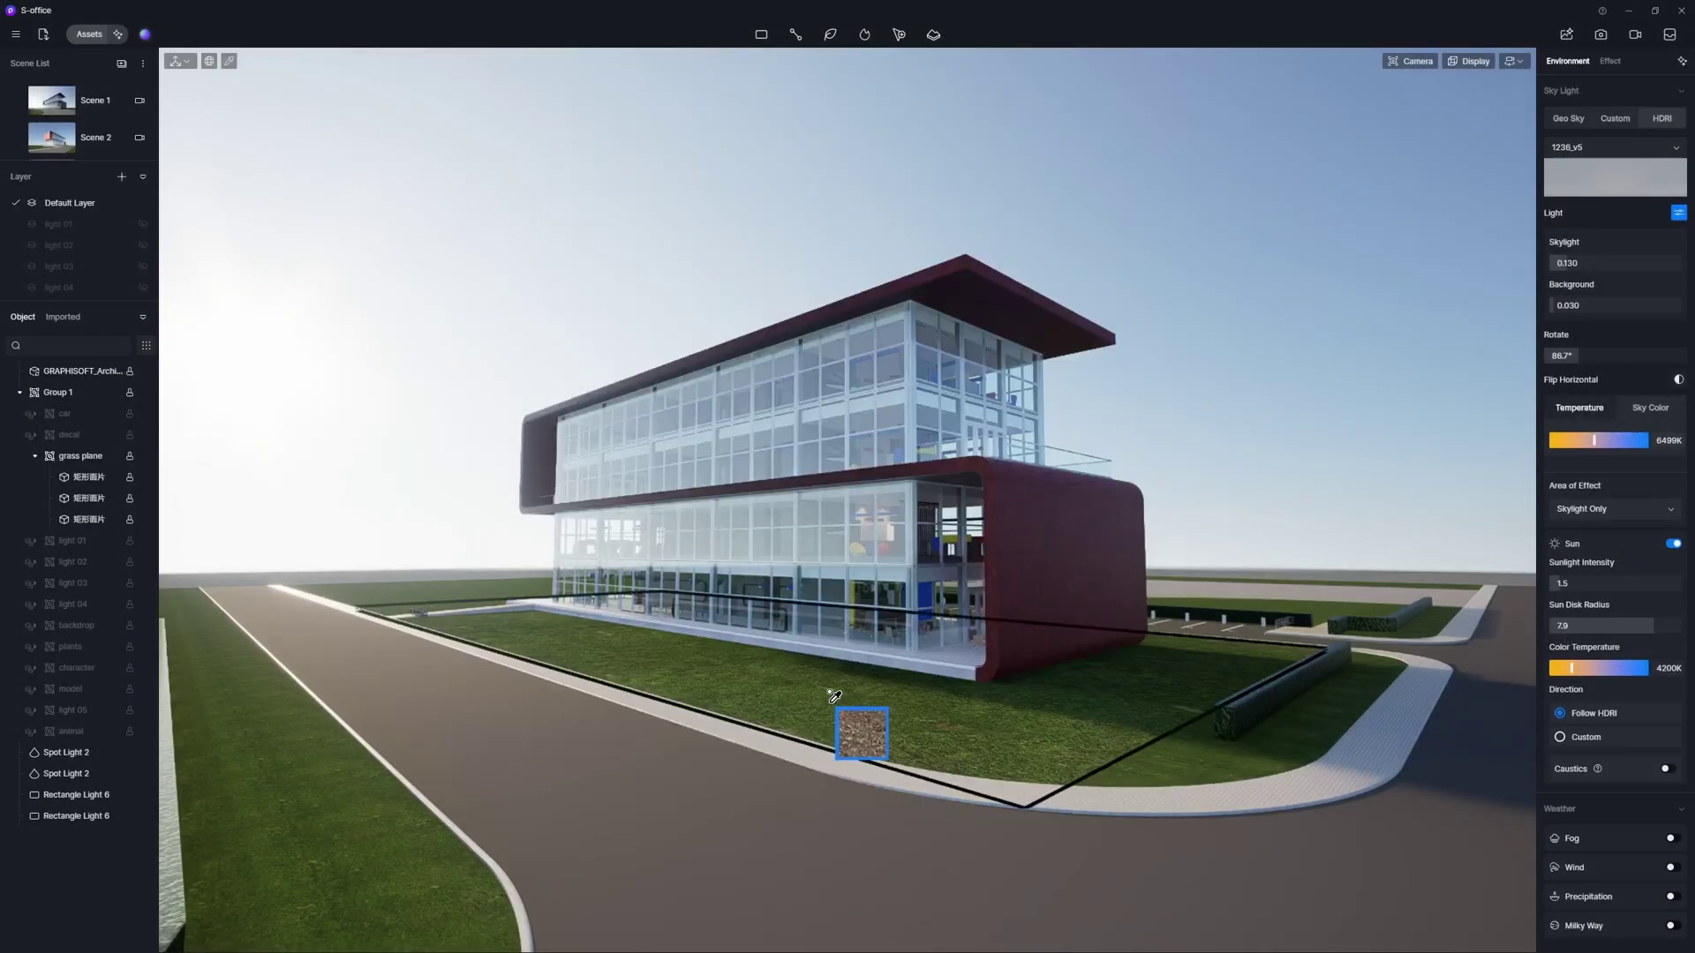
left_click(826, 694)
left_click(1671, 771)
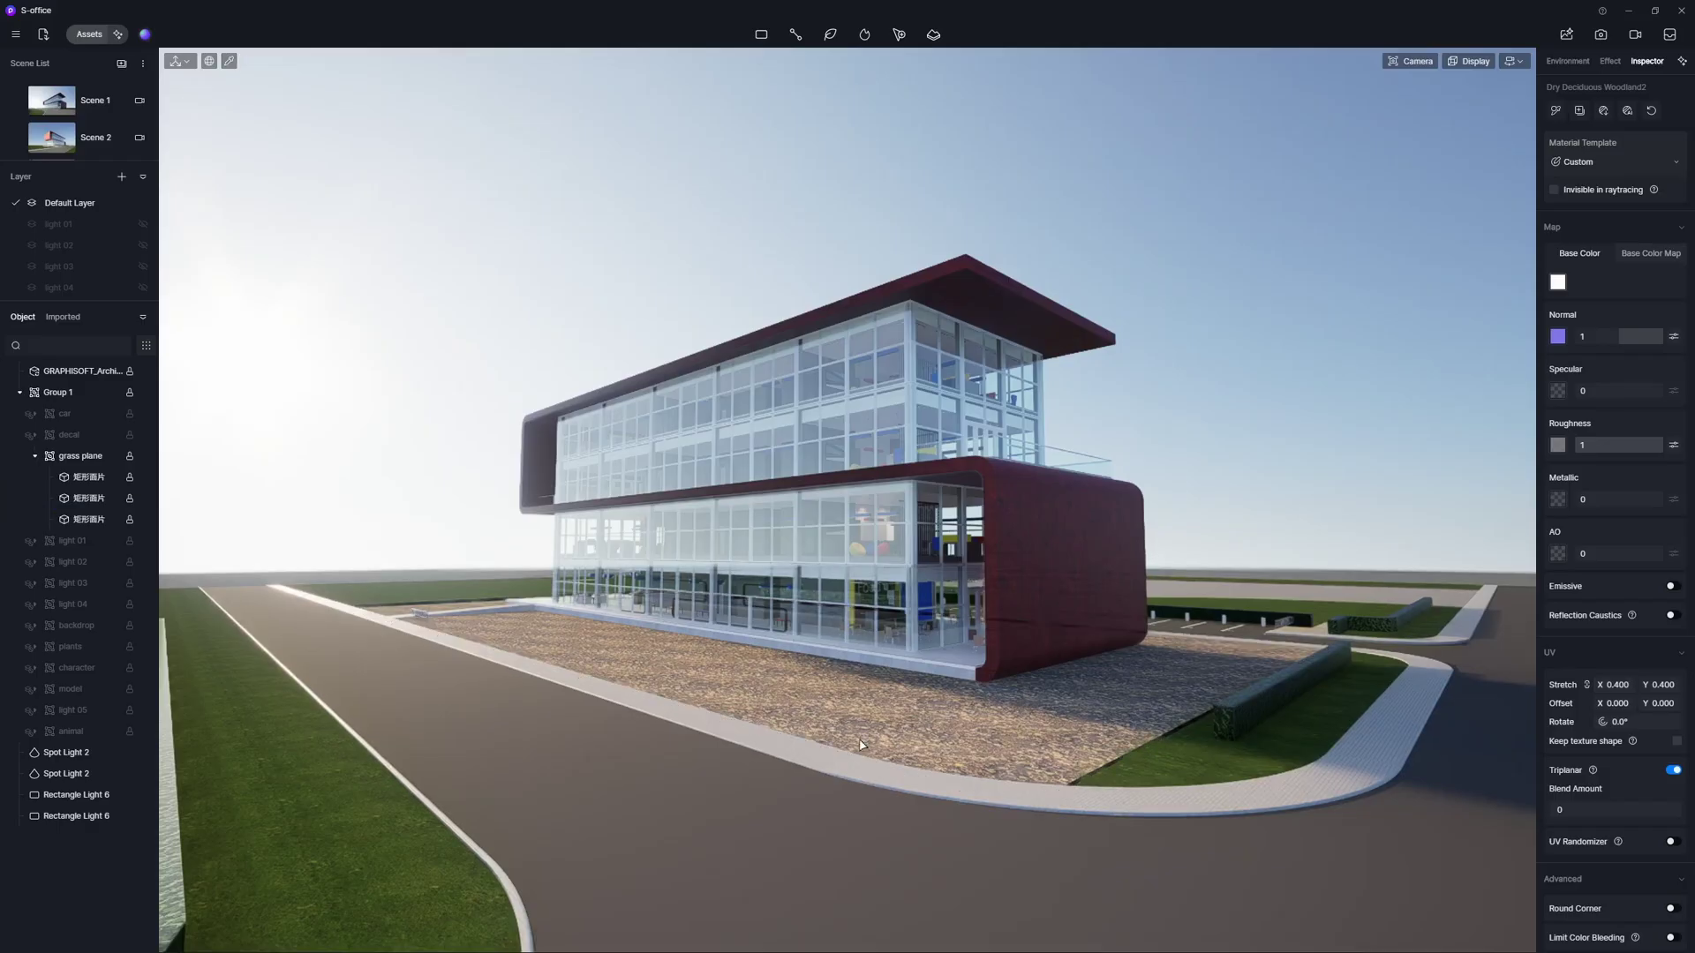
Apply asphalt 02 to the road with stronger normal and a lighter grey base colour
left_click(636, 751)
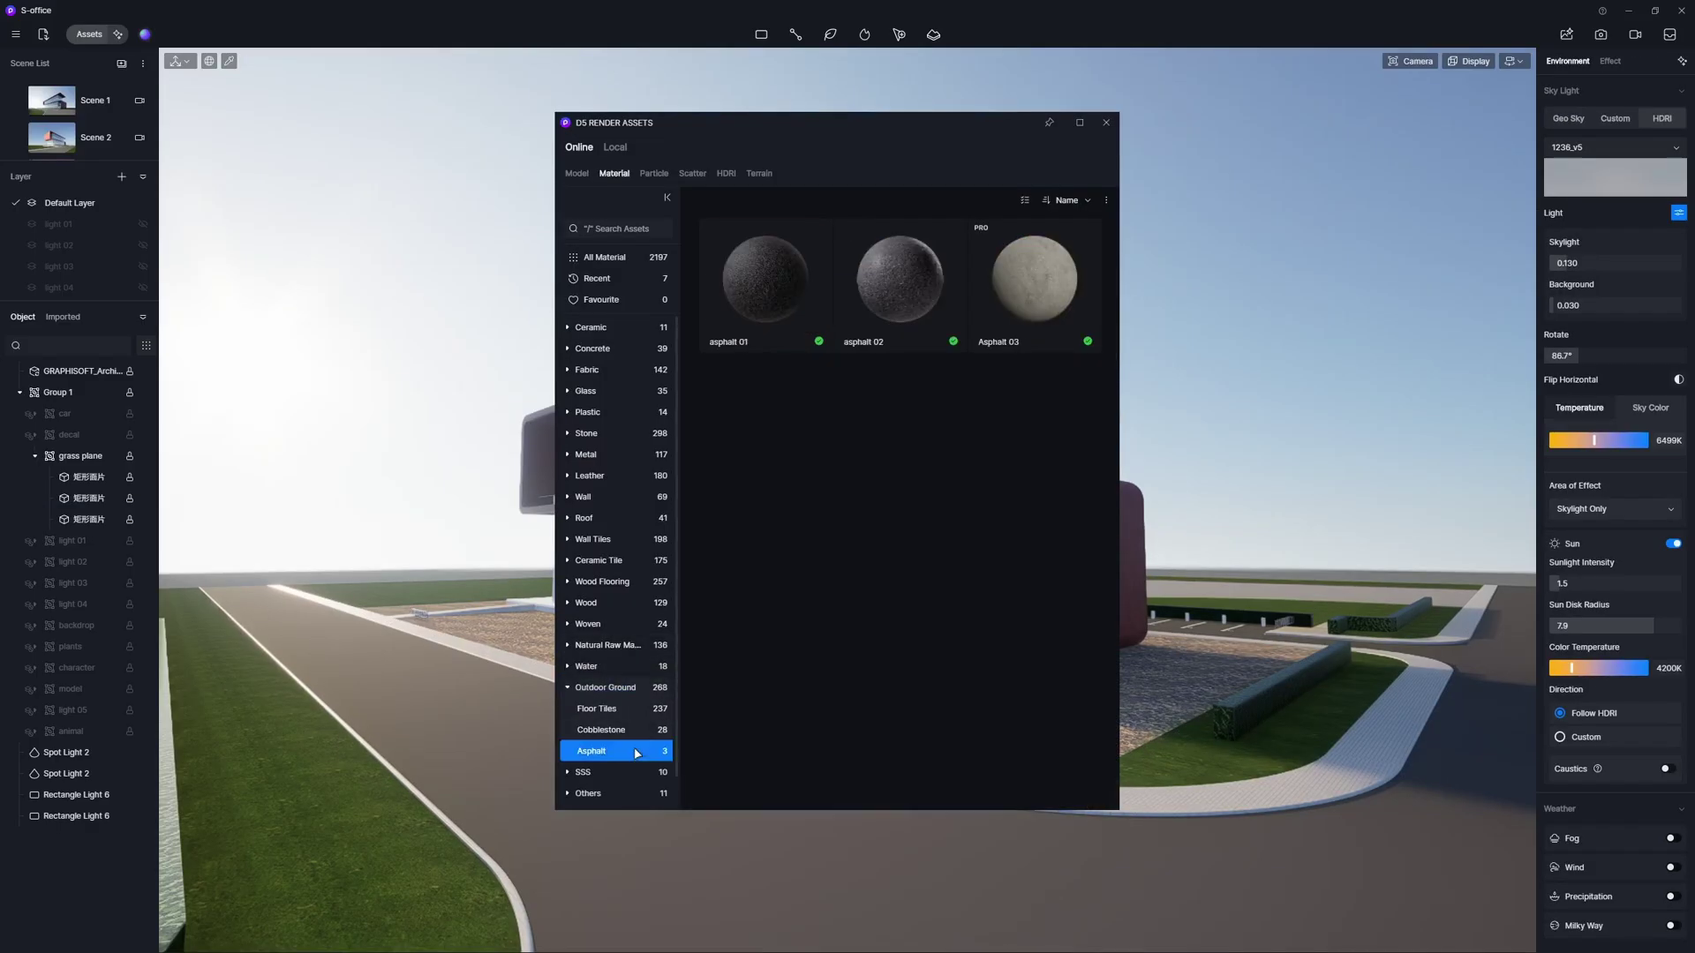
left_click_drag(915, 326, 707, 851)
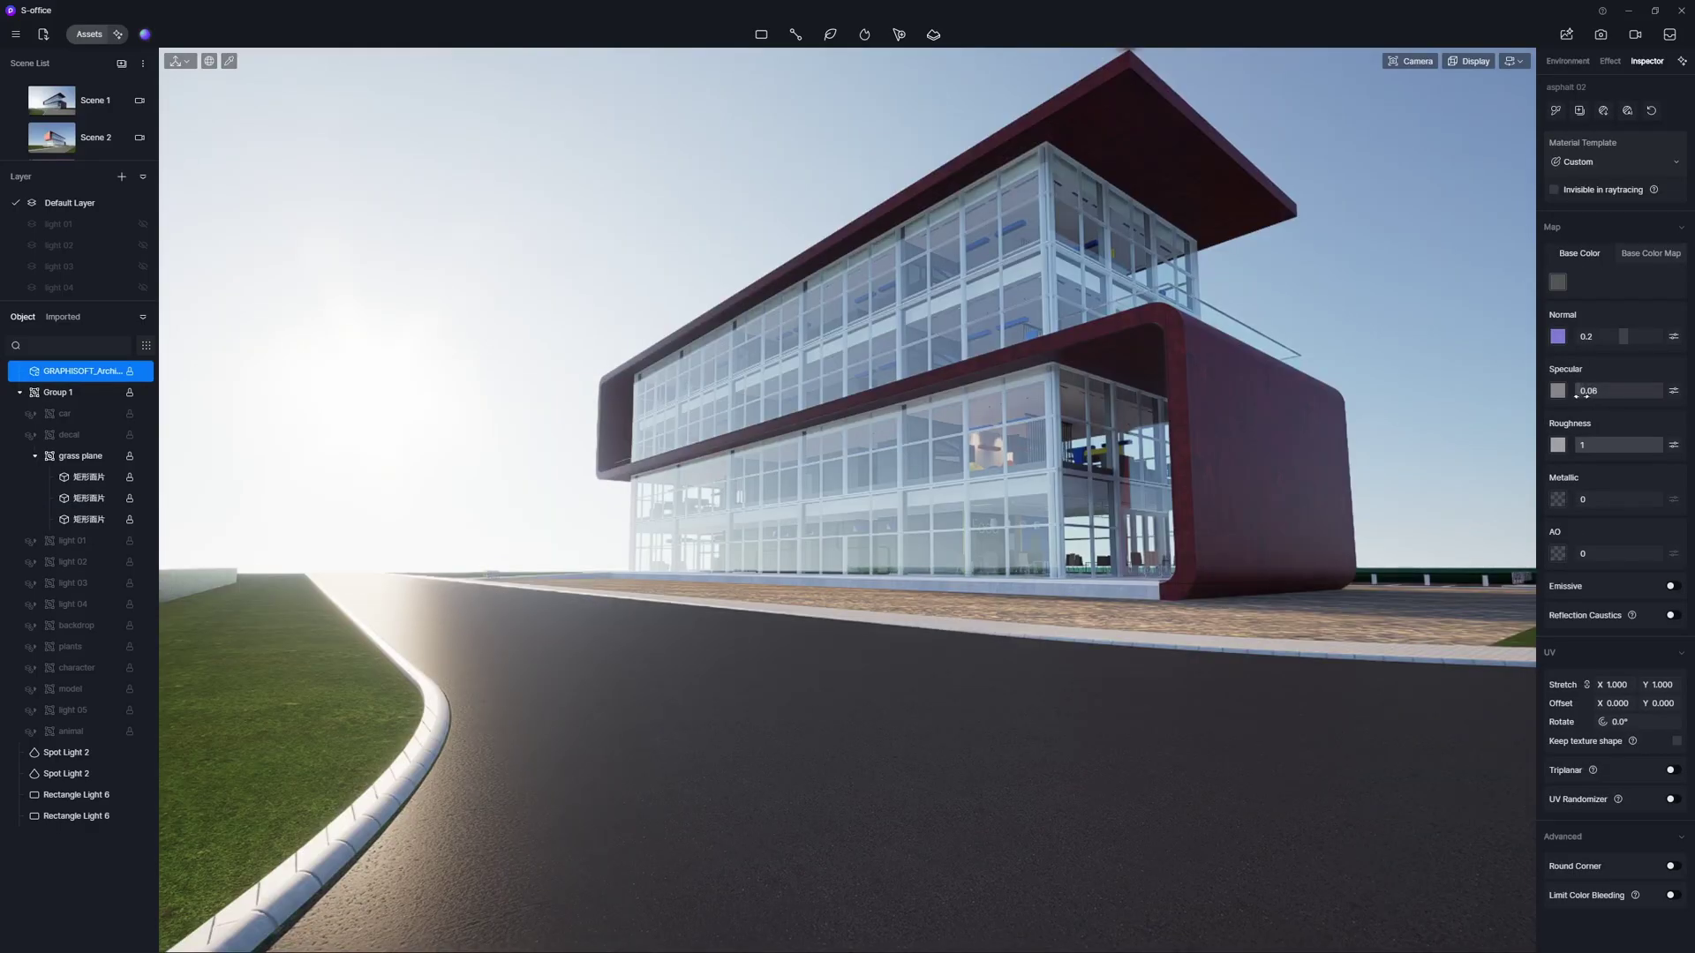
left_click_drag(1623, 336, 1650, 338)
left_click(1558, 281)
left_click_drag(1580, 415, 1571, 393)
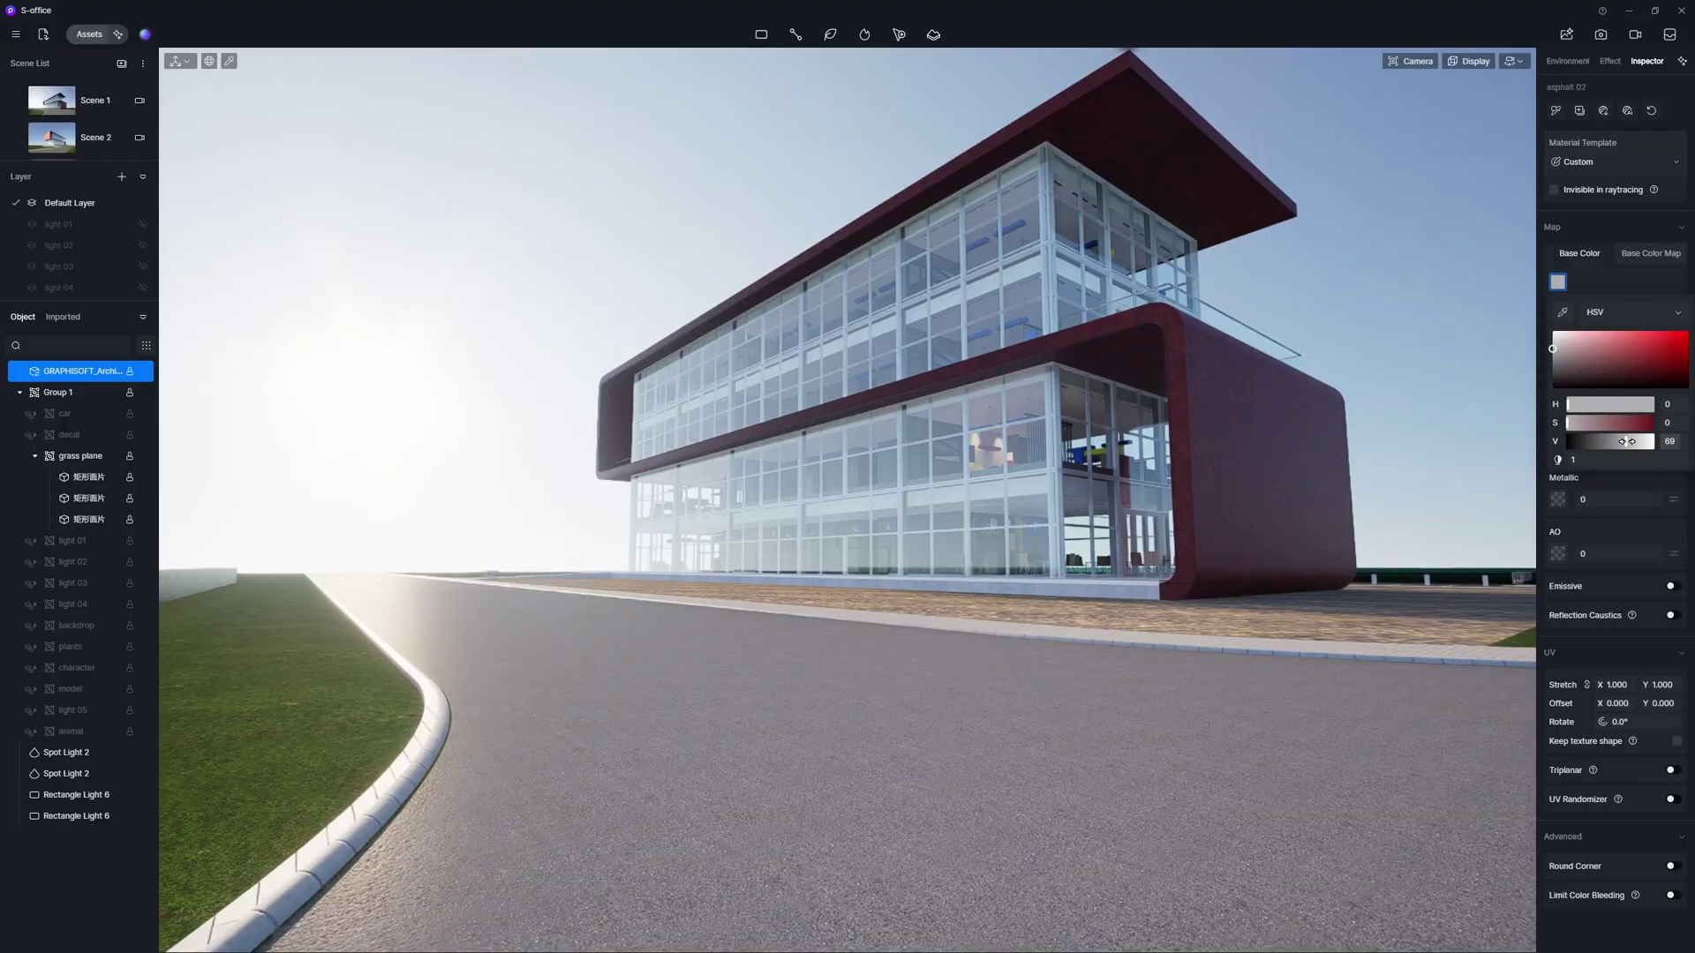
left_click(1624, 670)
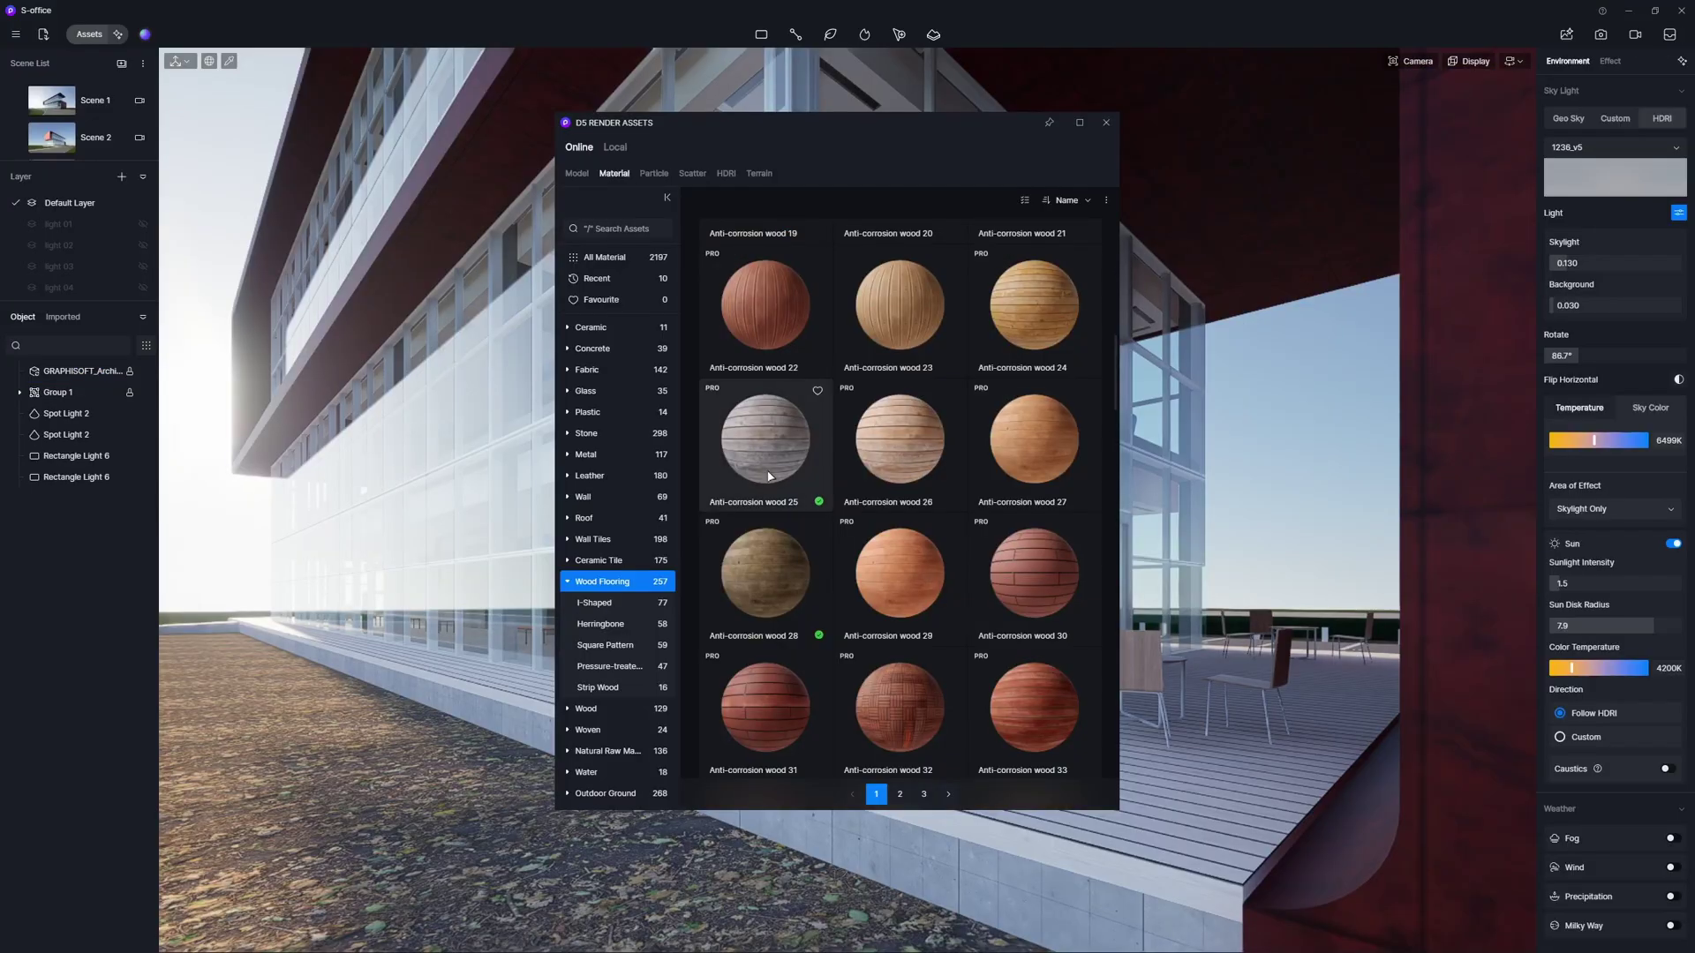
Apply anti-corrosion wood to the terrace deck and lighten its base colour
left_click_drag(777, 425, 1064, 760)
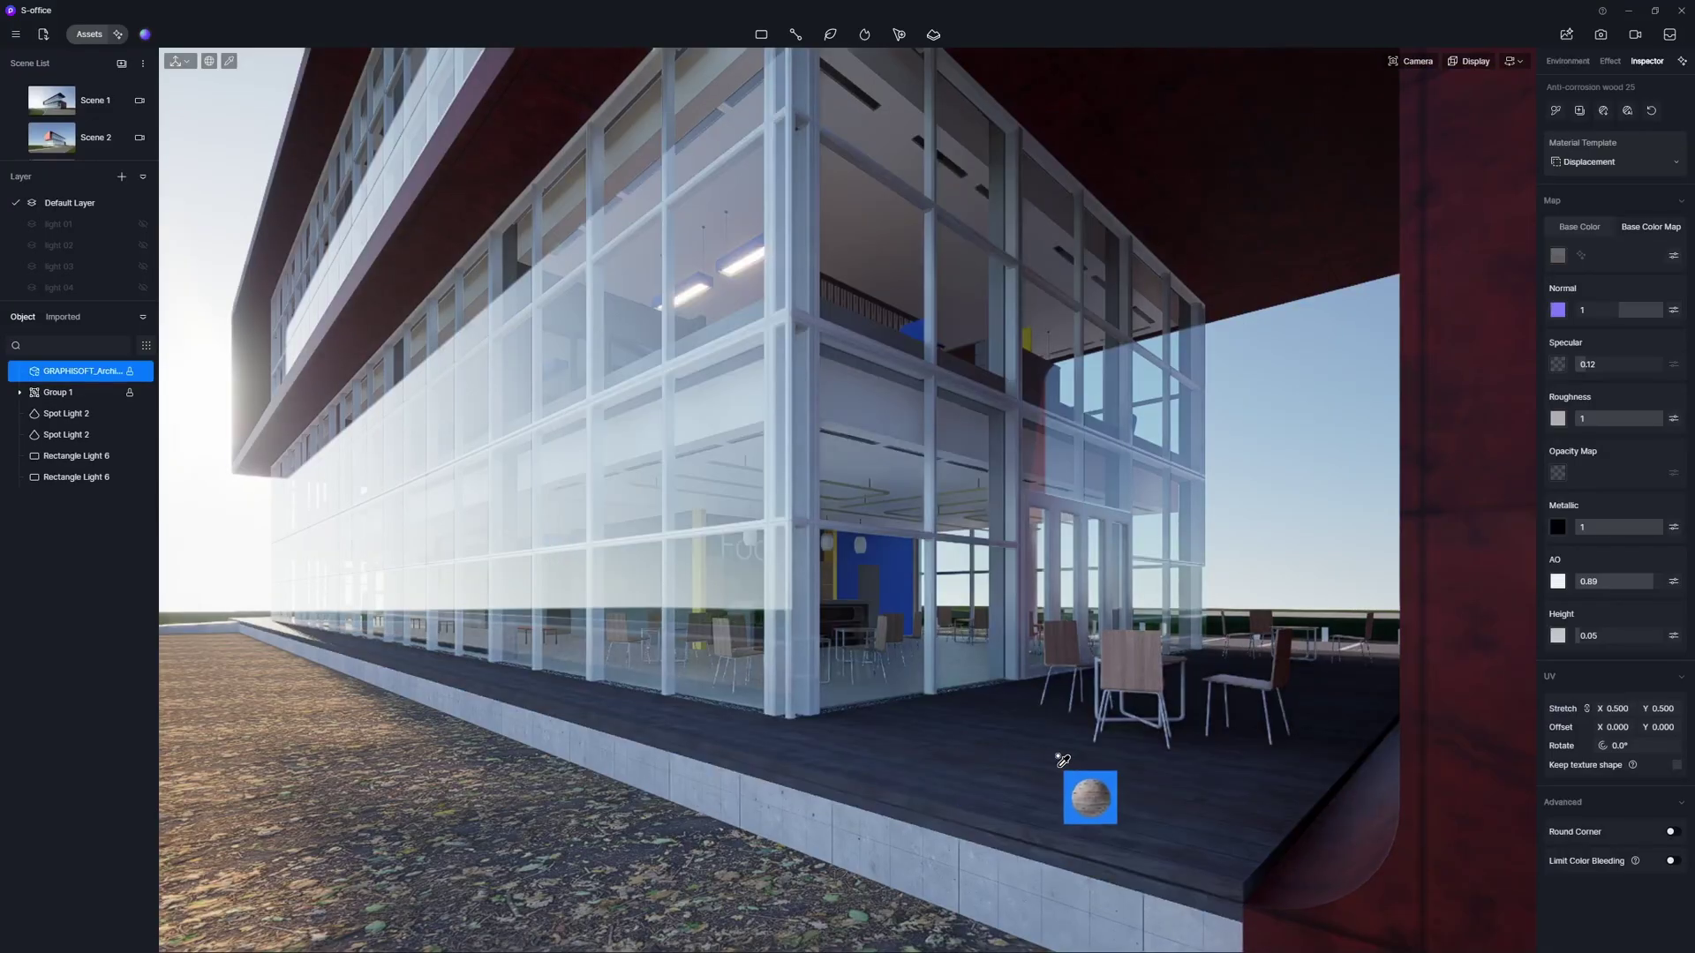
left_click(1558, 255)
left_click_drag(1589, 379, 1579, 362)
left_click(1622, 489)
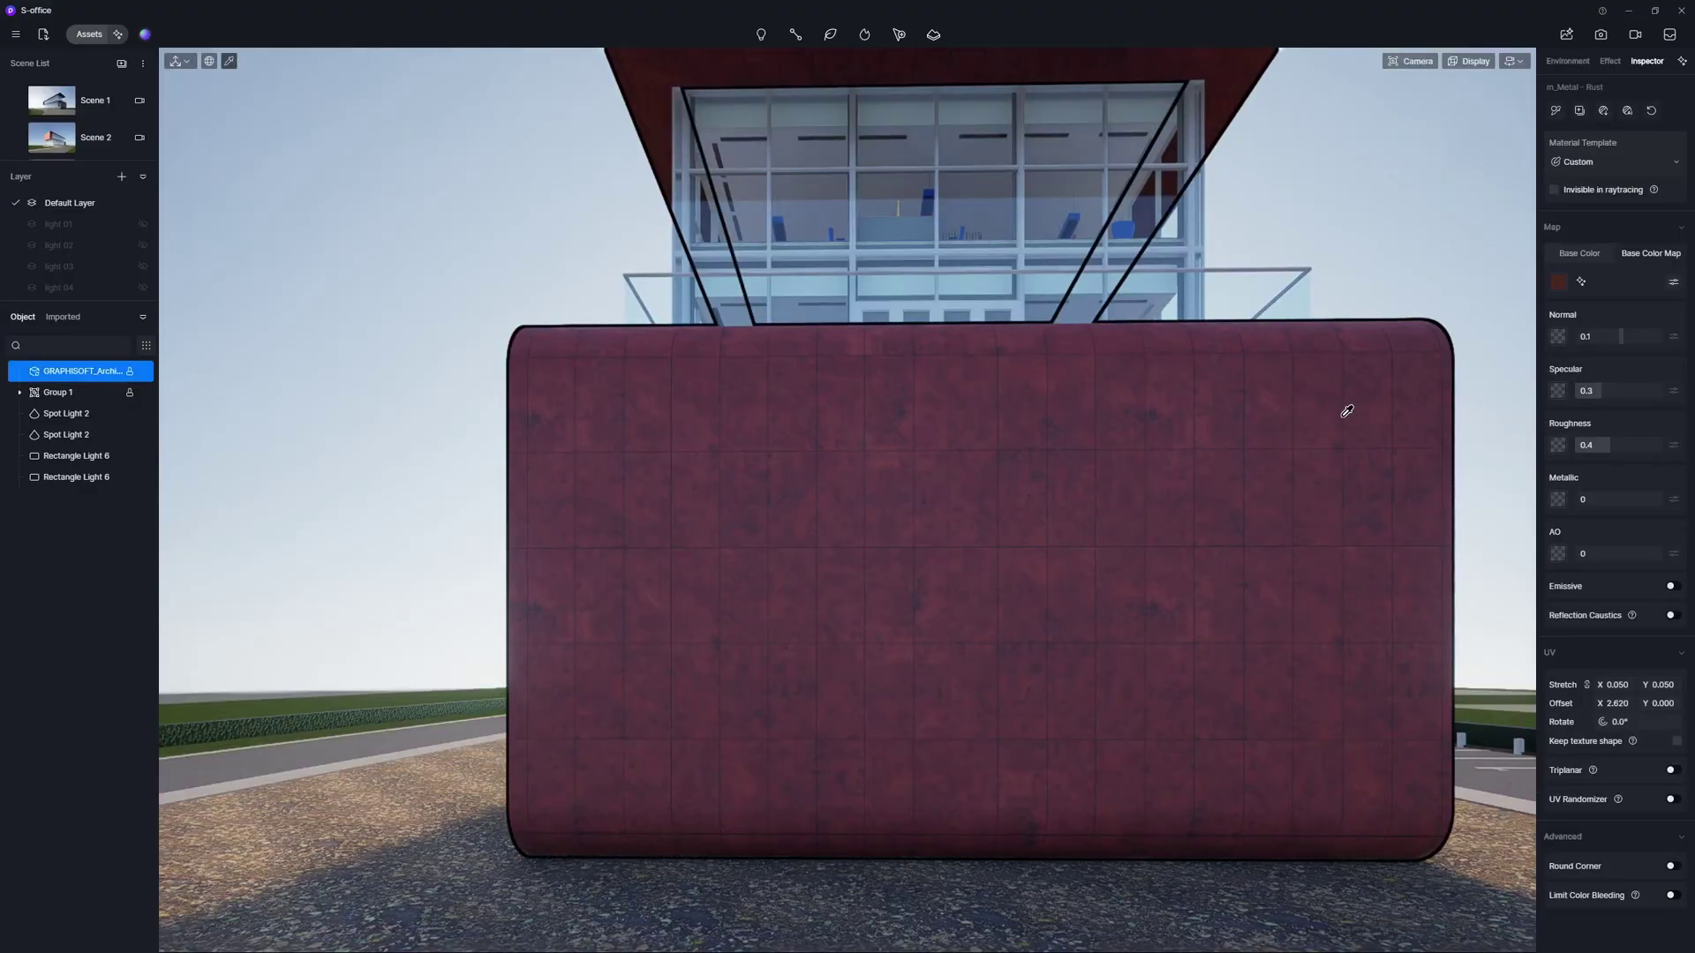
Make the rusty red cladding texture seamless and upscale it to Ultra HD
left_click(1581, 281)
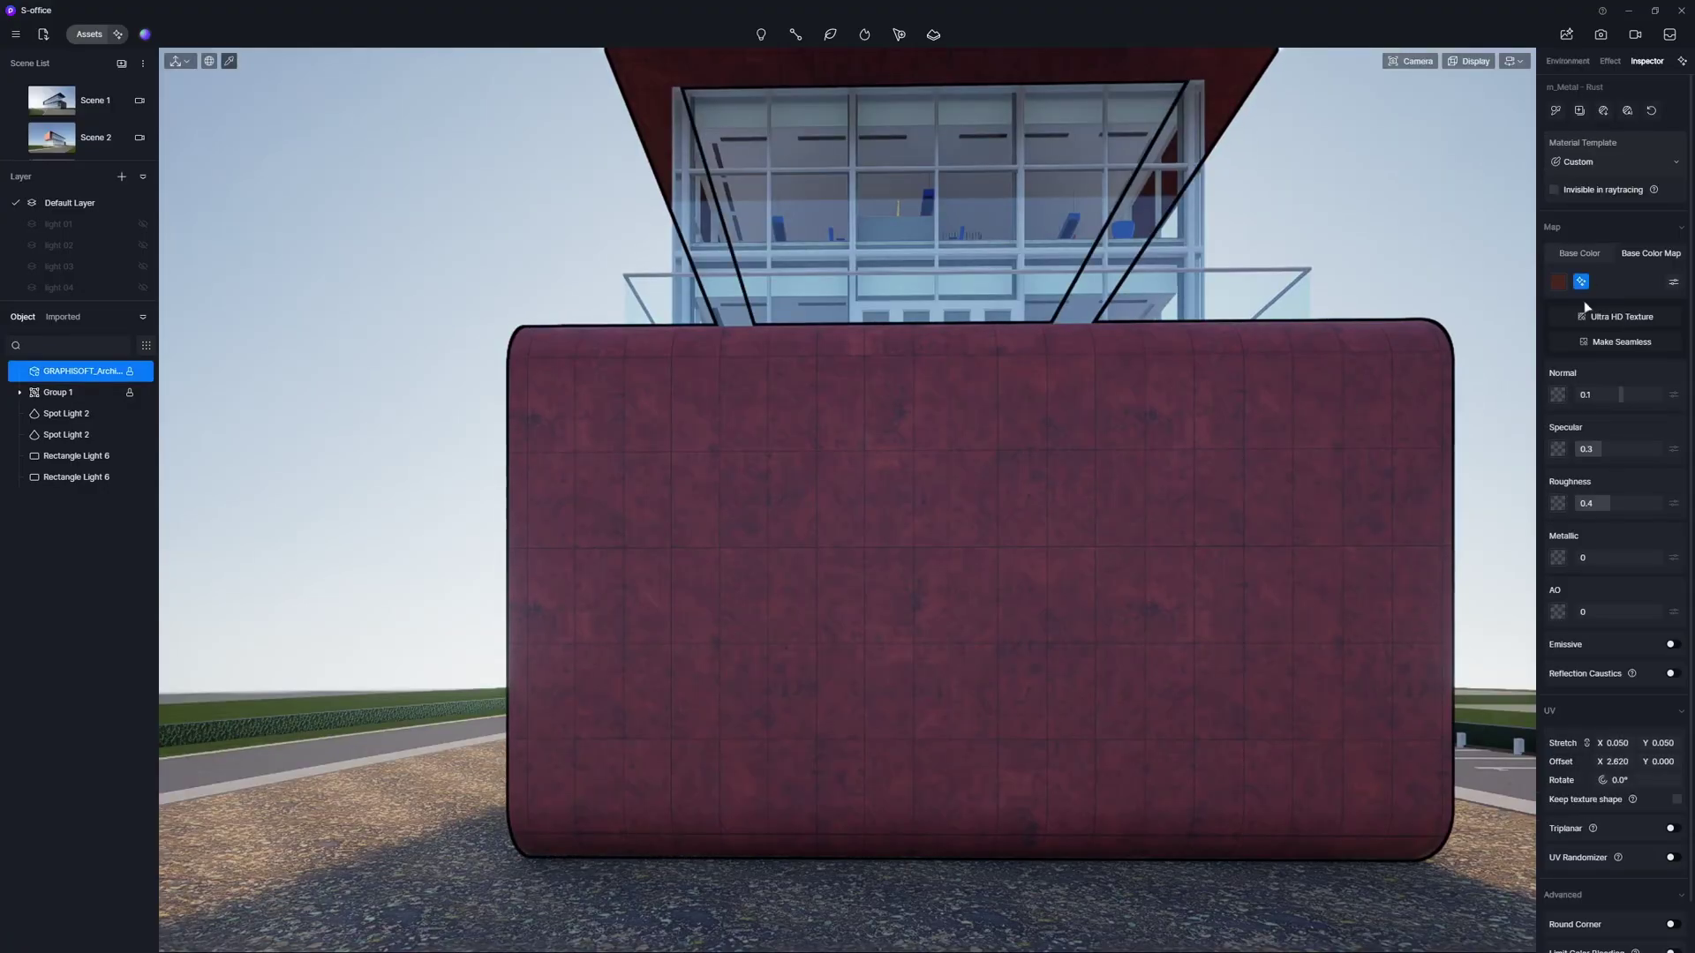
left_click(1613, 343)
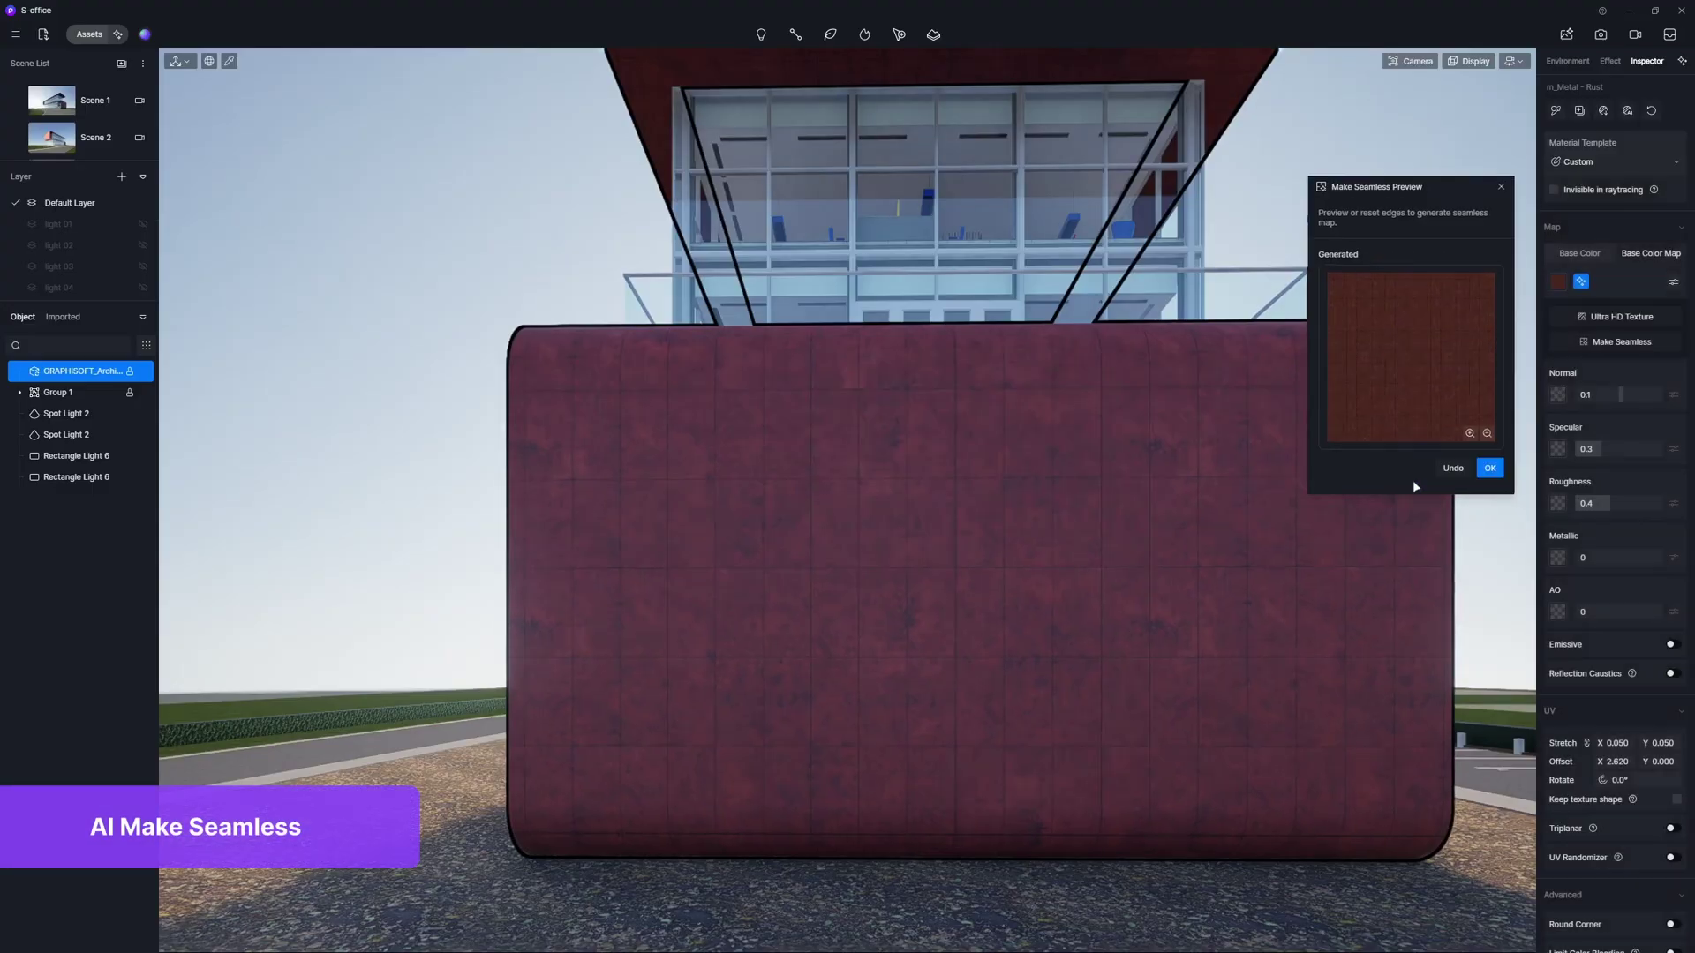
left_click(1490, 468)
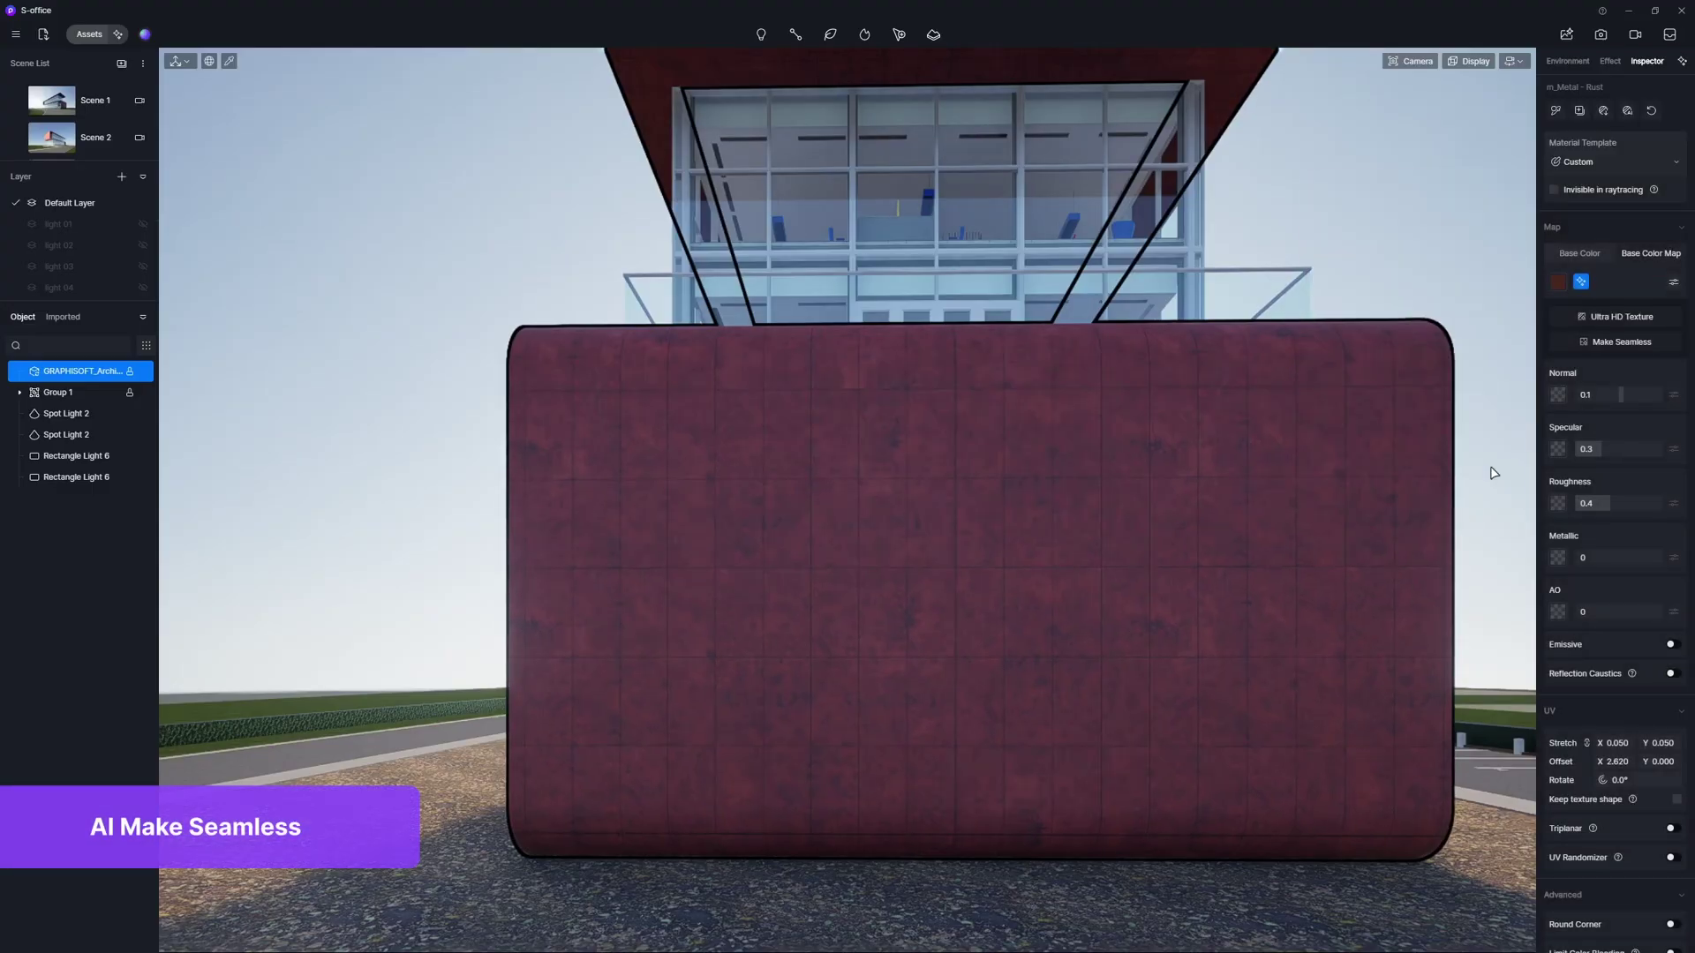
left_click(1615, 319)
left_click(1614, 157)
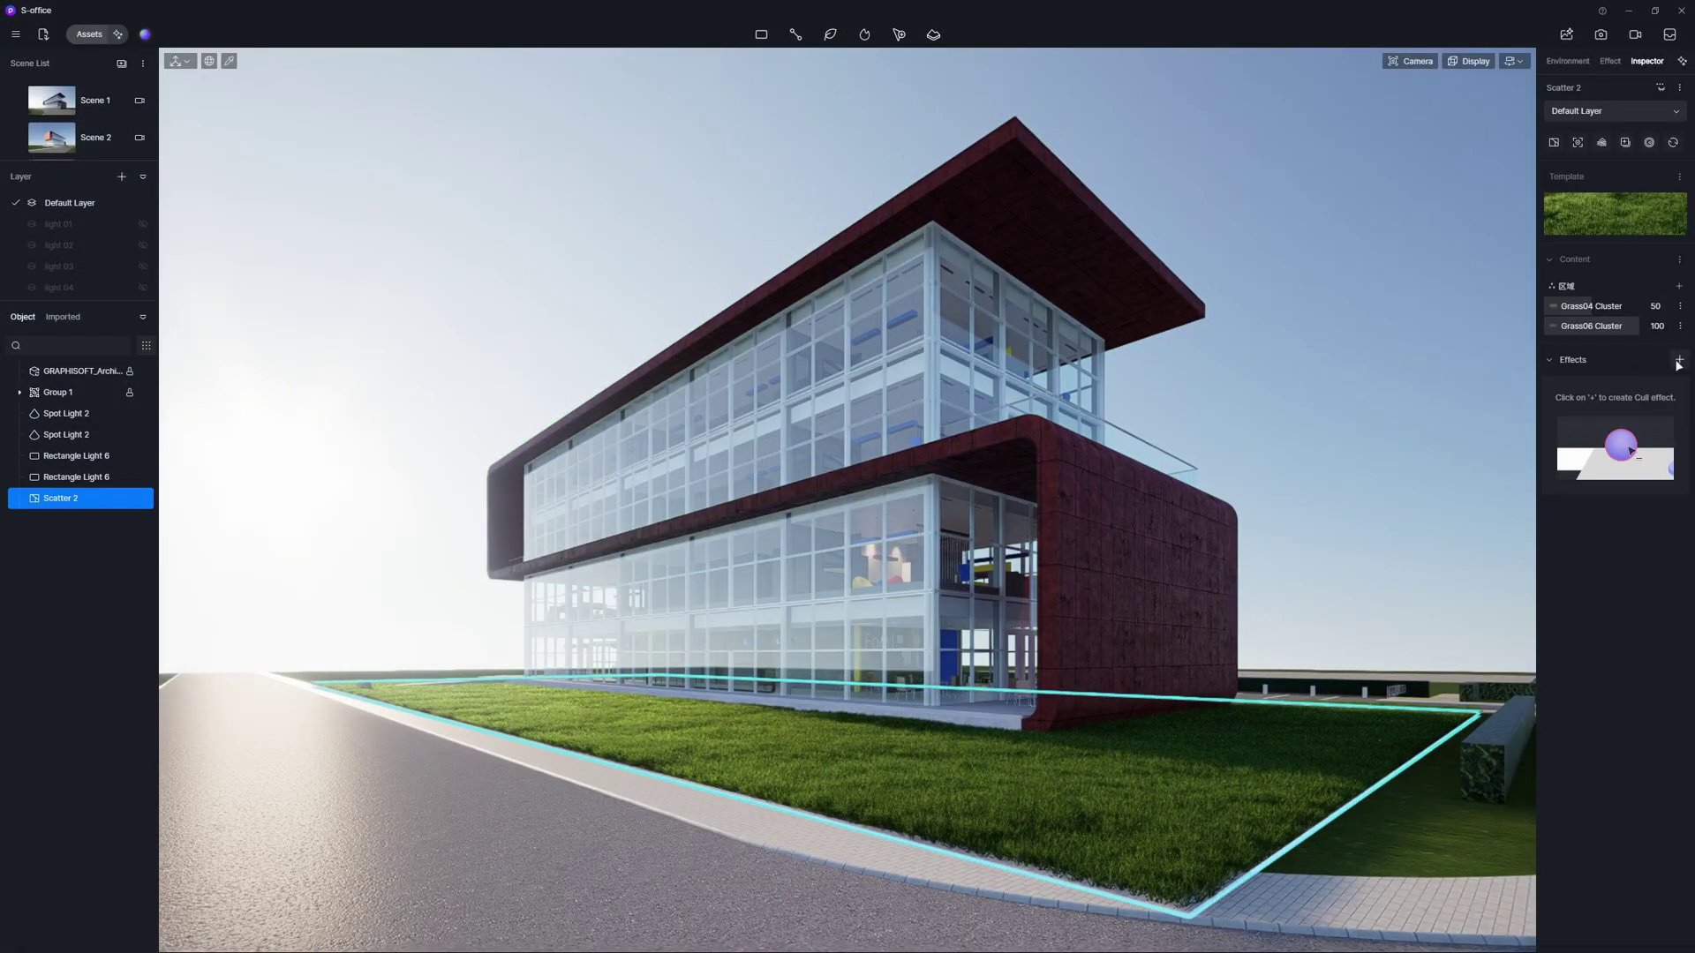
Draw a reshuffled row of trees along the roadside with the vegetation path tool
key("Escape")
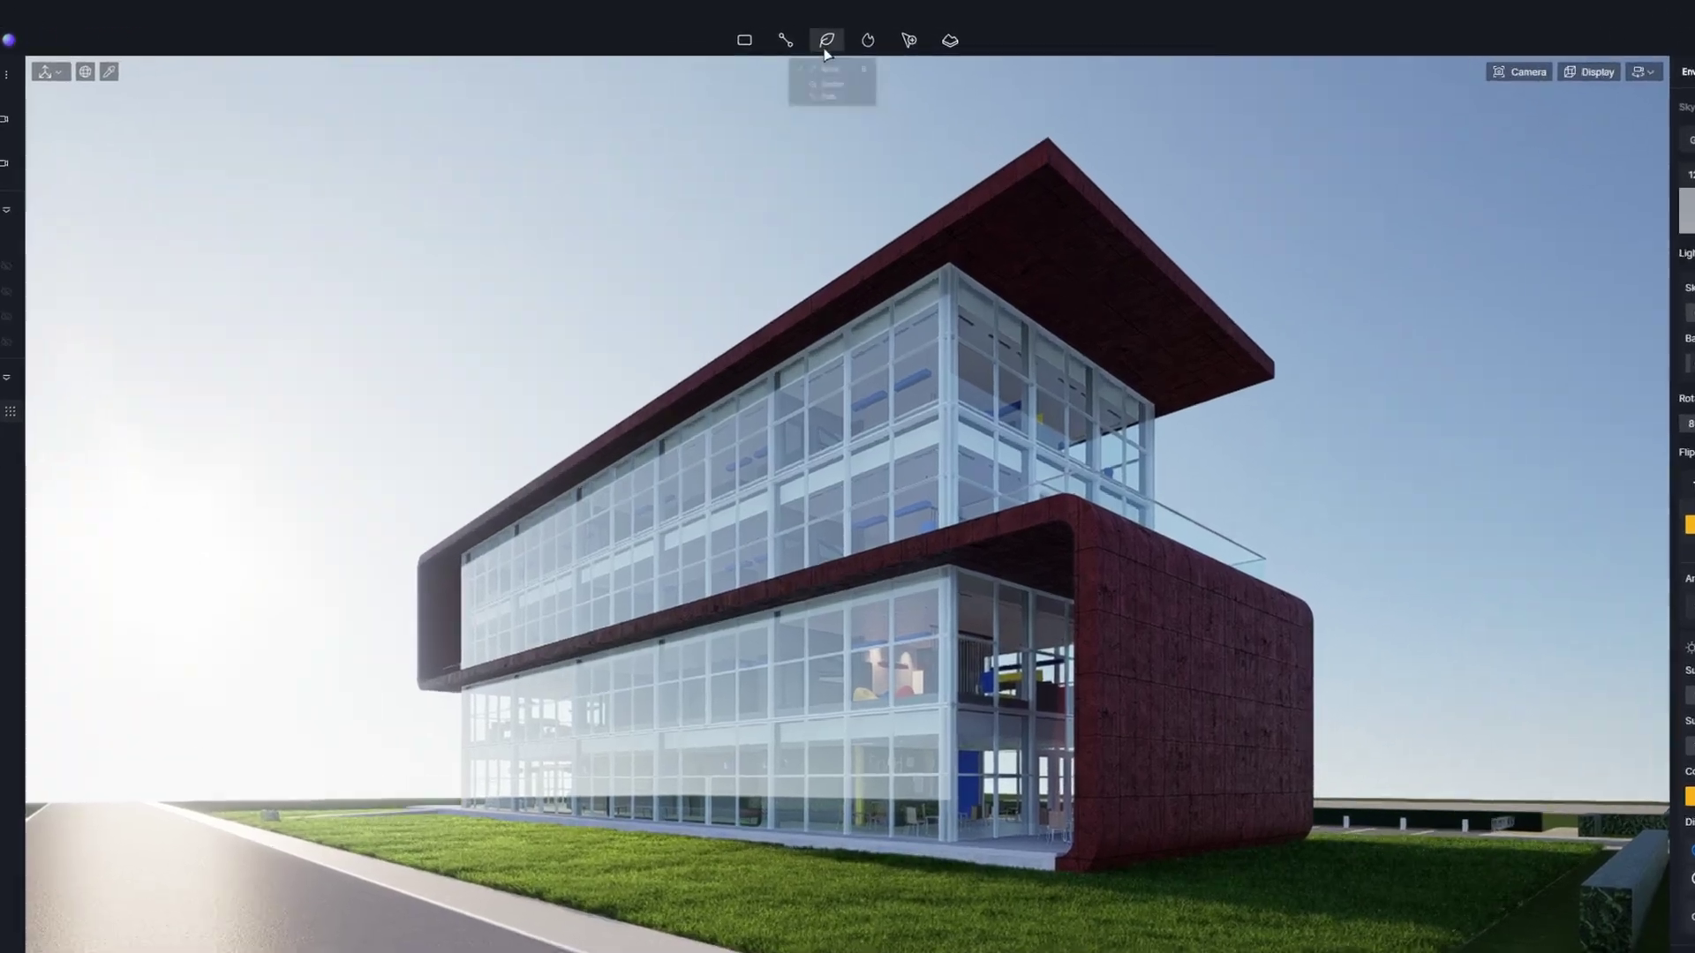
left_click(830, 35)
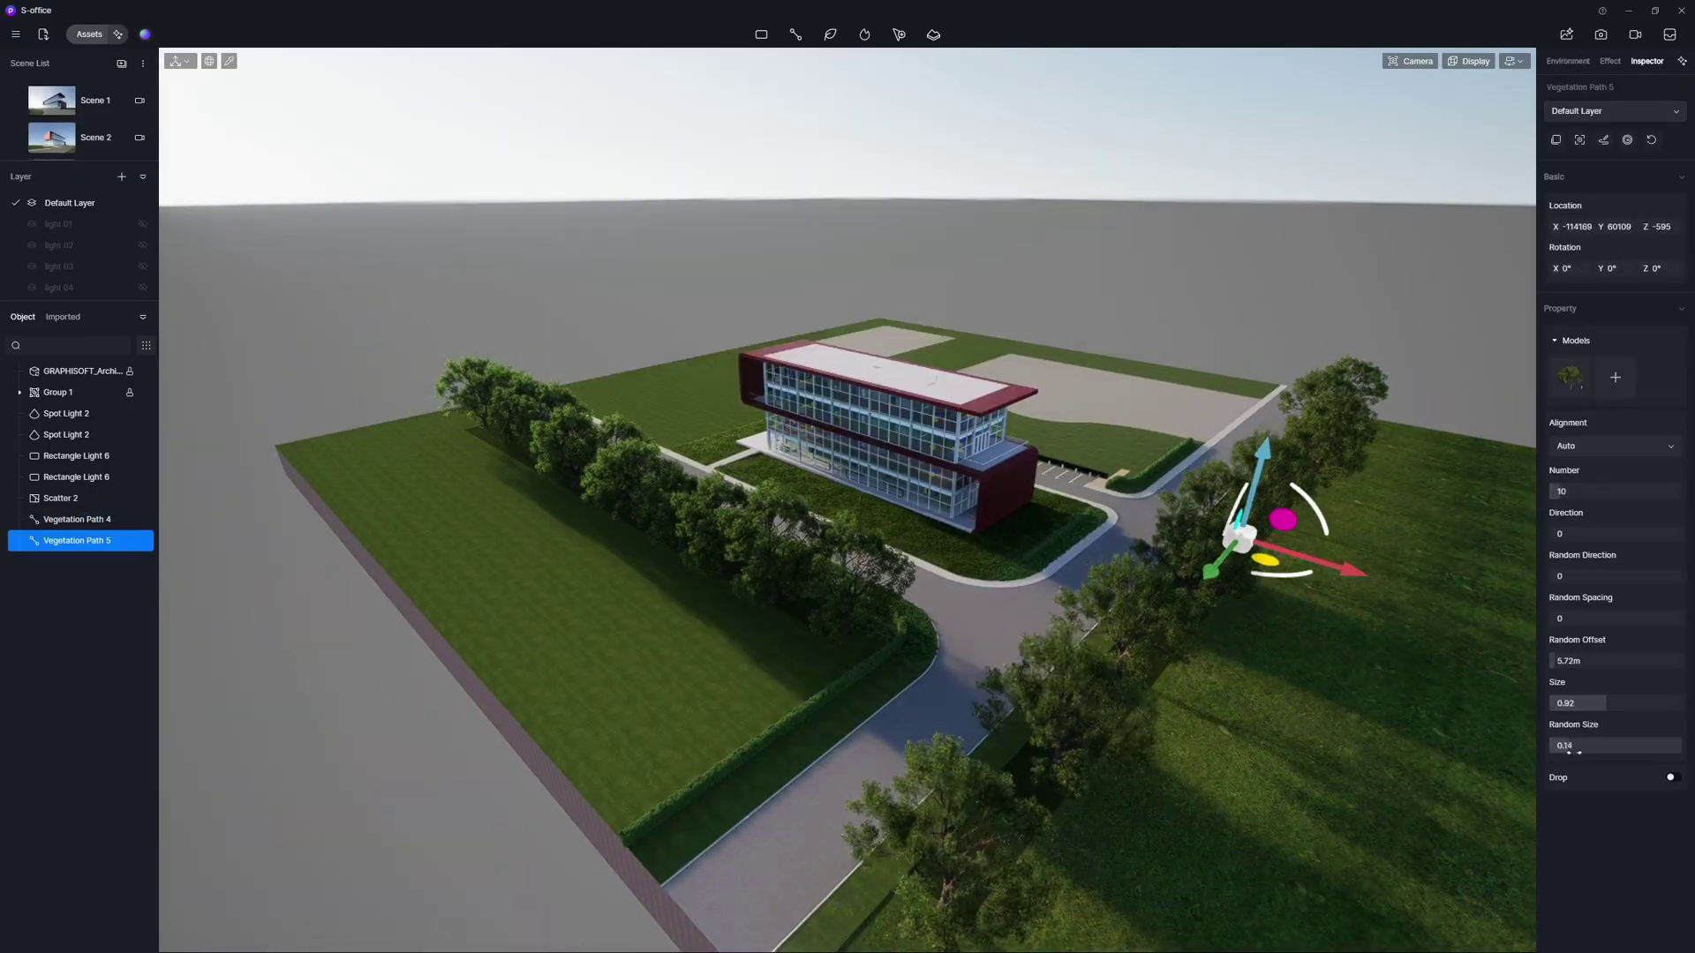
left_click(1401, 586)
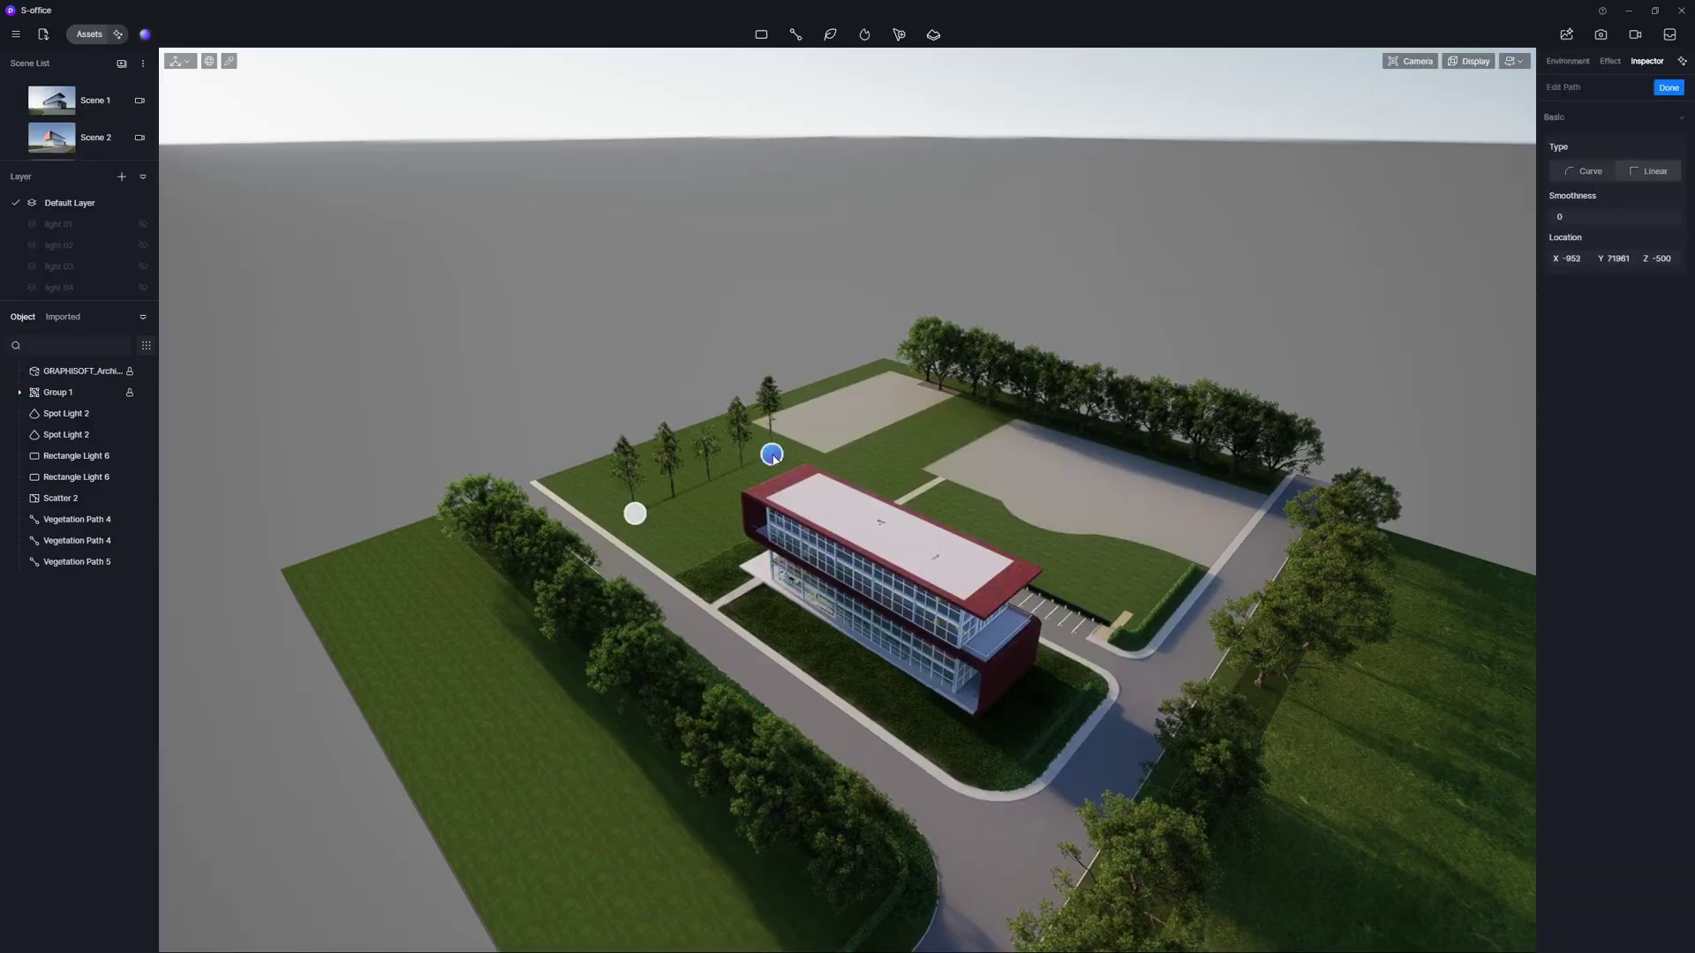
right_click(773, 455)
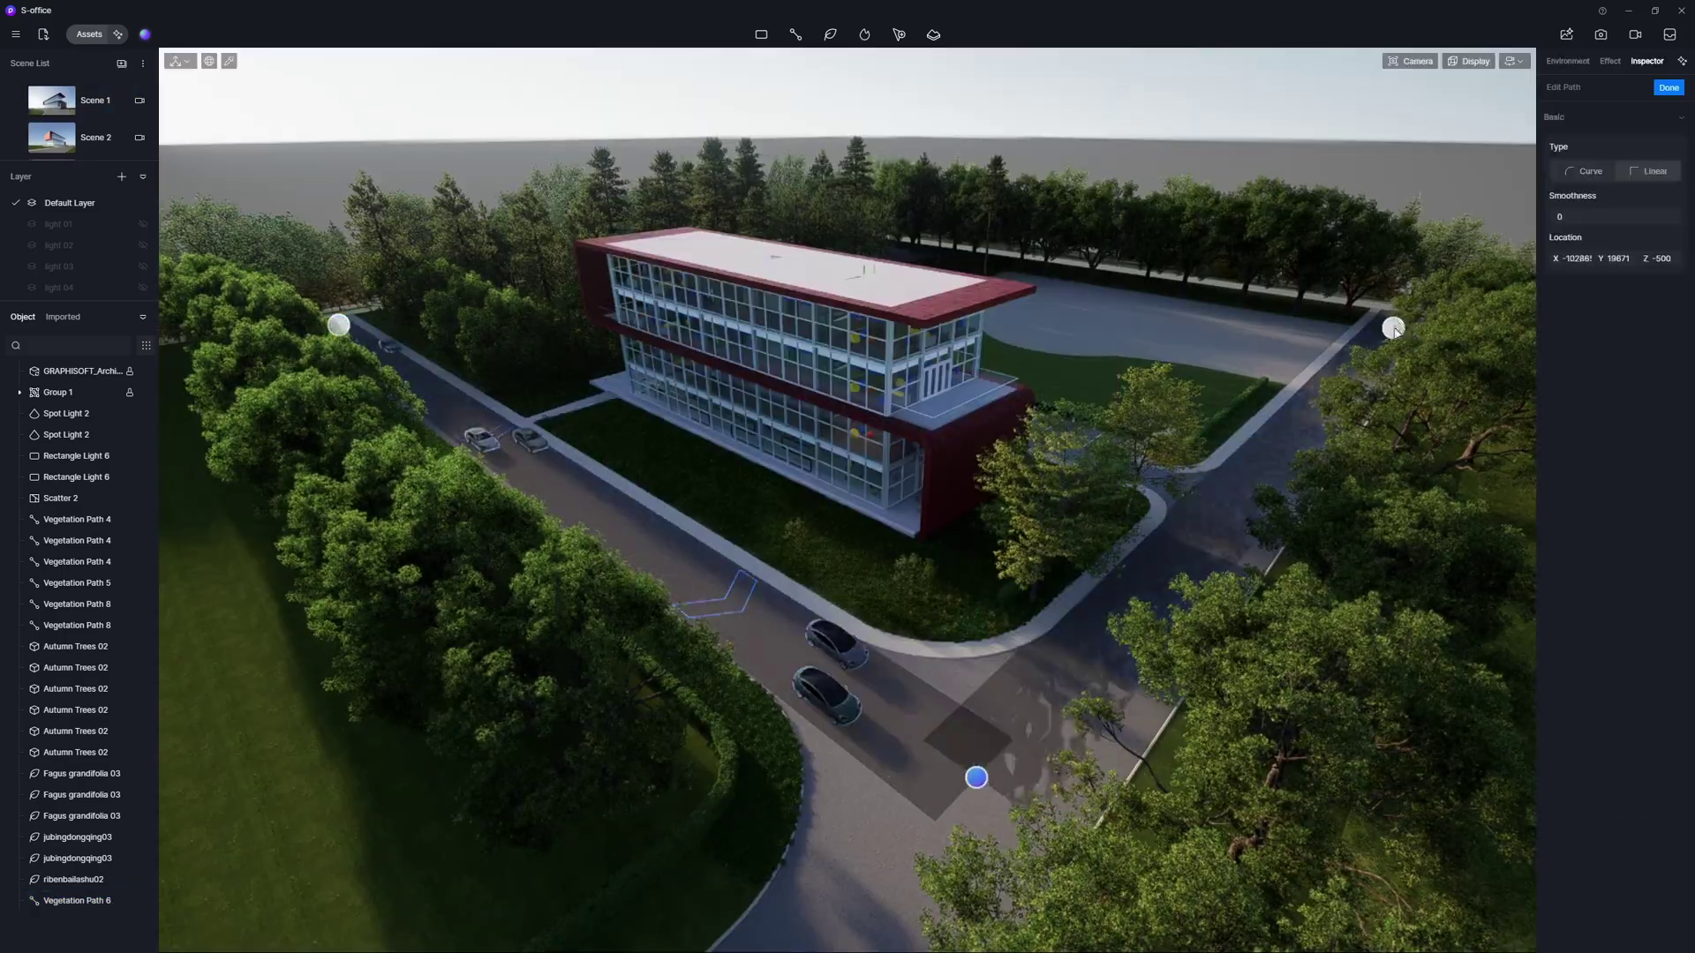
Set the vehicle path to lane 2, Direction A, speed 22
left_click(1591, 565)
left_click(1559, 704)
left_click_drag(1580, 784, 1561, 788)
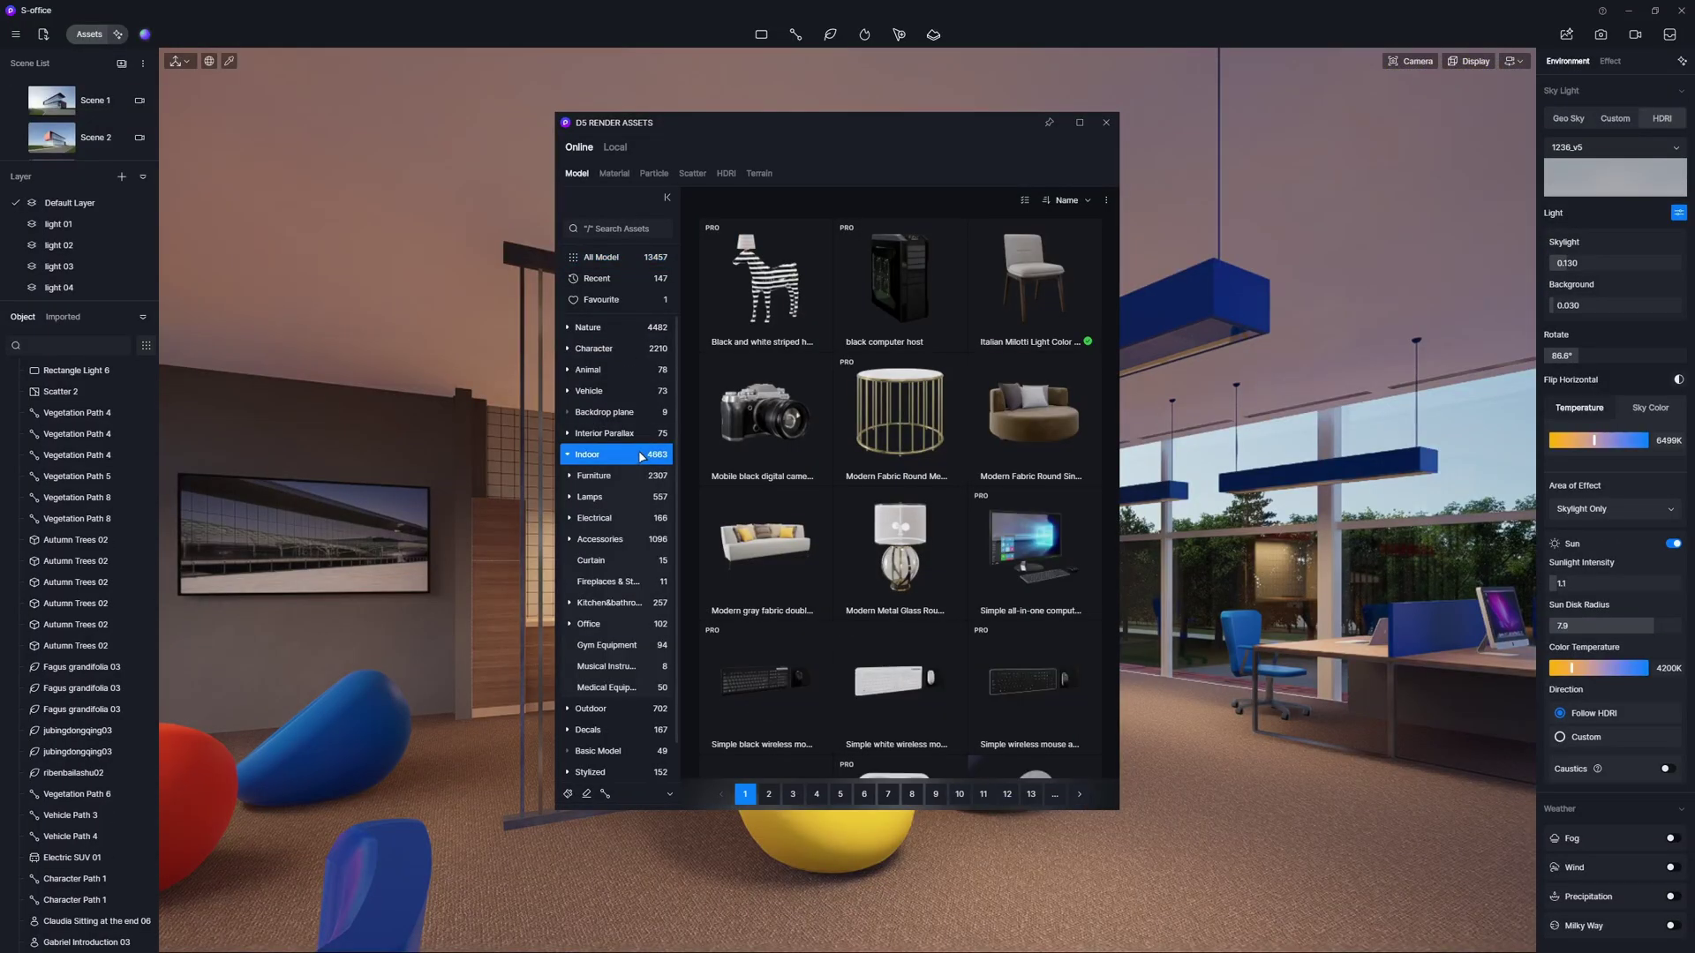
Add a round wooden coffee table, a storage unit and potted plants to the lounge
left_click(634, 520)
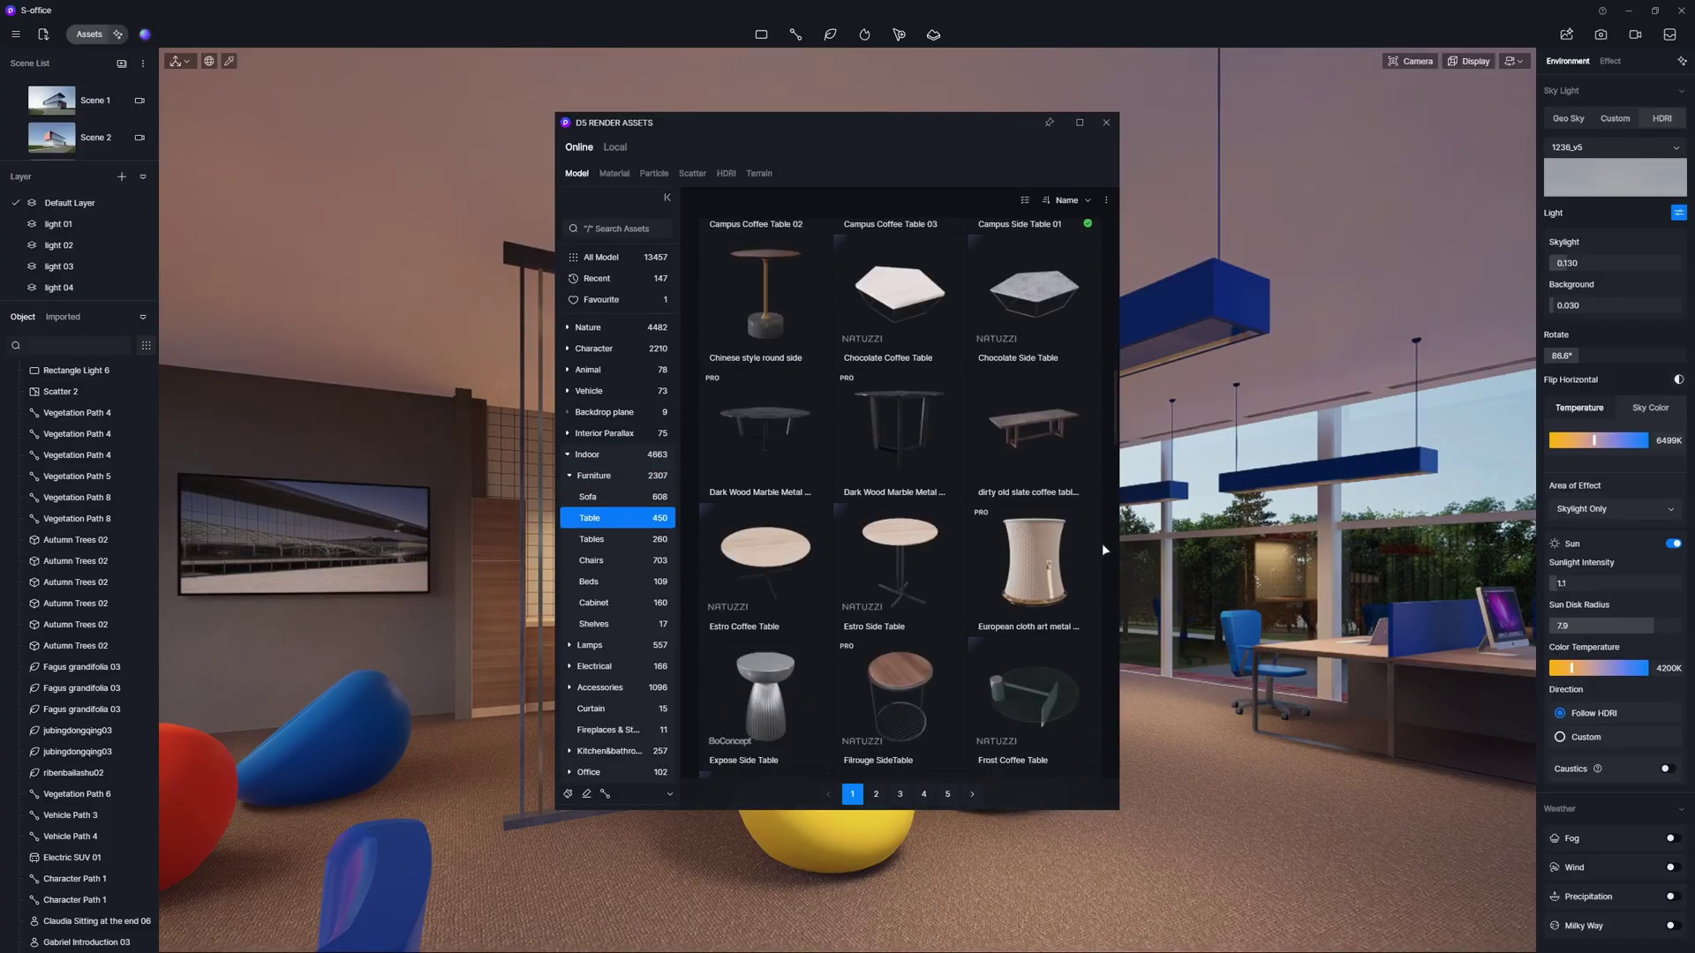
left_click(765, 565)
left_click(1132, 876)
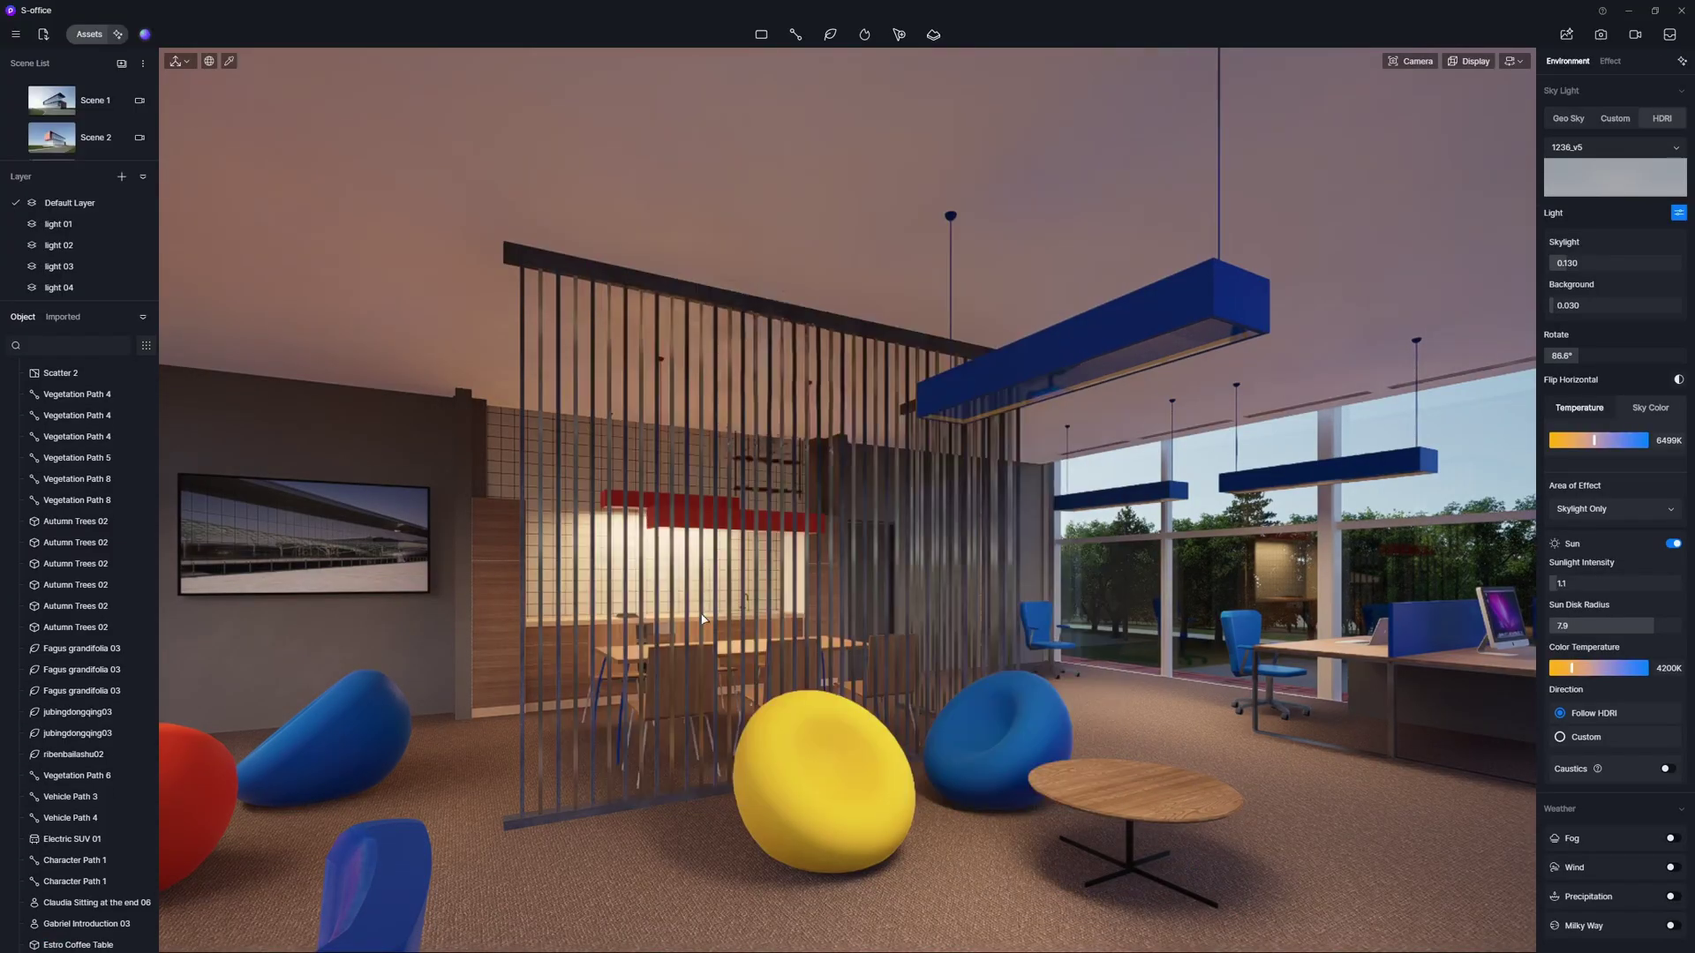
left_click(609, 583)
scroll(901, 529, "down", 1)
scroll(1103, 618, "down", 5)
left_click(1067, 565)
left_click(1139, 759)
left_click(1093, 618)
Place the architect book set on the shelving and a throw pillow on the yellow beanbag
left_click(1084, 711)
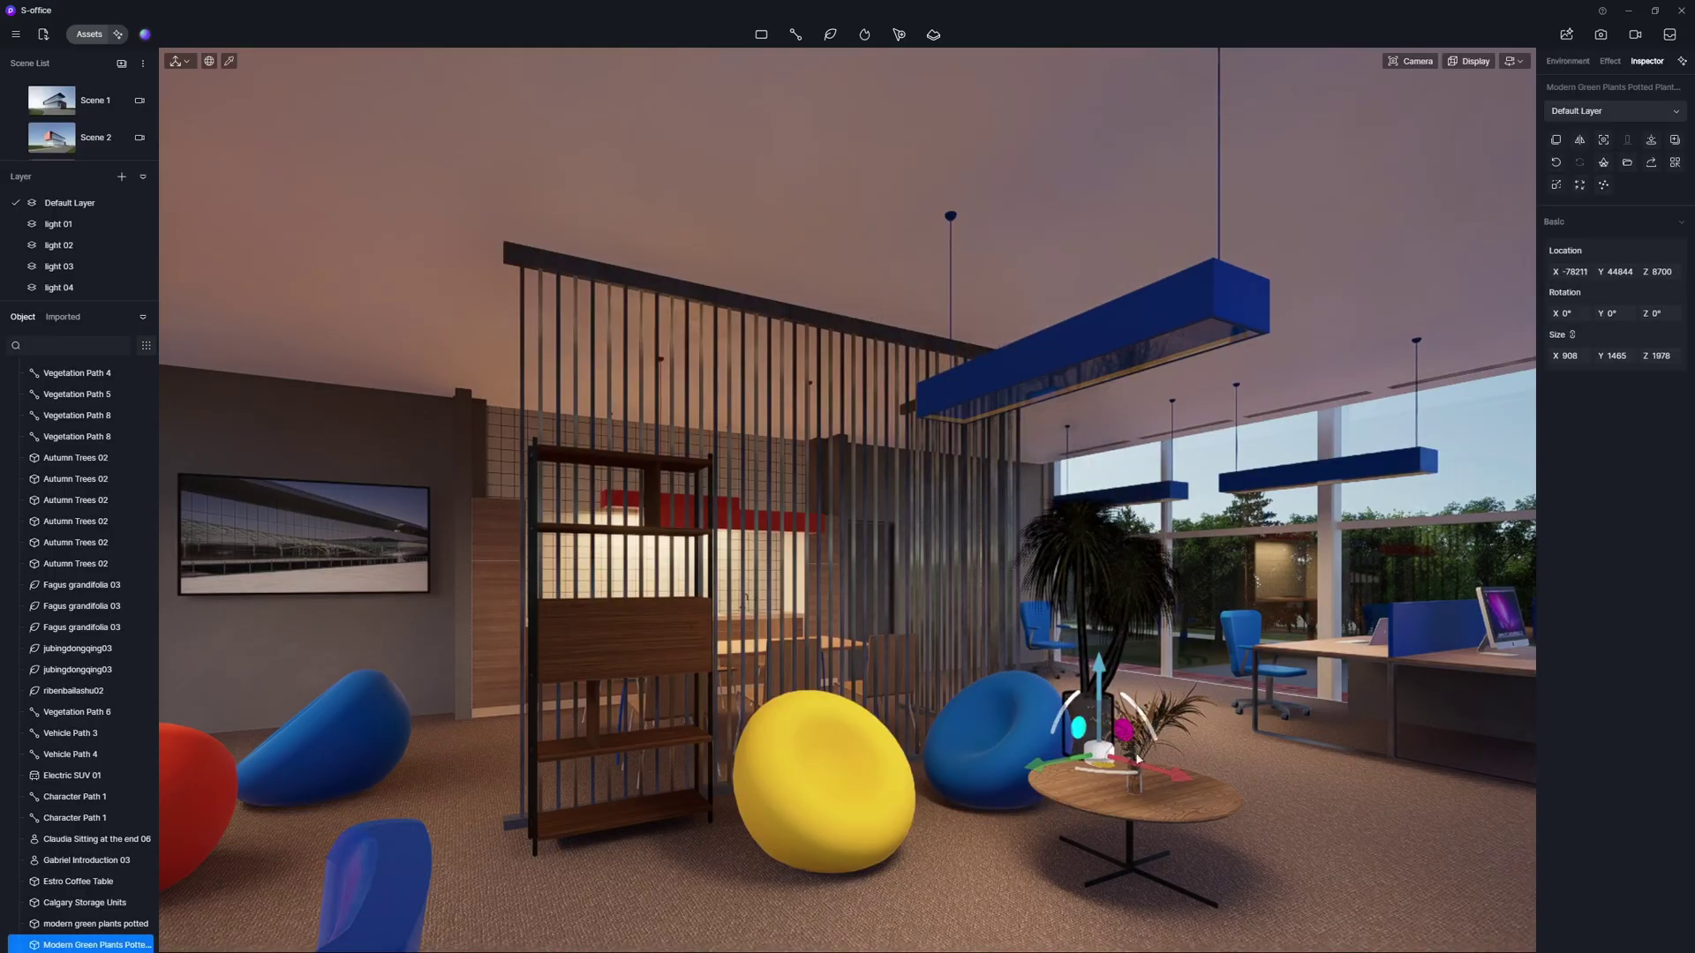
left_click(591, 521)
left_click(894, 455)
left_click(618, 706)
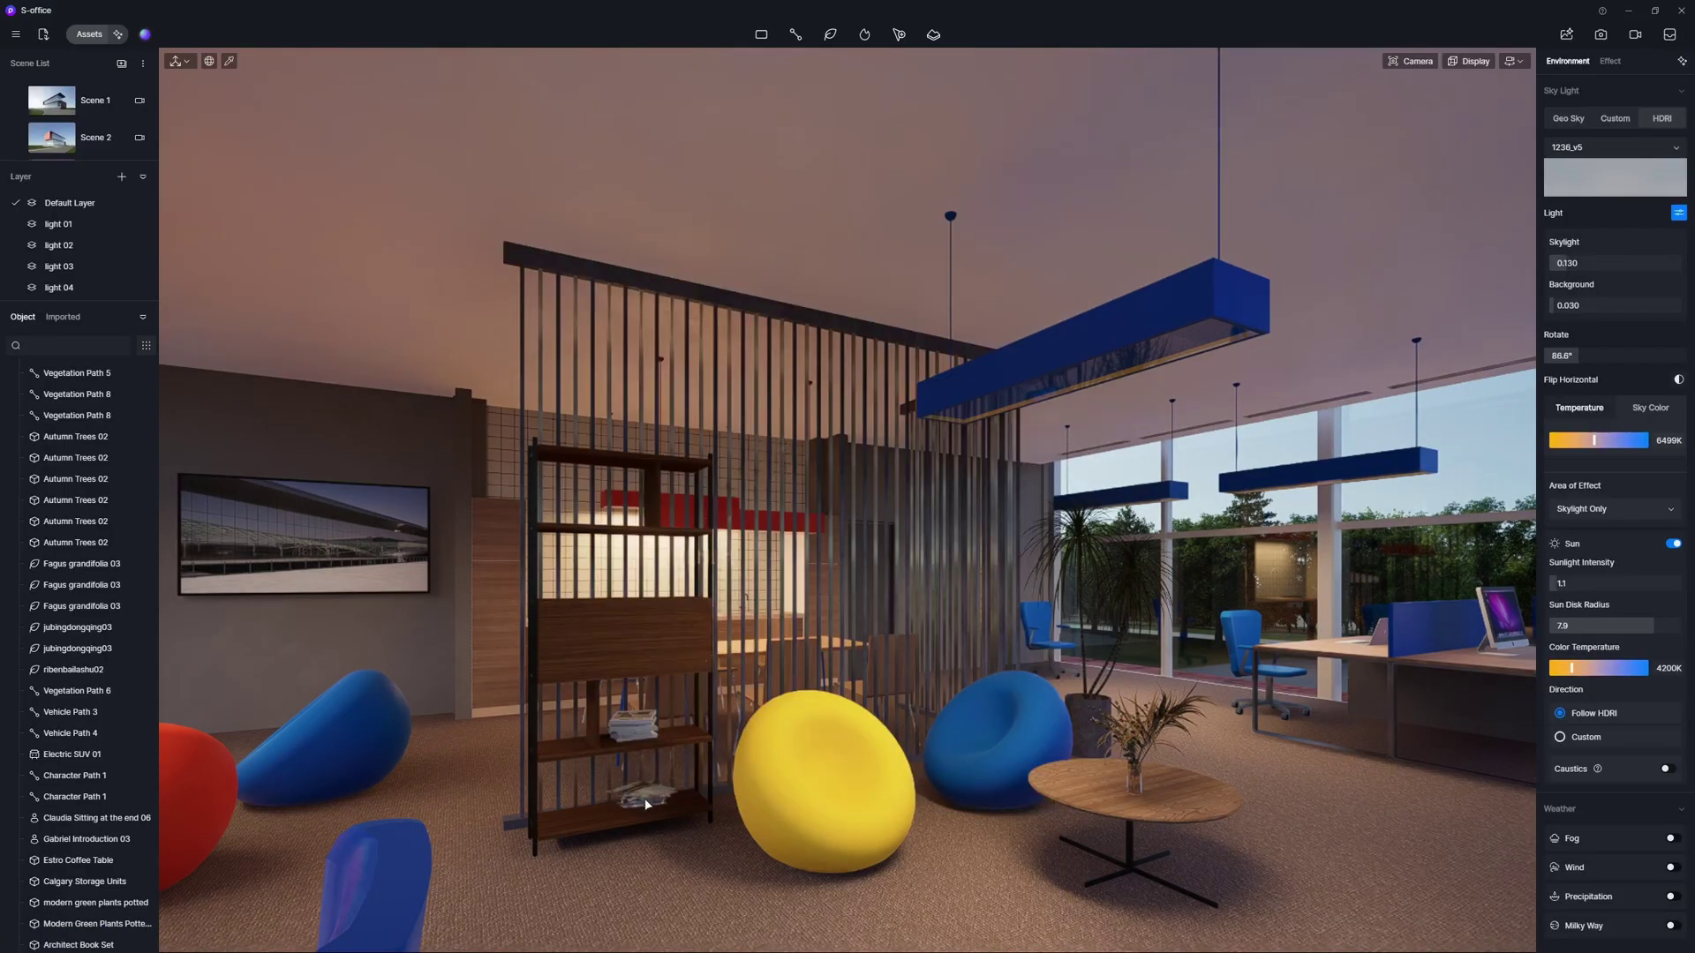
left_click(840, 794)
scroll(794, 486, "down", 3)
scroll(794, 485, "down", 1)
left_click(787, 488)
left_click(821, 759)
Set the Scene 1 exterior camera to 85° field of view and 16:9 aspect ratio
left_click(62, 101)
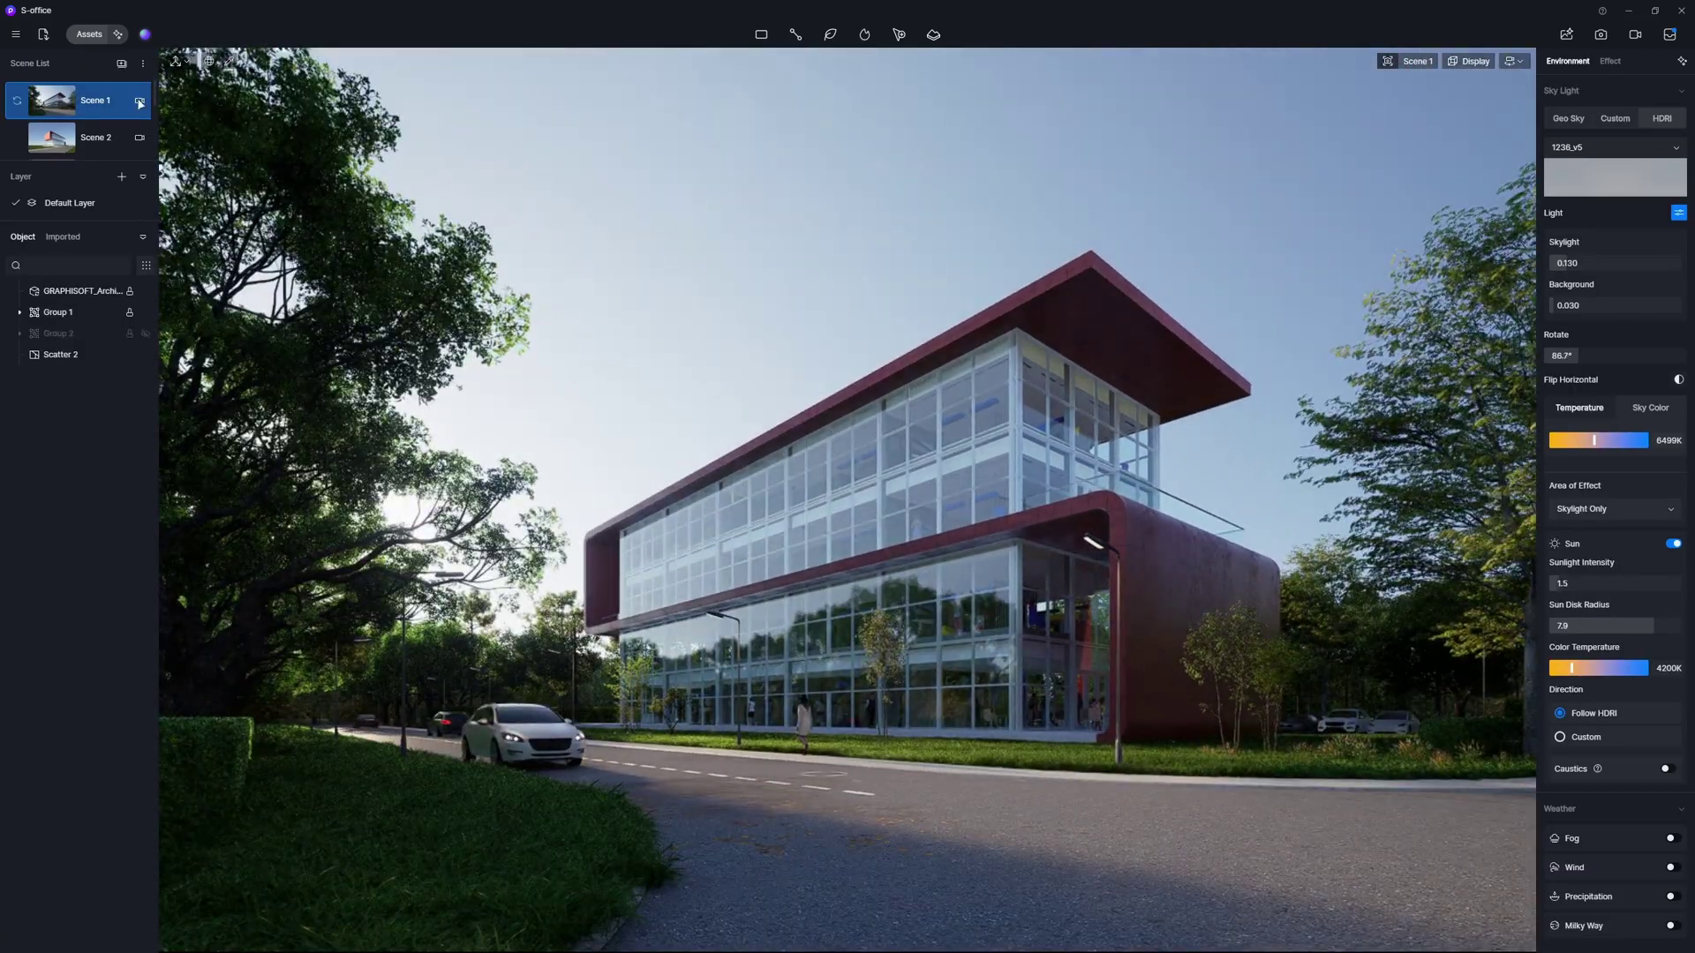
left_click(140, 102)
left_click_drag(1619, 551, 1615, 552)
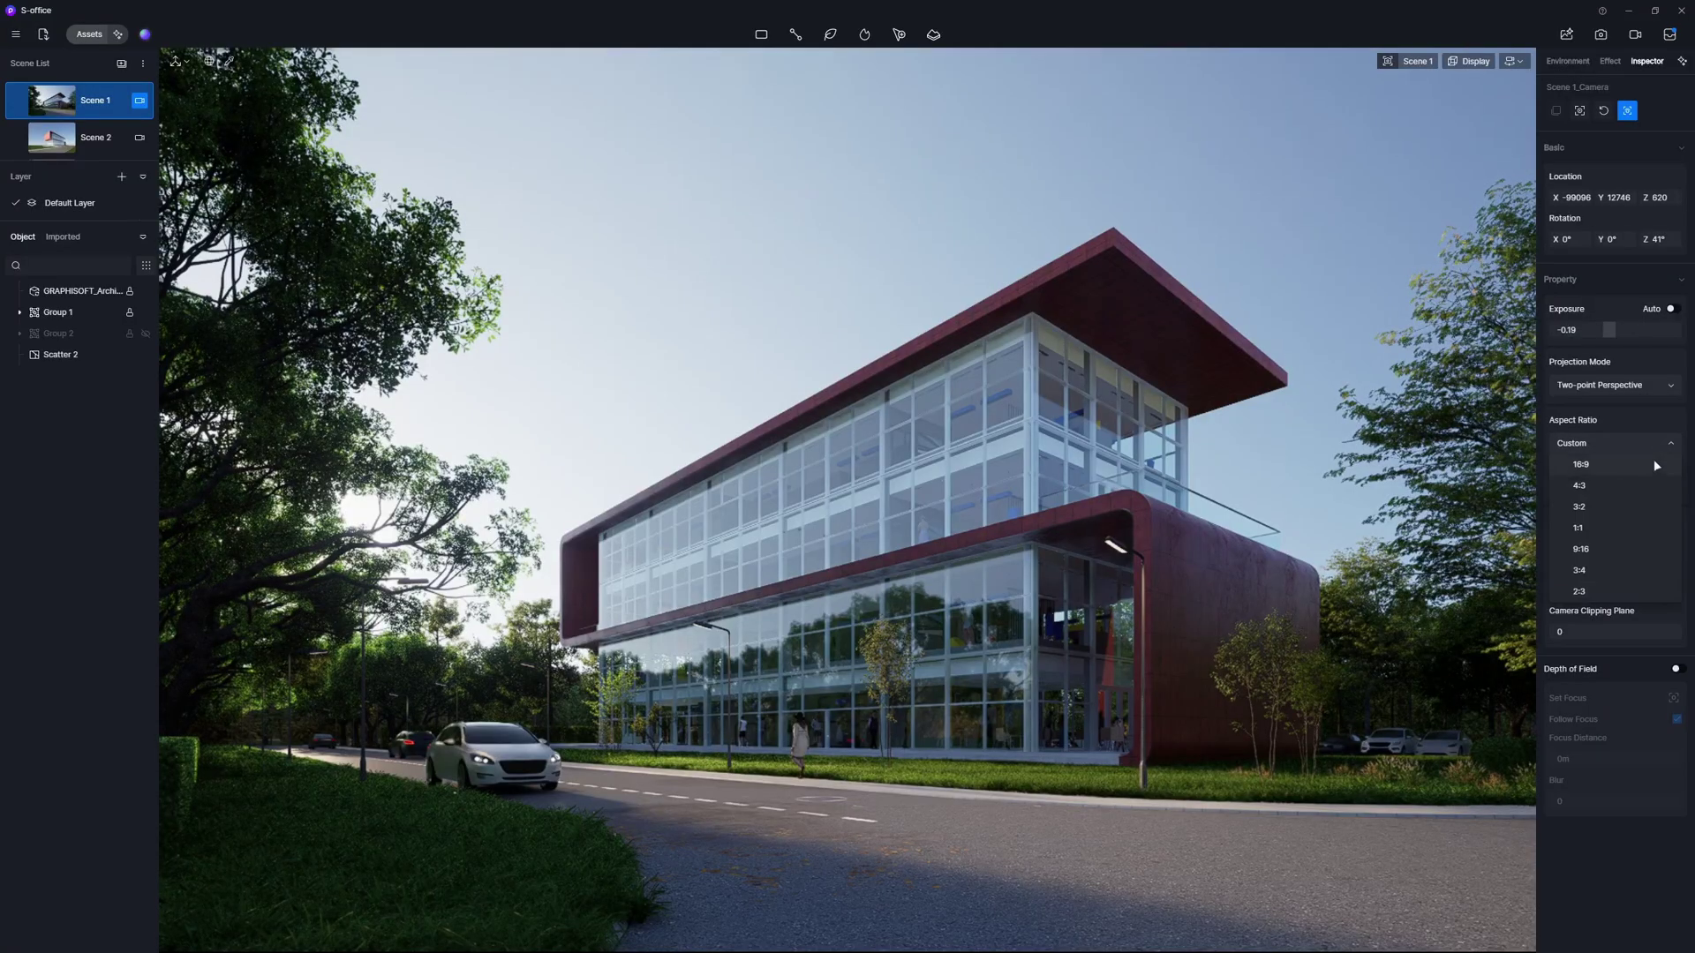
left_click(1655, 464)
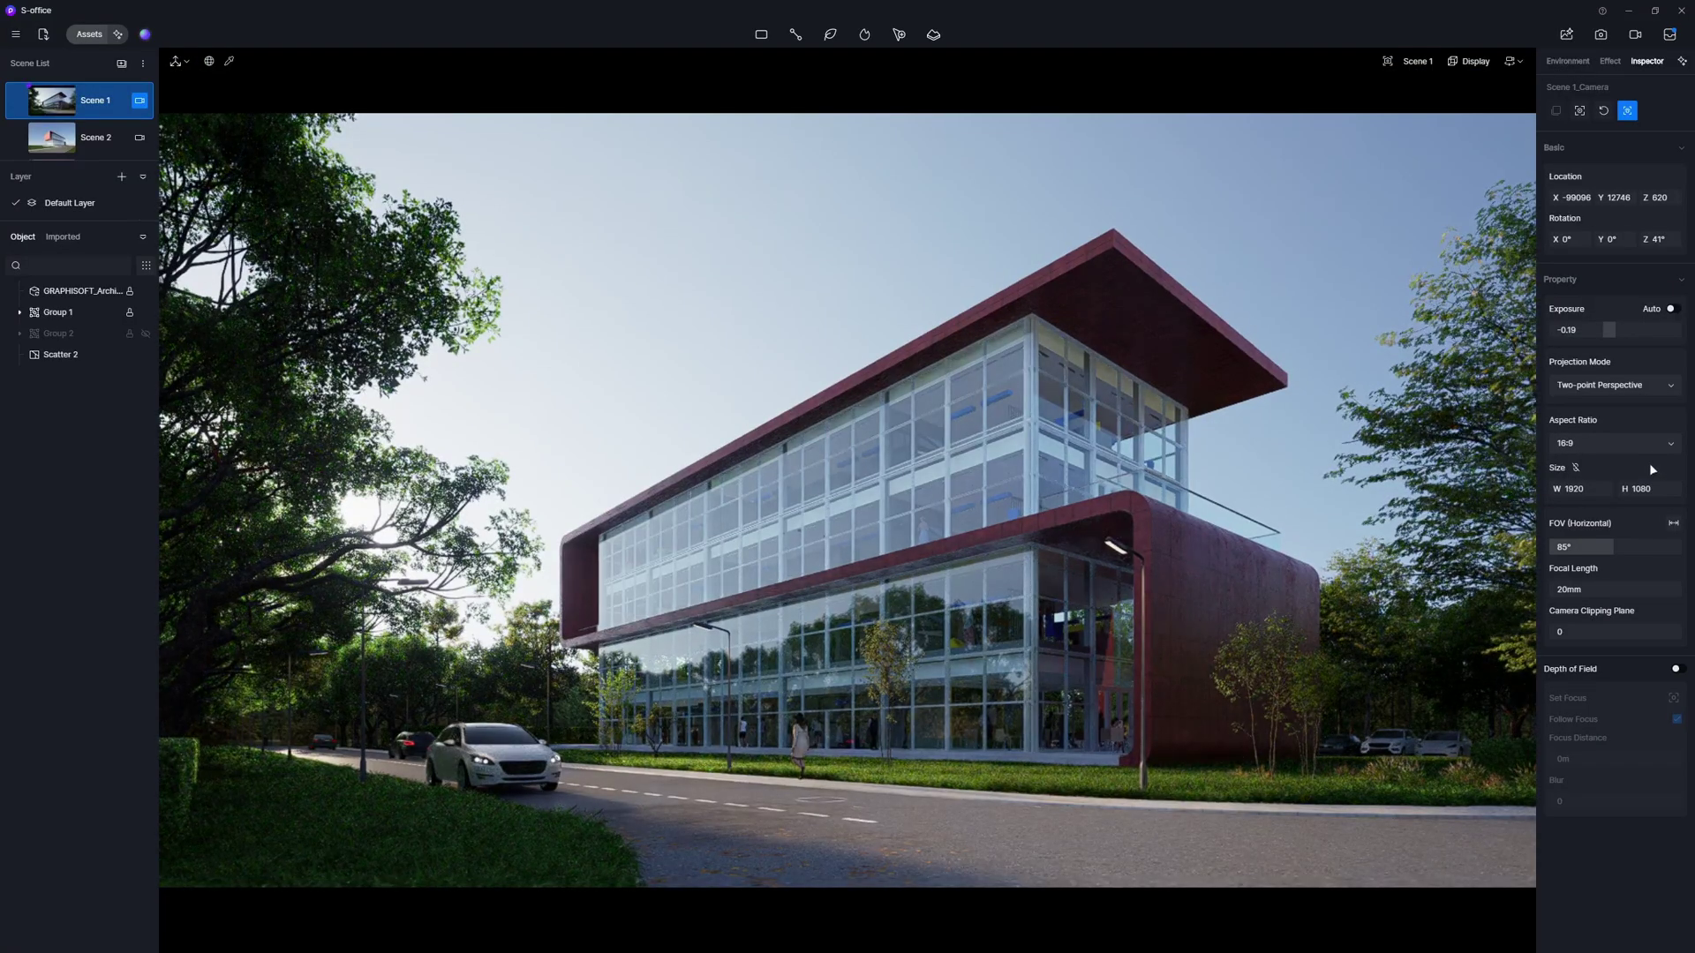
left_click(139, 101)
left_click(1604, 37)
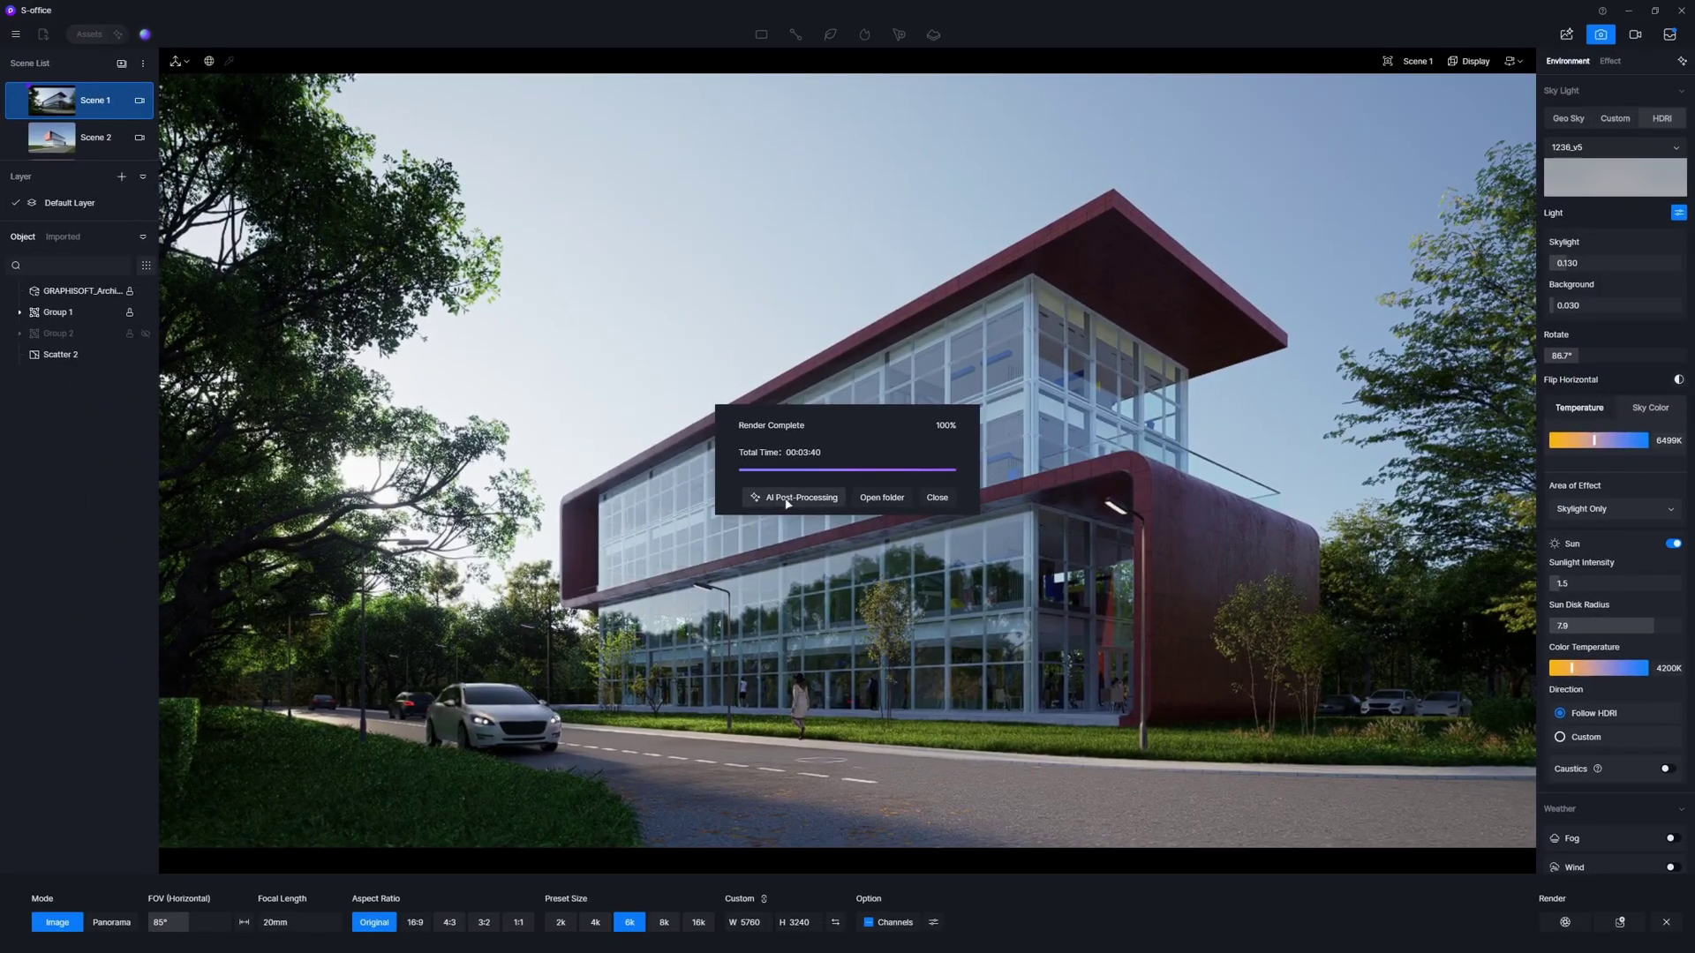
Create a watercolour AI style-transfer version of the finished render
left_click(788, 501)
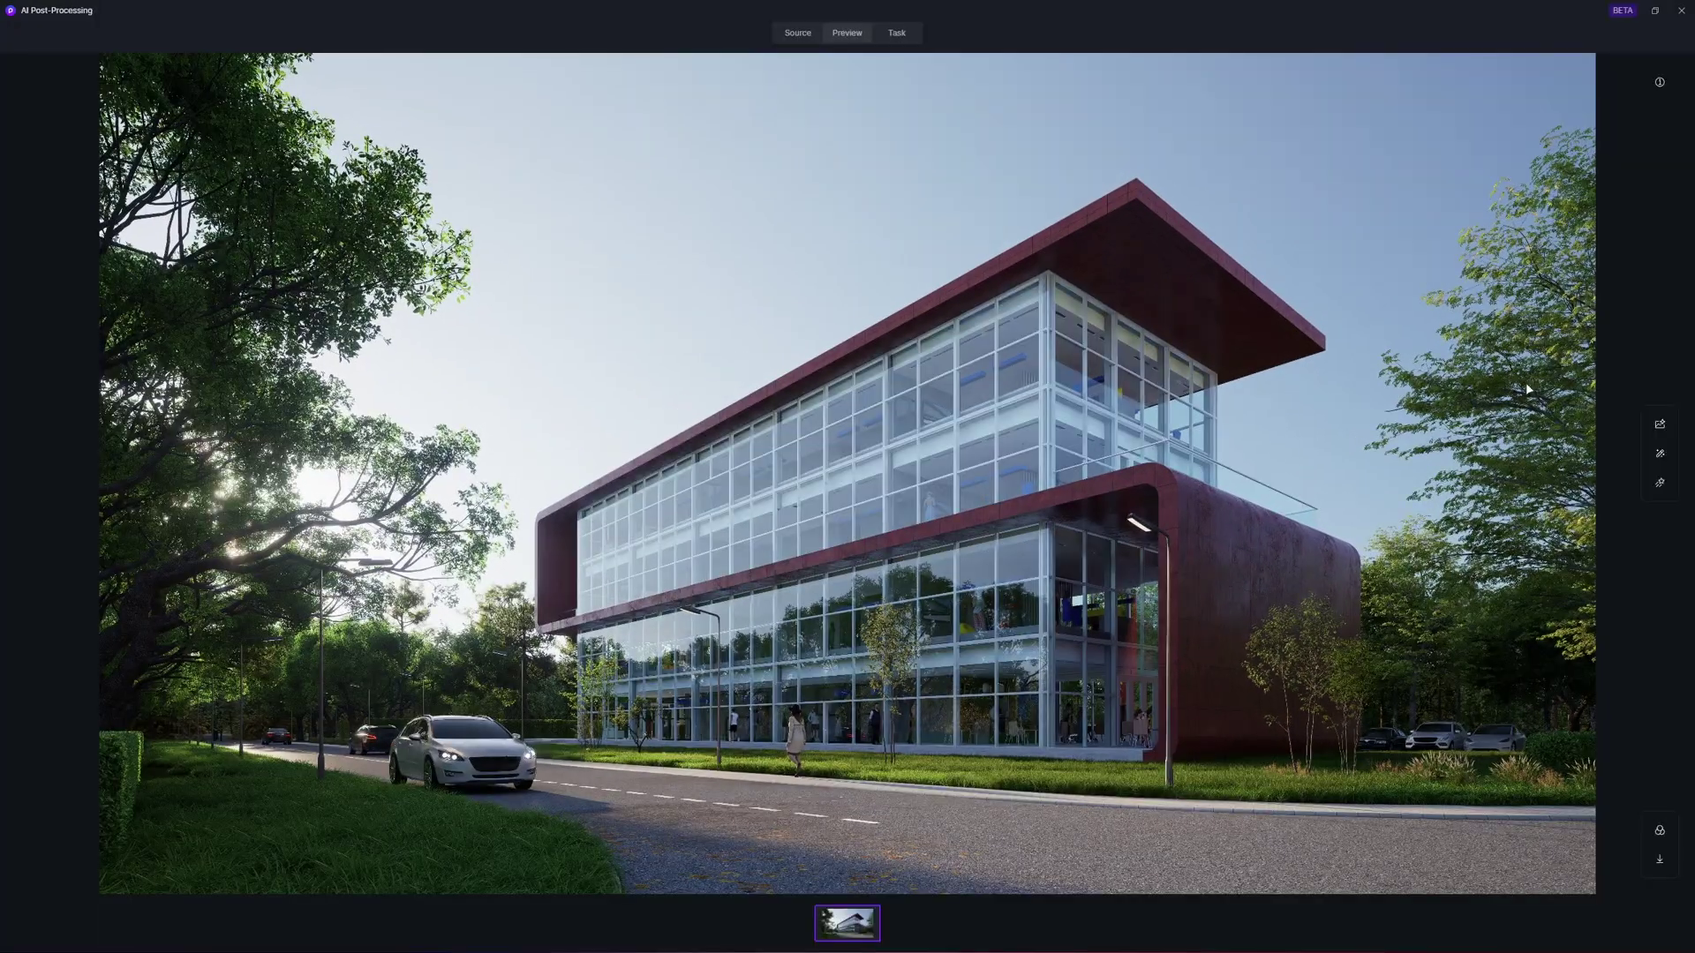
left_click(1660, 457)
left_click(1488, 643)
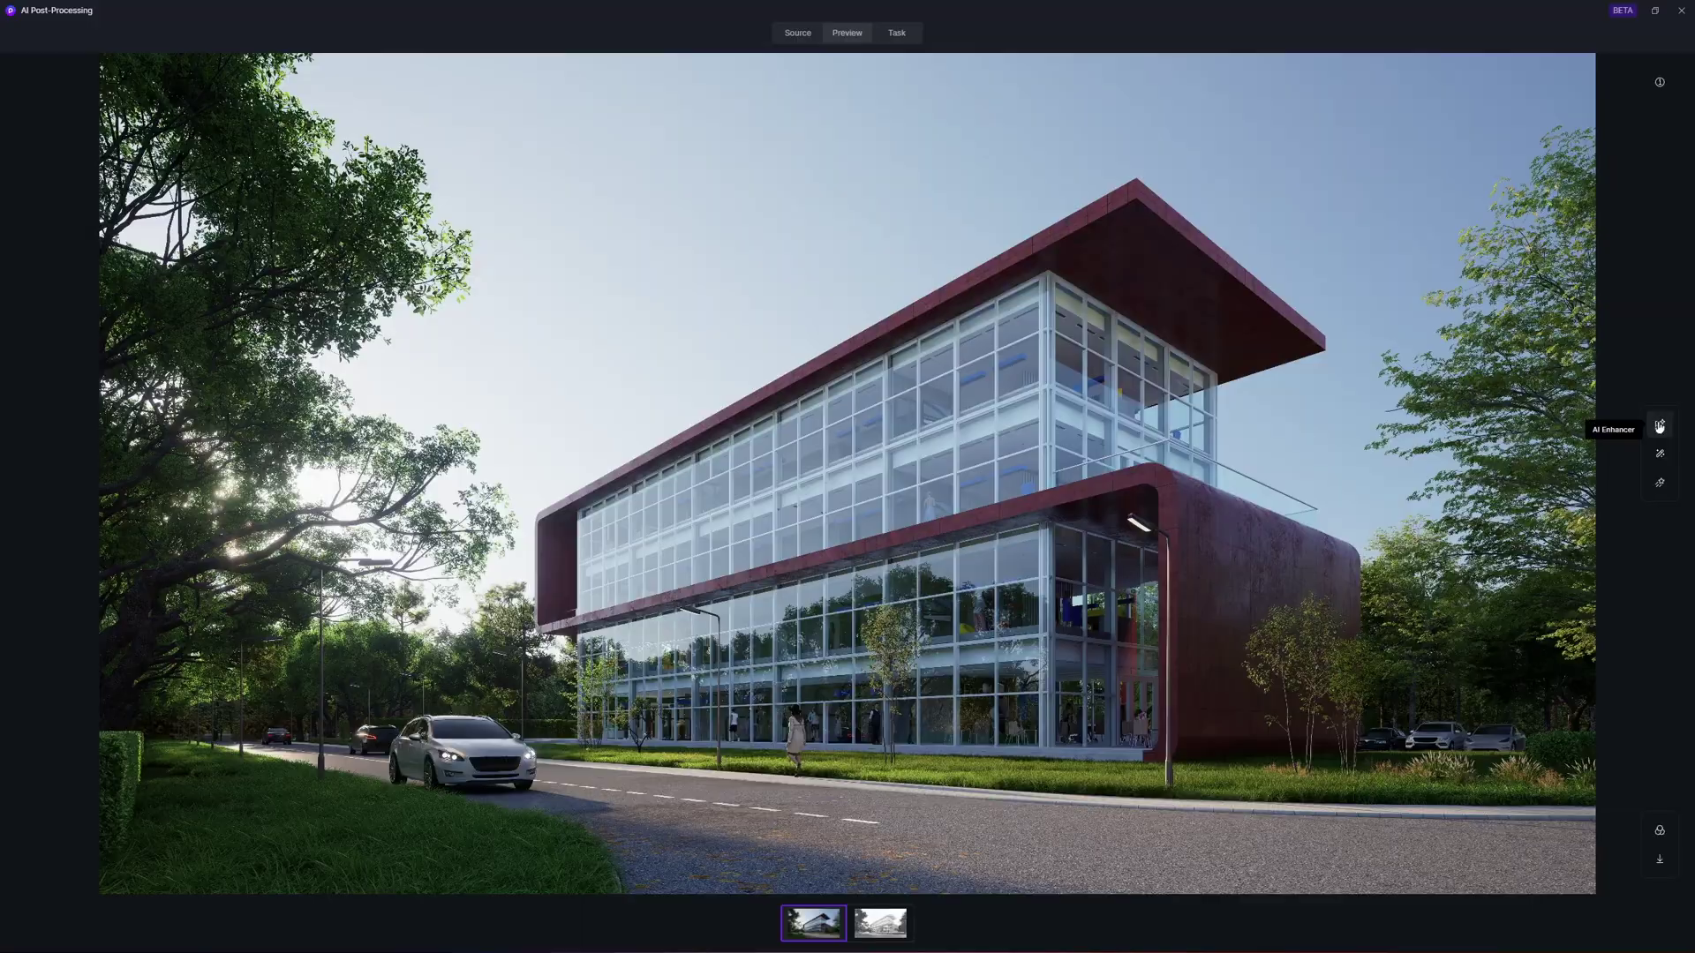
Generate an AI-enhanced version of the render
left_click(1660, 425)
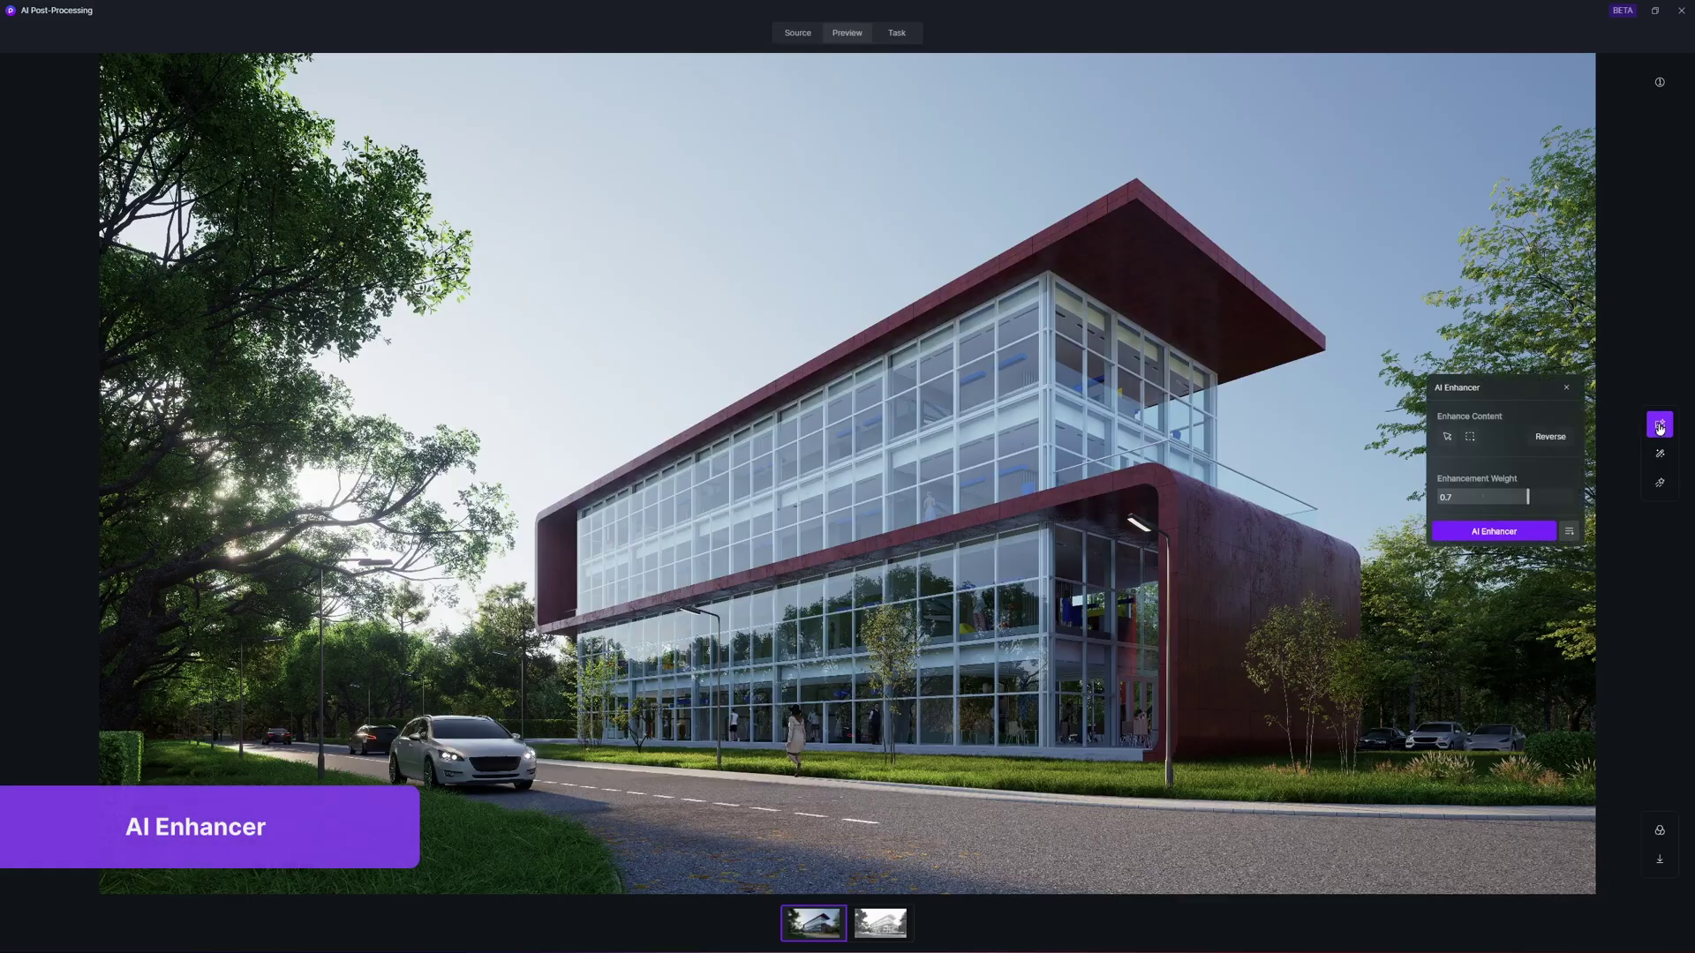
left_click(1499, 532)
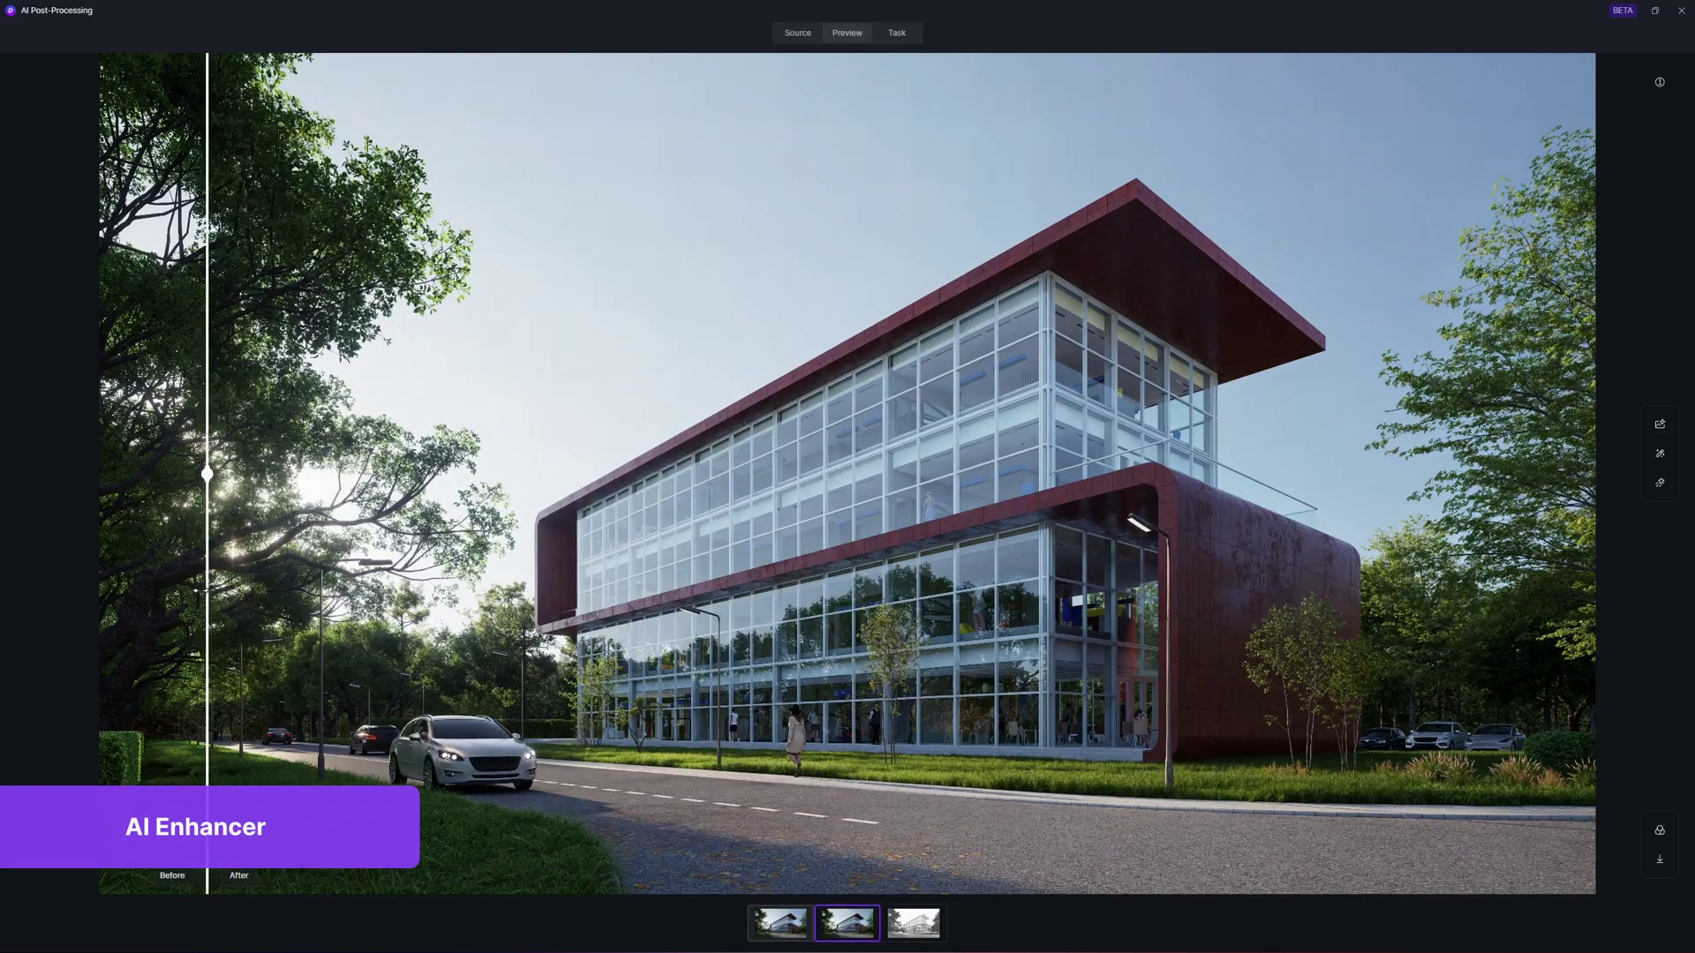
scroll(504, 653, "up", 3)
scroll(504, 653, "up", 2)
scroll(504, 653, "up", 3)
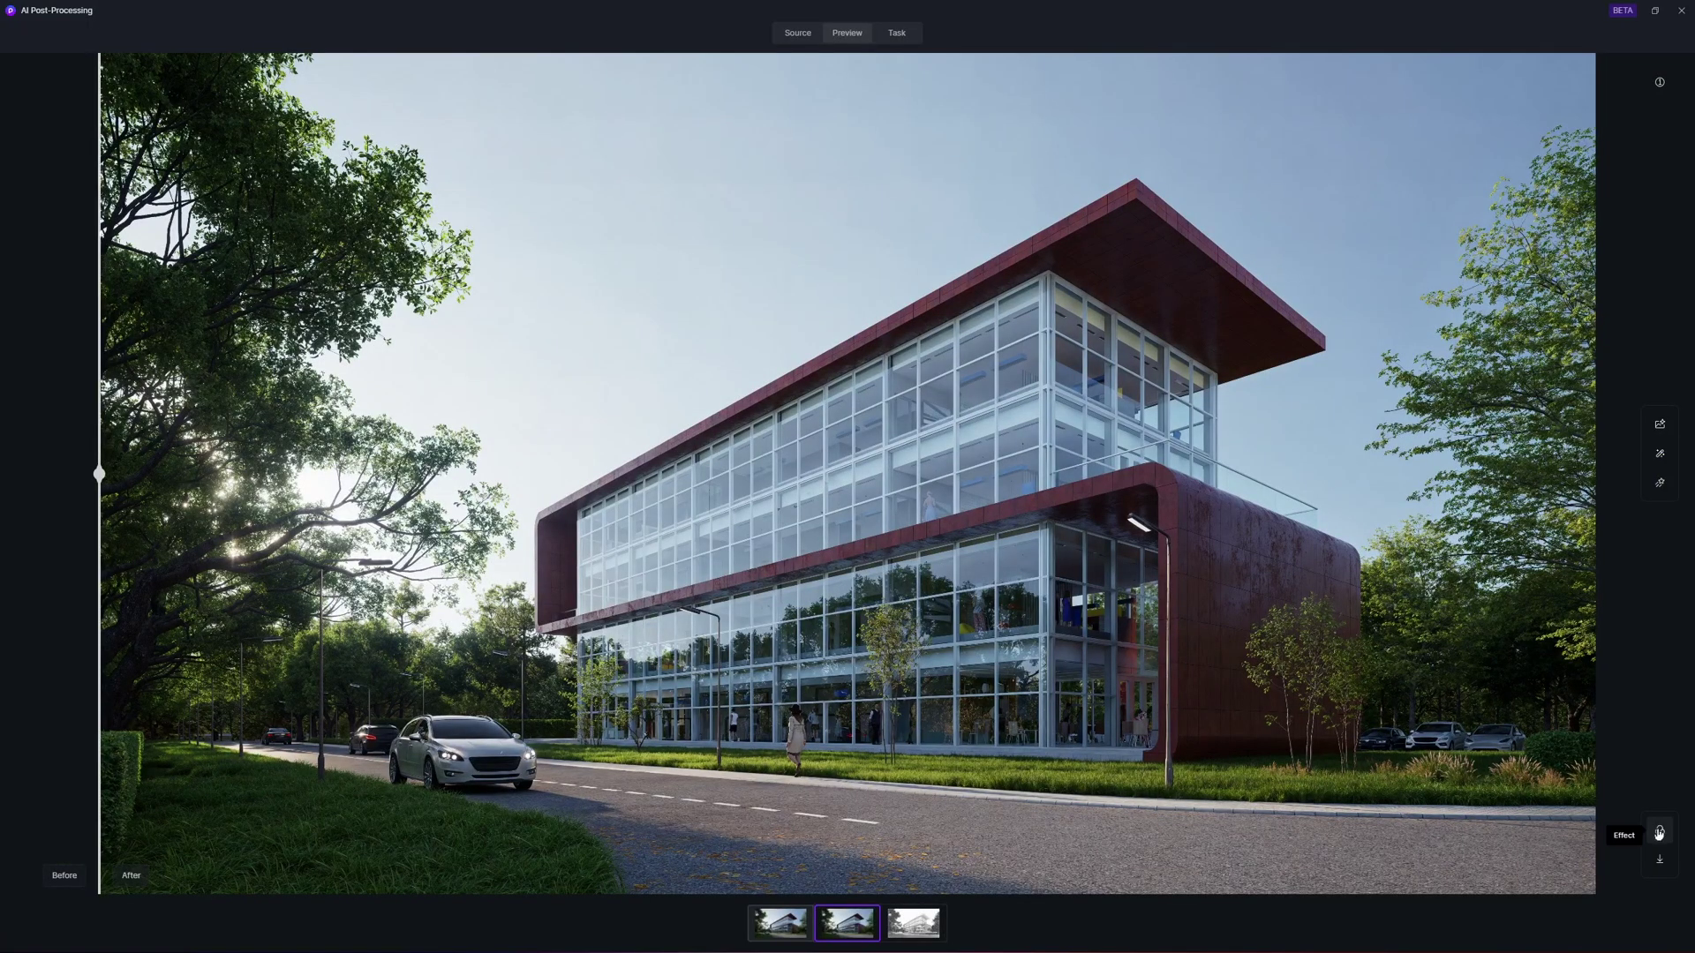
Apply Motion Blur with Tail Light to the car and pedestrian, then compare before and after
left_click(1658, 832)
left_click(1408, 737)
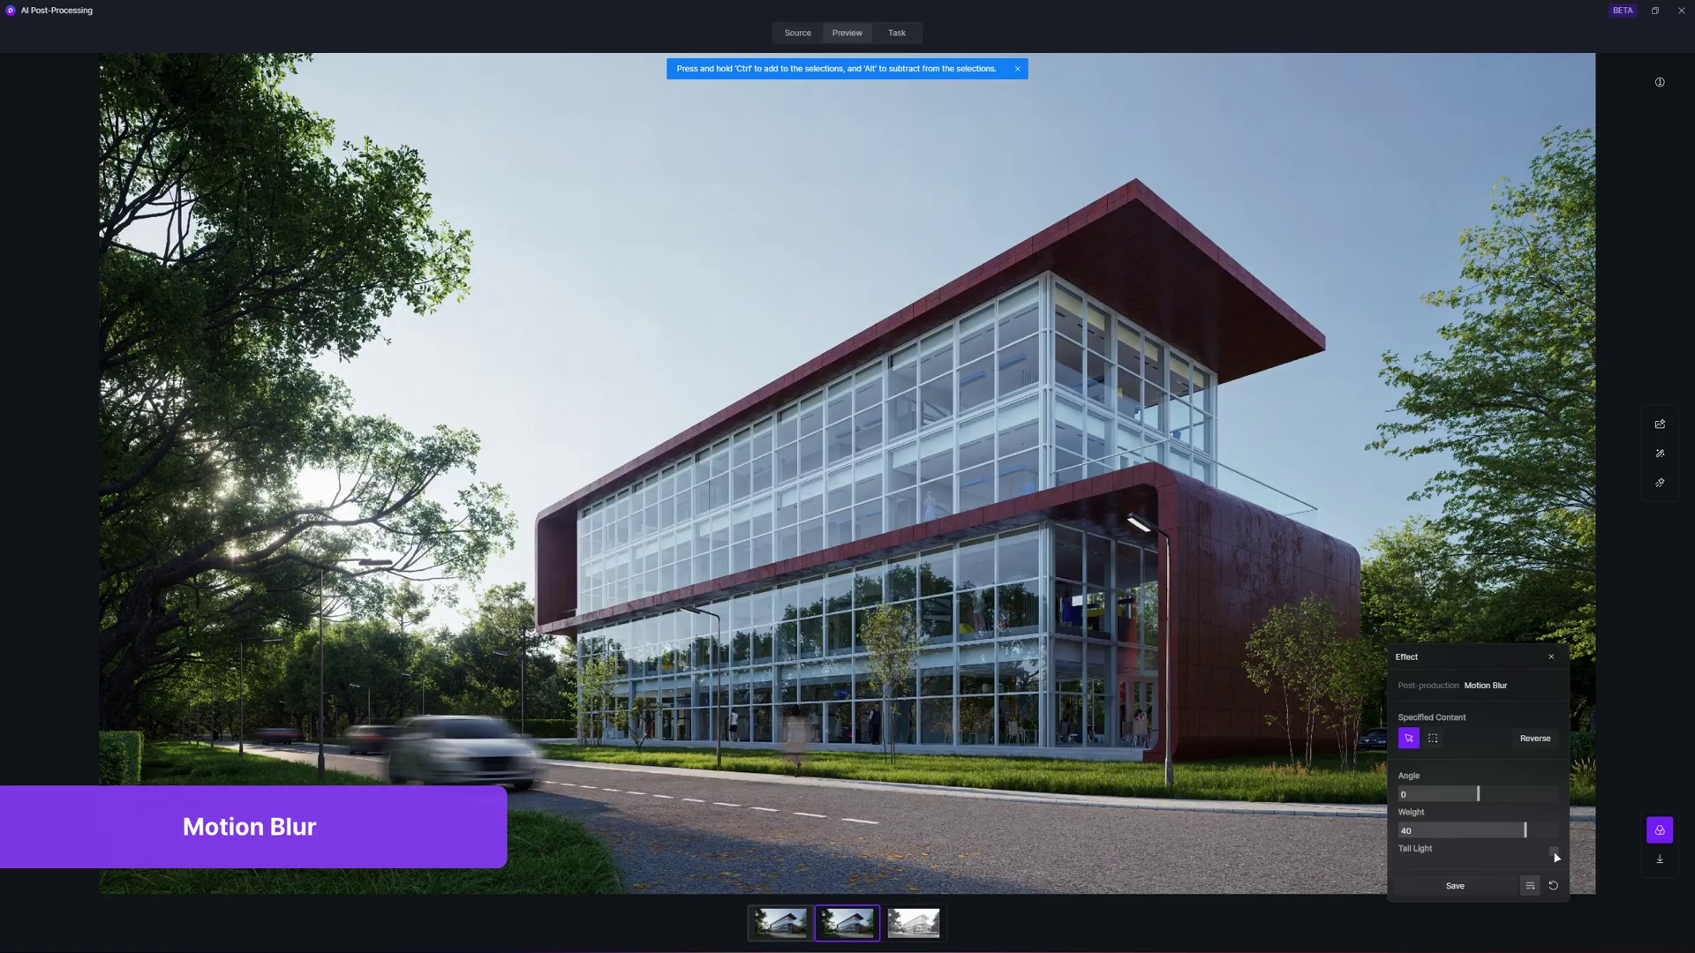
left_click(1553, 853)
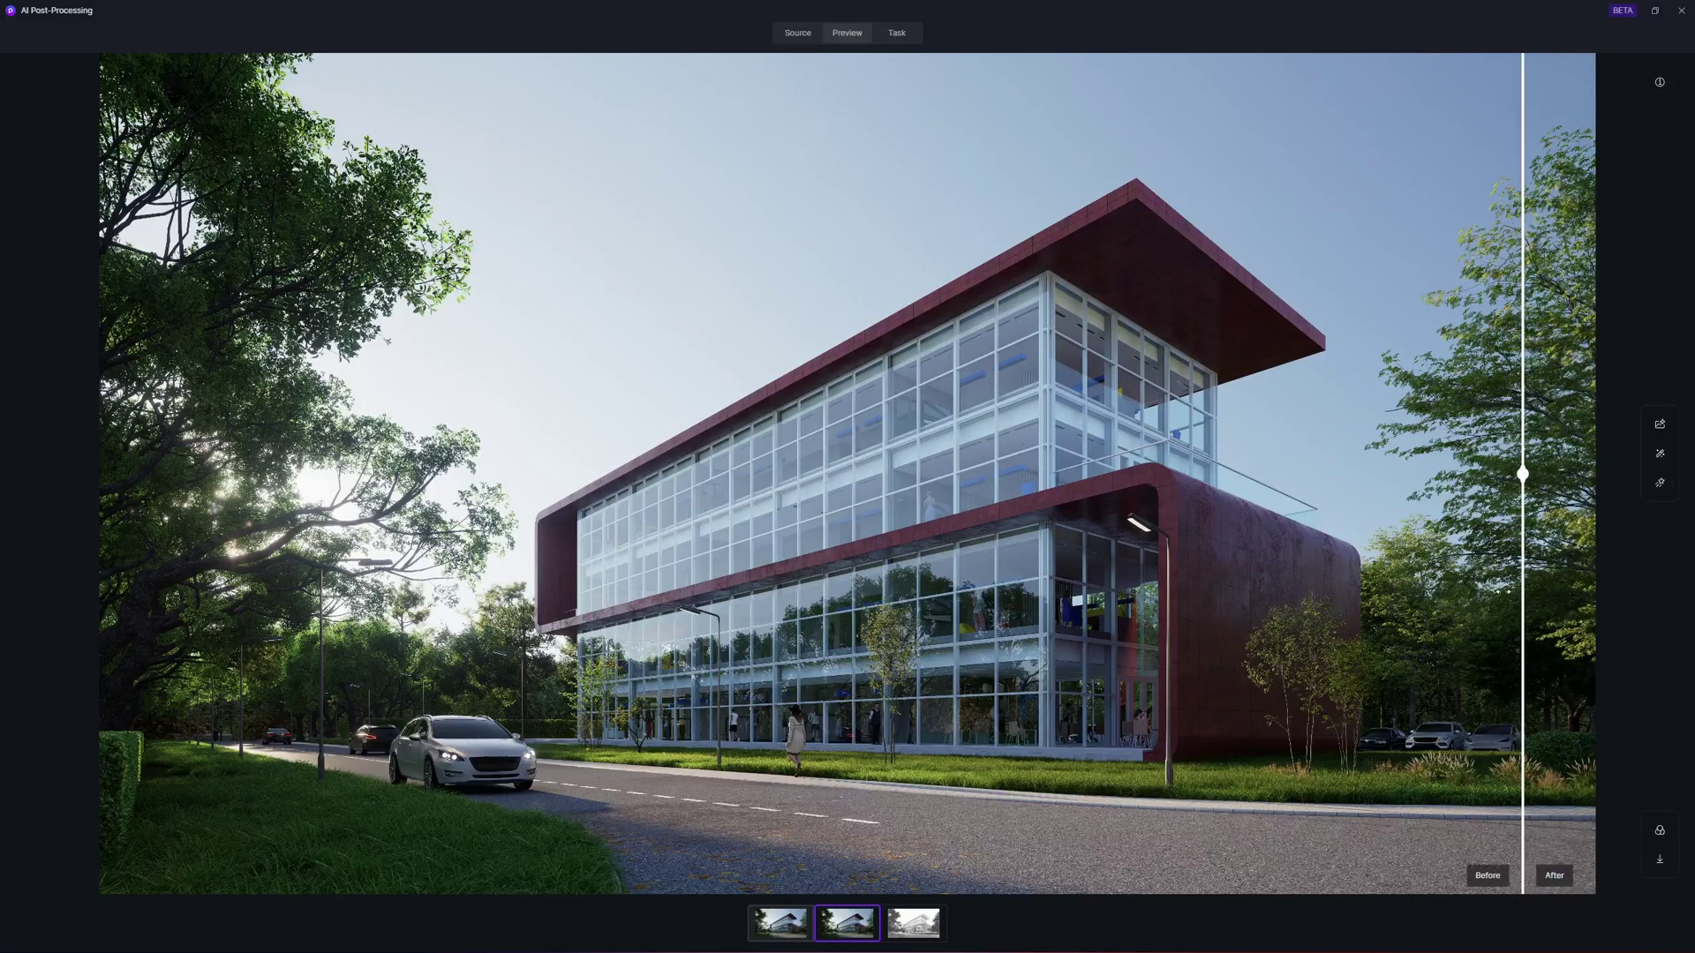
left_click_drag(867, 658, 103, 685)
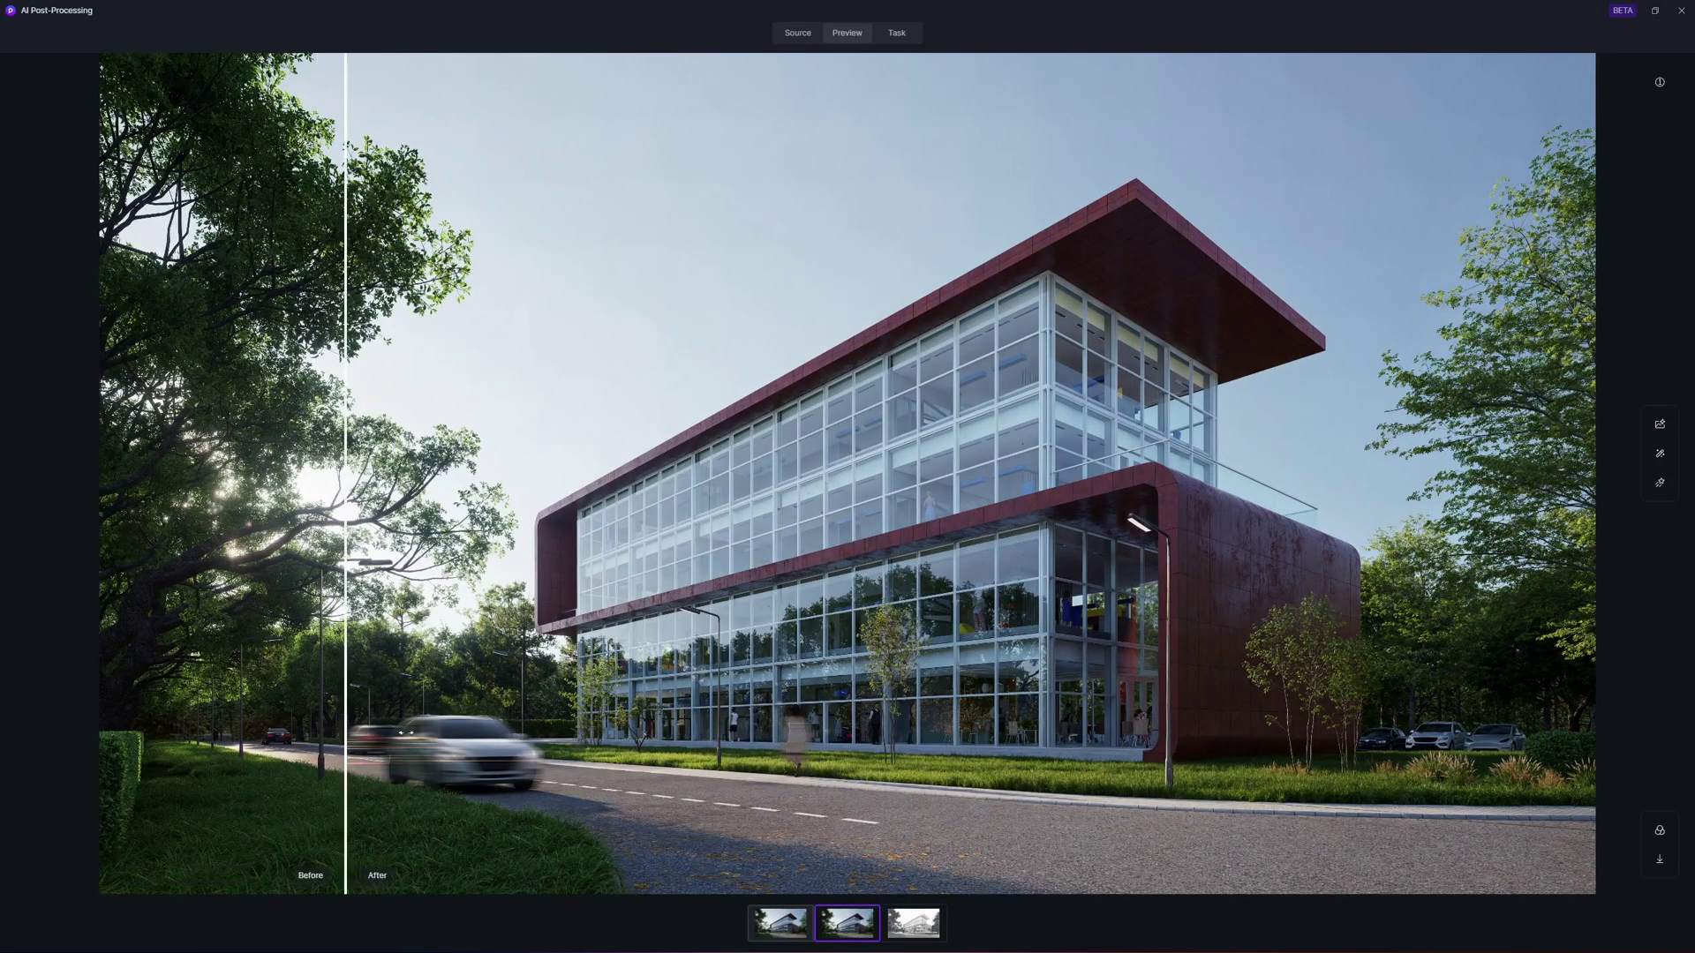
left_click_drag(435, 738, 1675, 717)
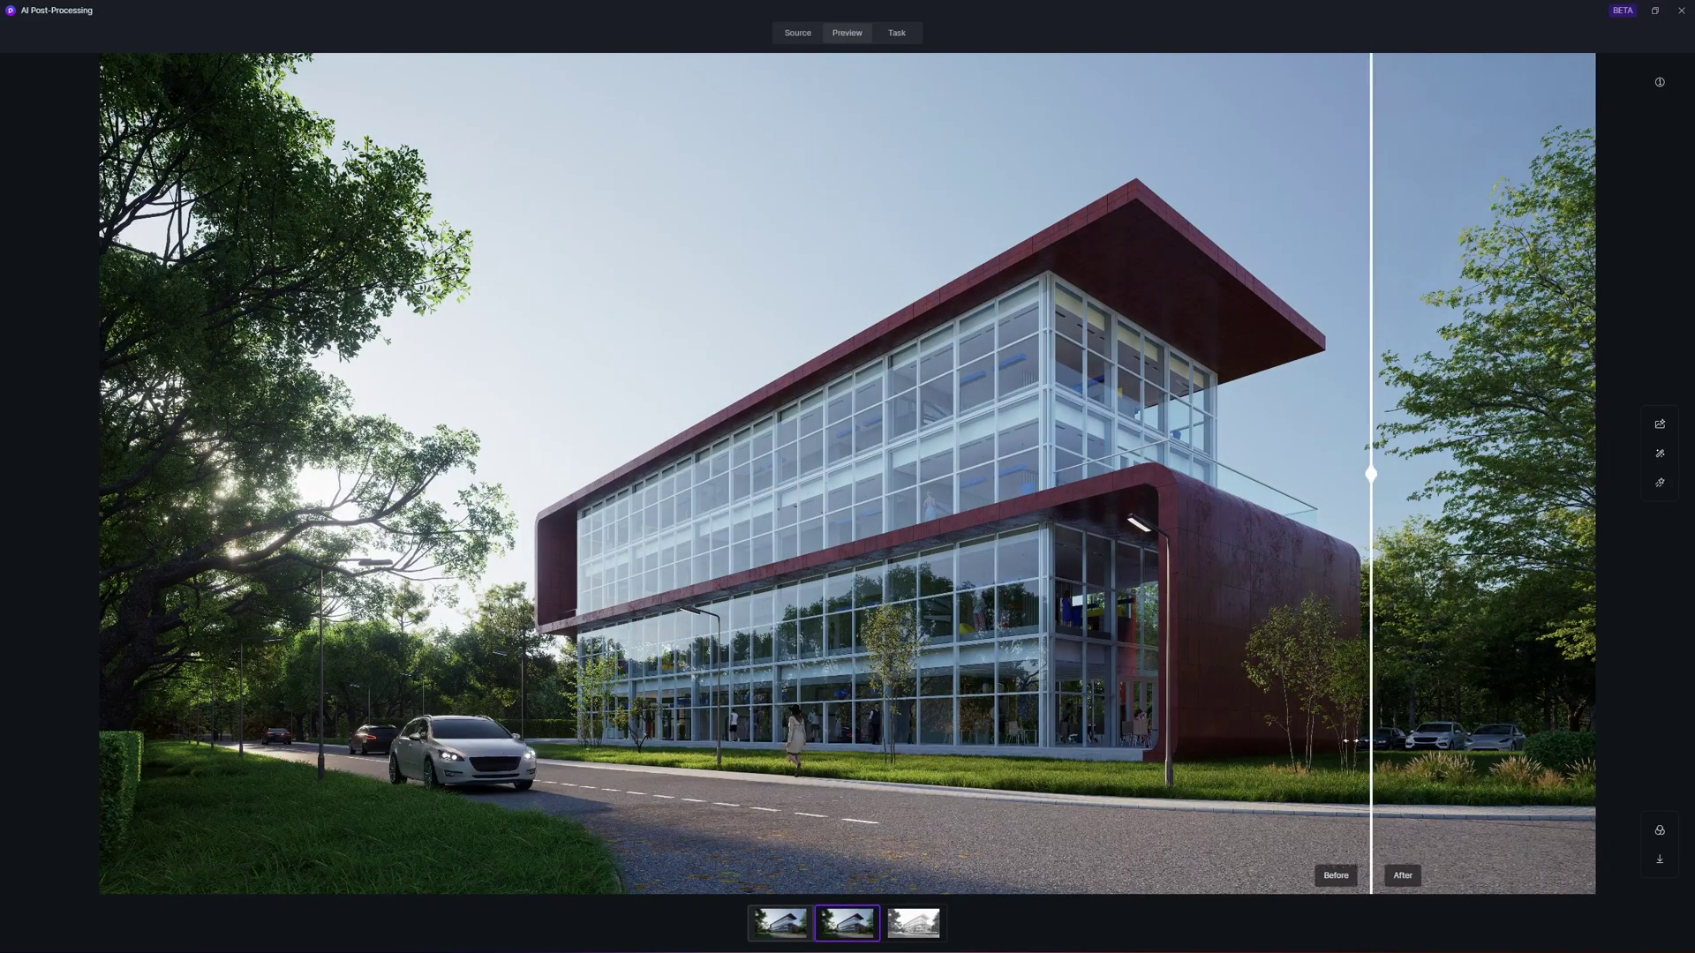